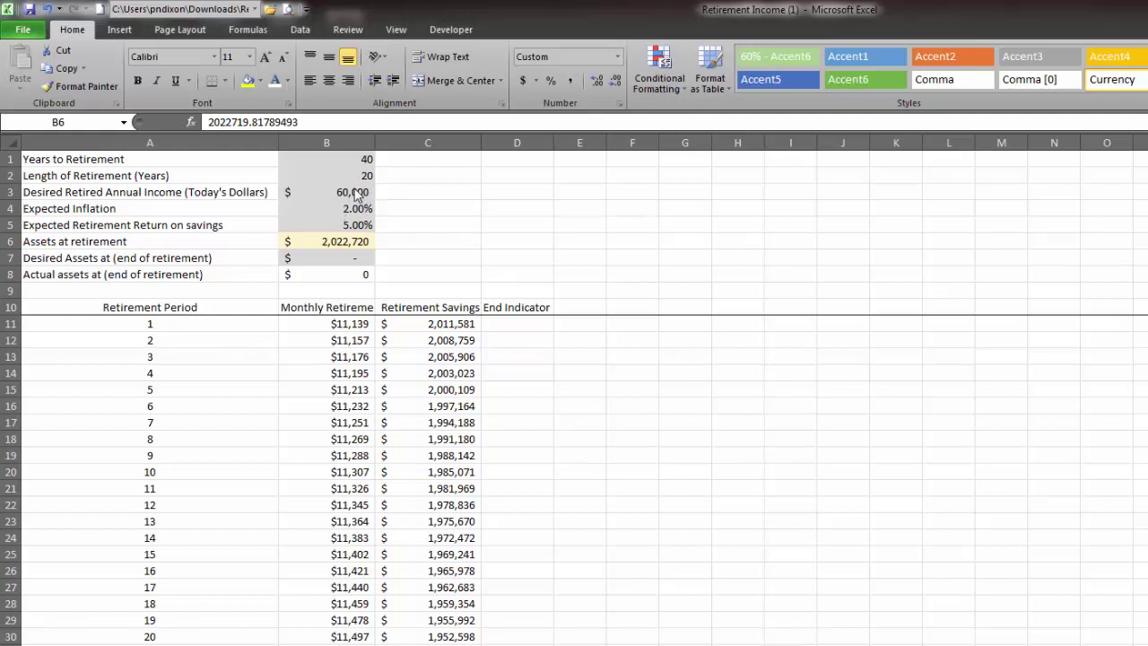
Inspect the reference planner's desired income, assets at retirement, and period-table income and savings formulas.
left_click(337, 192)
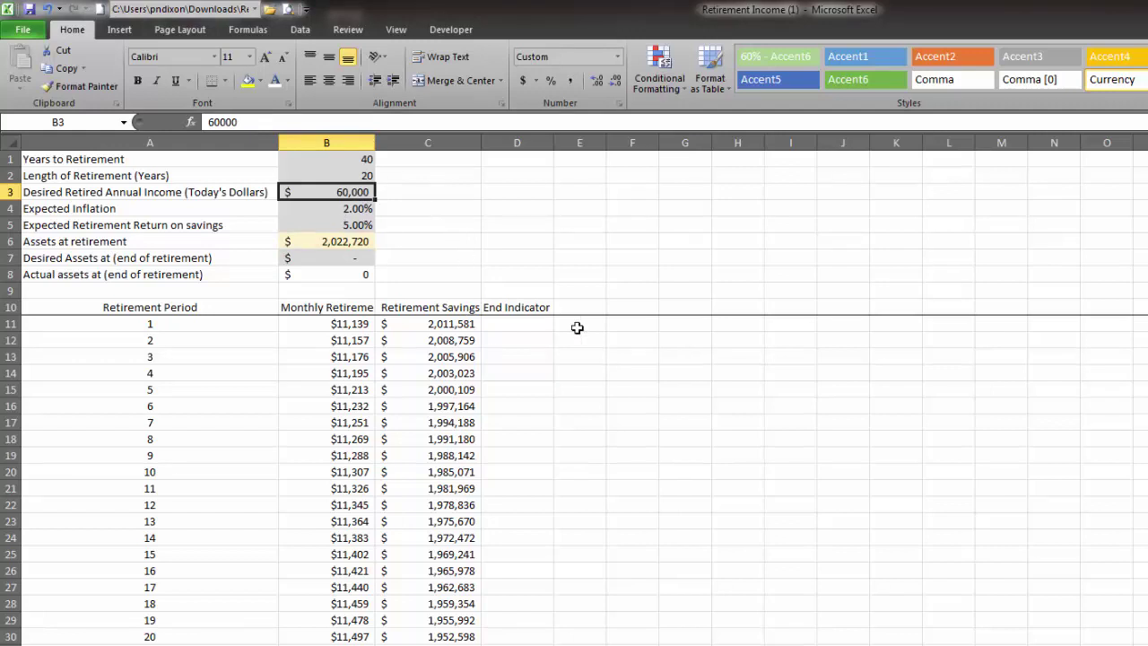
left_click(327, 244)
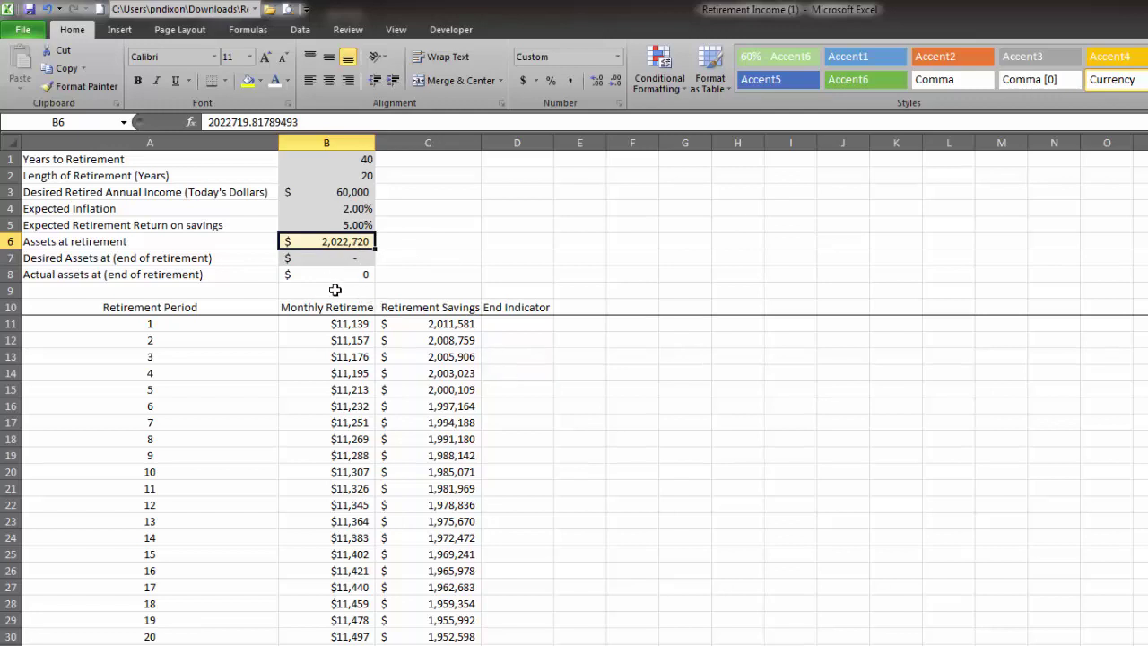
left_click(300, 453)
scroll(373, 450, "down", 3)
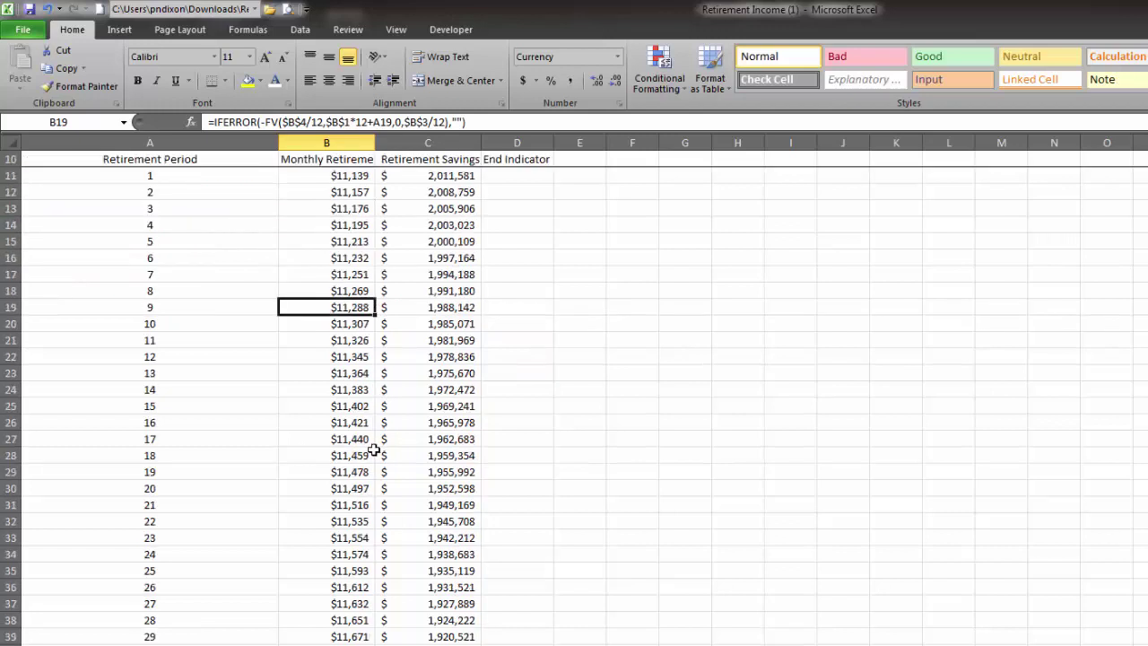
scroll(374, 450, "up", 3)
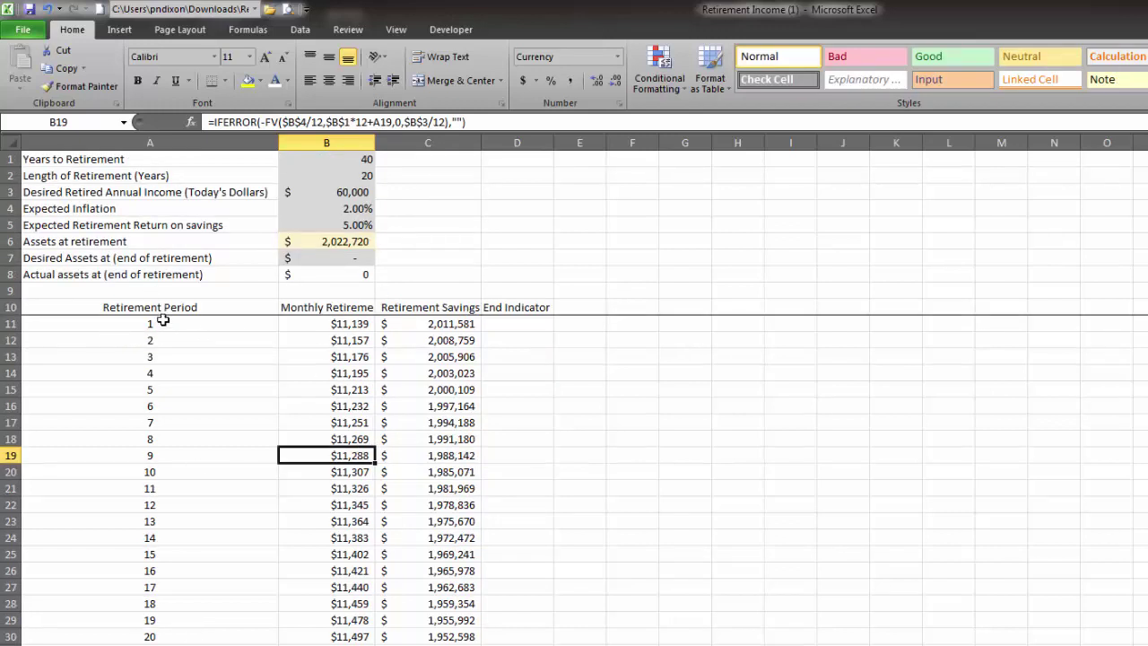
left_click_drag(163, 320, 174, 398)
scroll(190, 384, "up", 2)
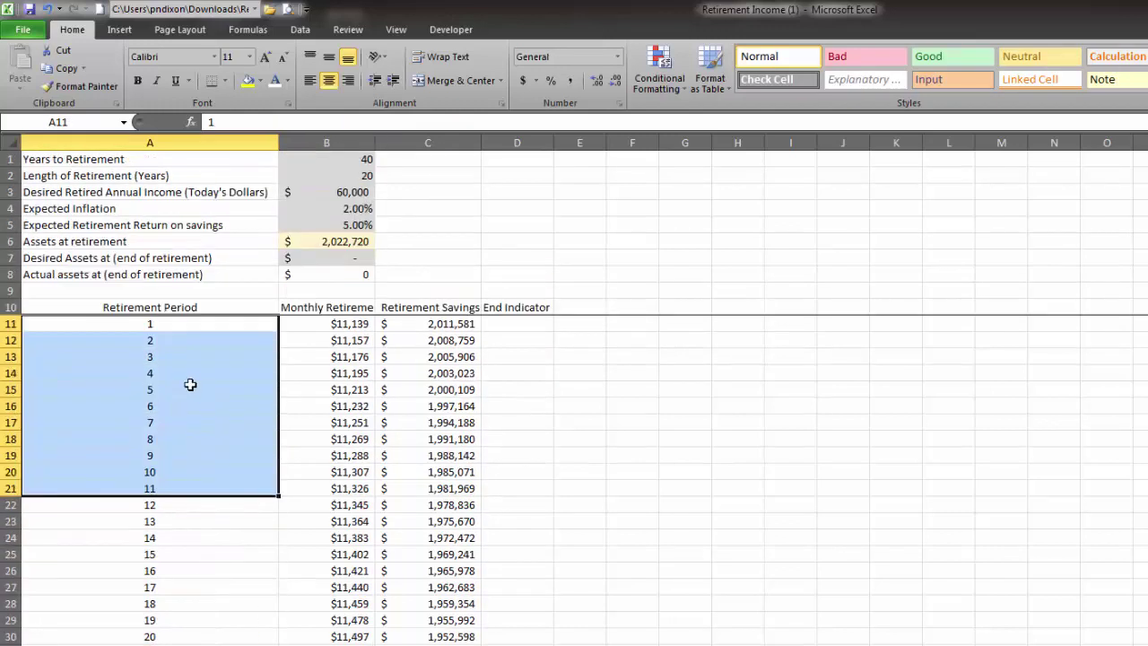
left_click(363, 328)
left_click(352, 437)
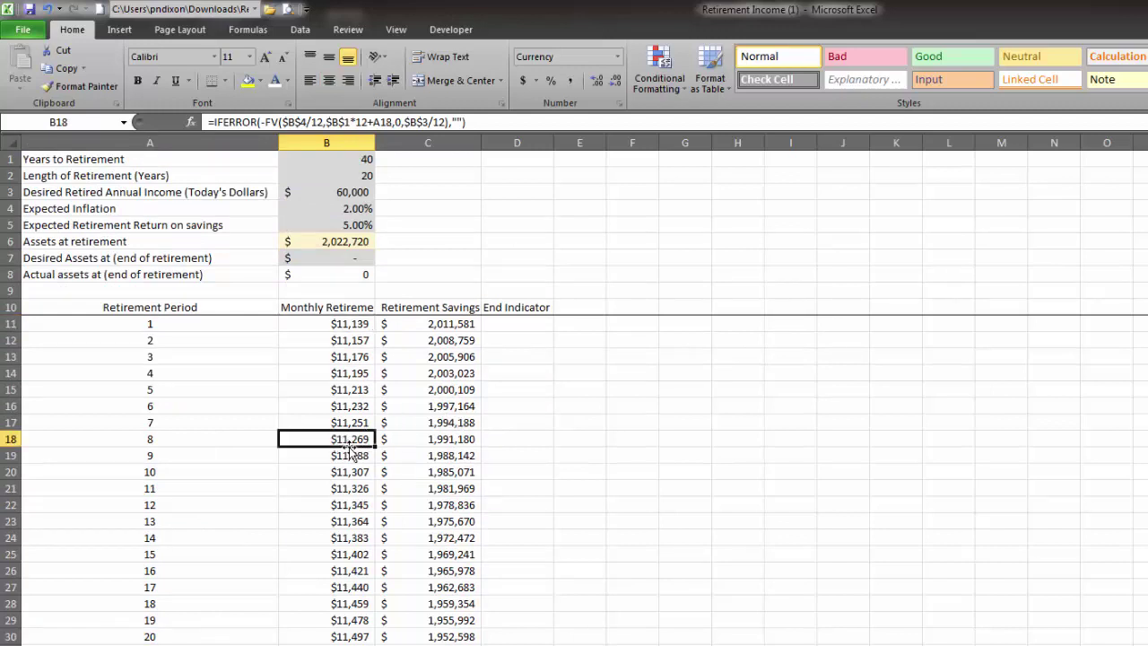
left_click(427, 439)
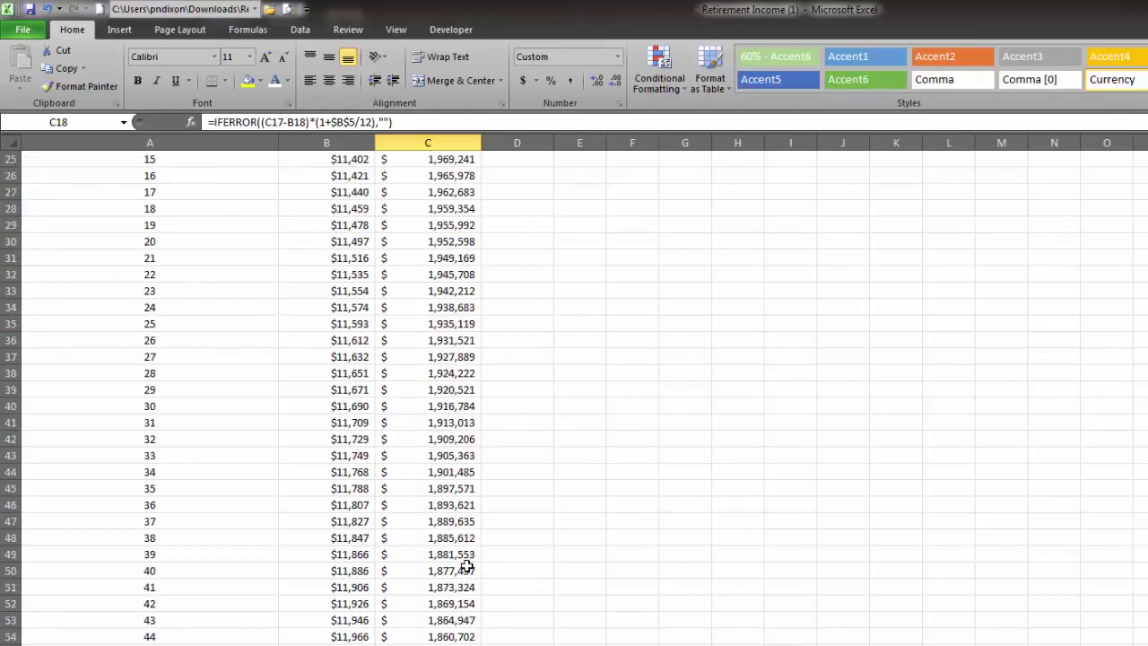
scroll(466, 567, "down", 8)
scroll(466, 567, "up", 8)
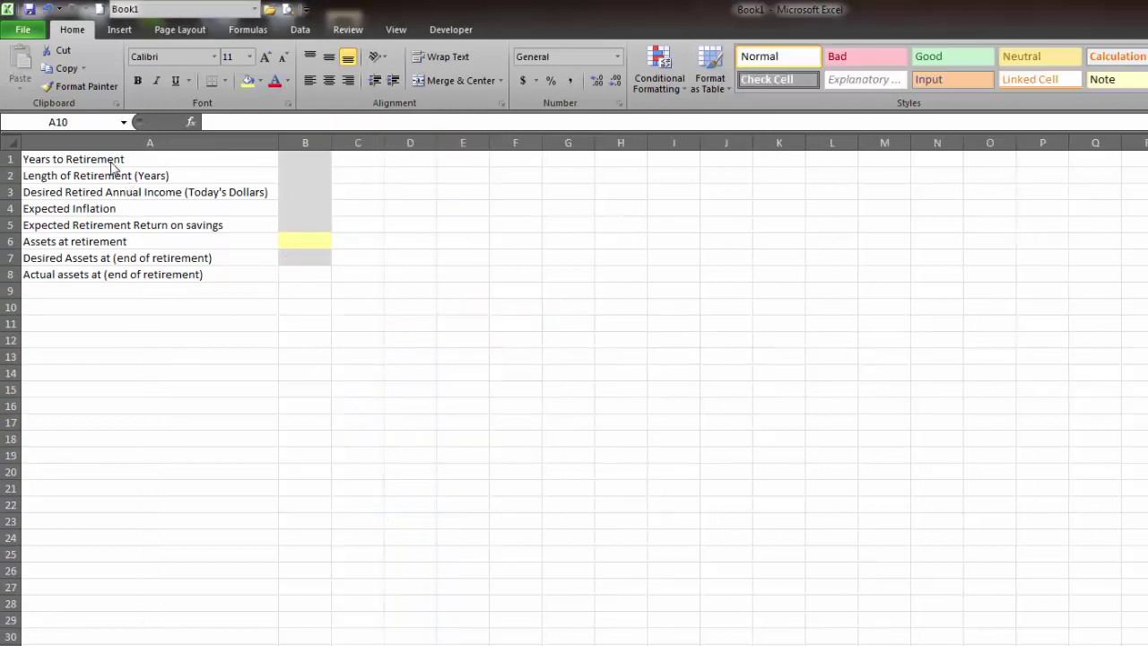
Review the input cells: desired annual income, inflation, return on savings, assets at retirement and actual end assets.
left_click_drag(51, 158, 310, 272)
left_click(148, 159)
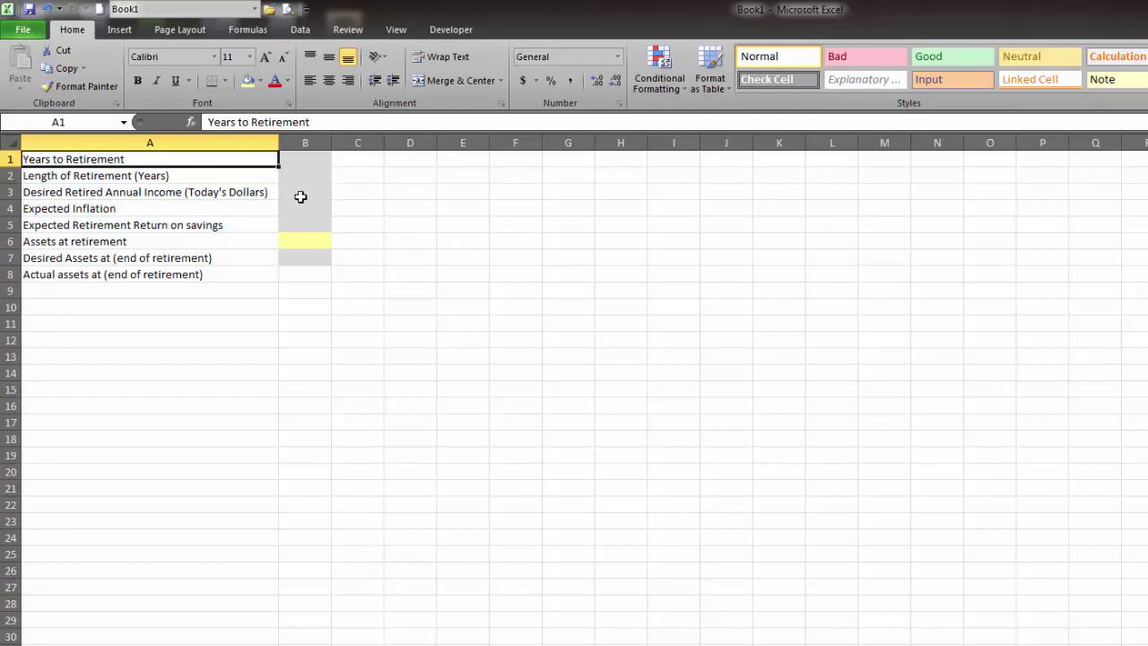
left_click(300, 195)
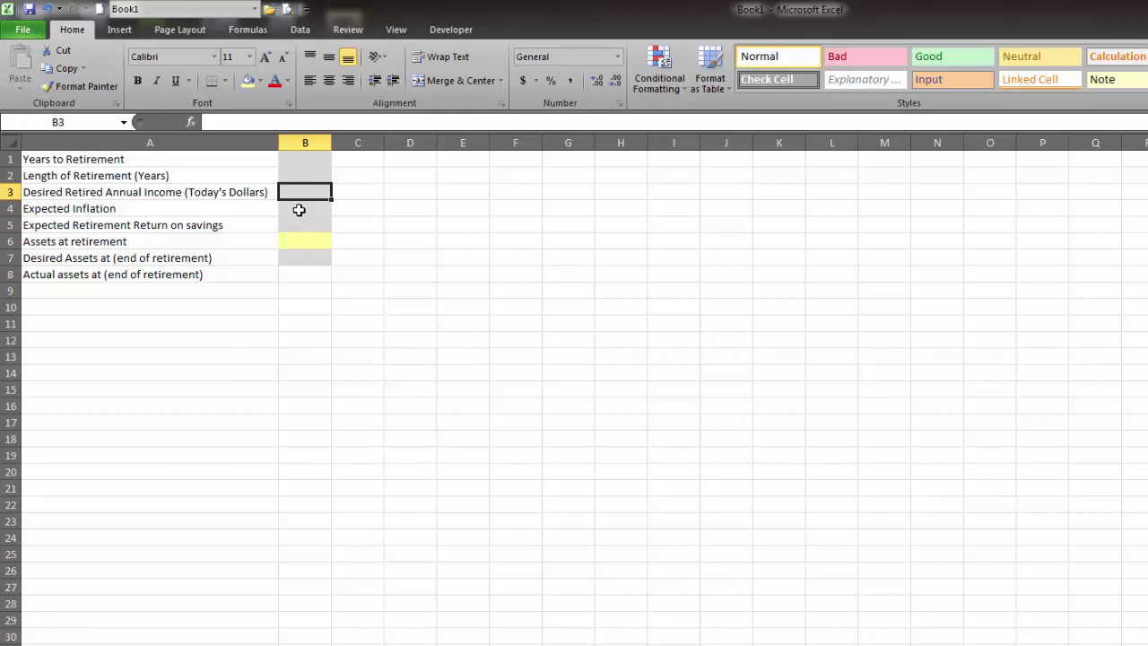
left_click(298, 209)
left_click(299, 225)
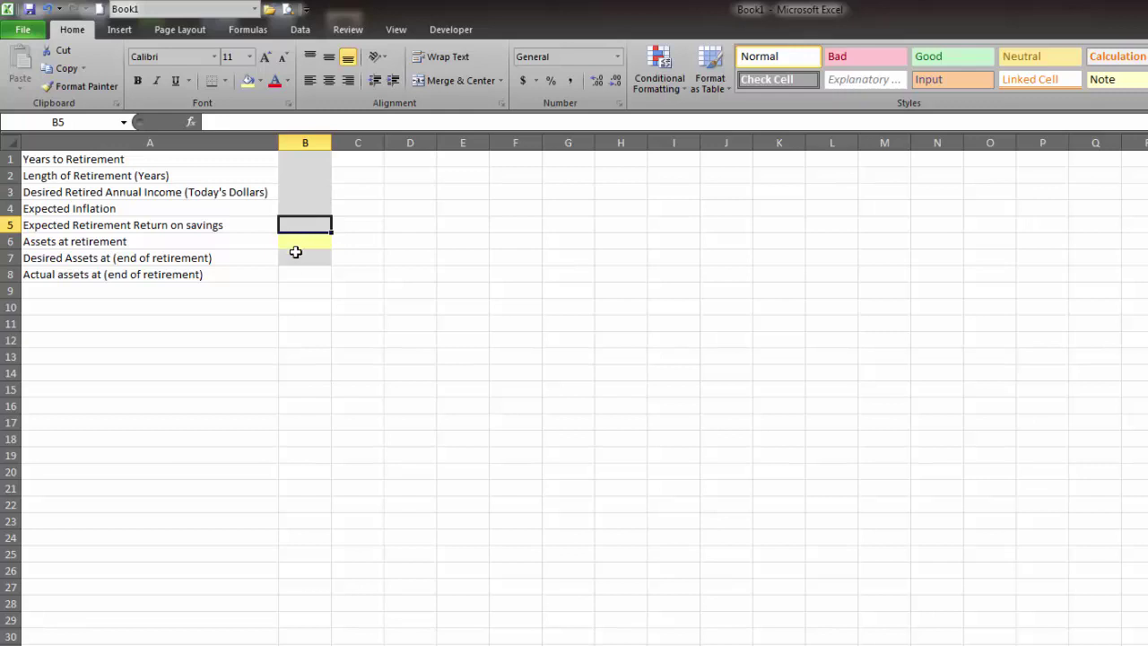
left_click(314, 240)
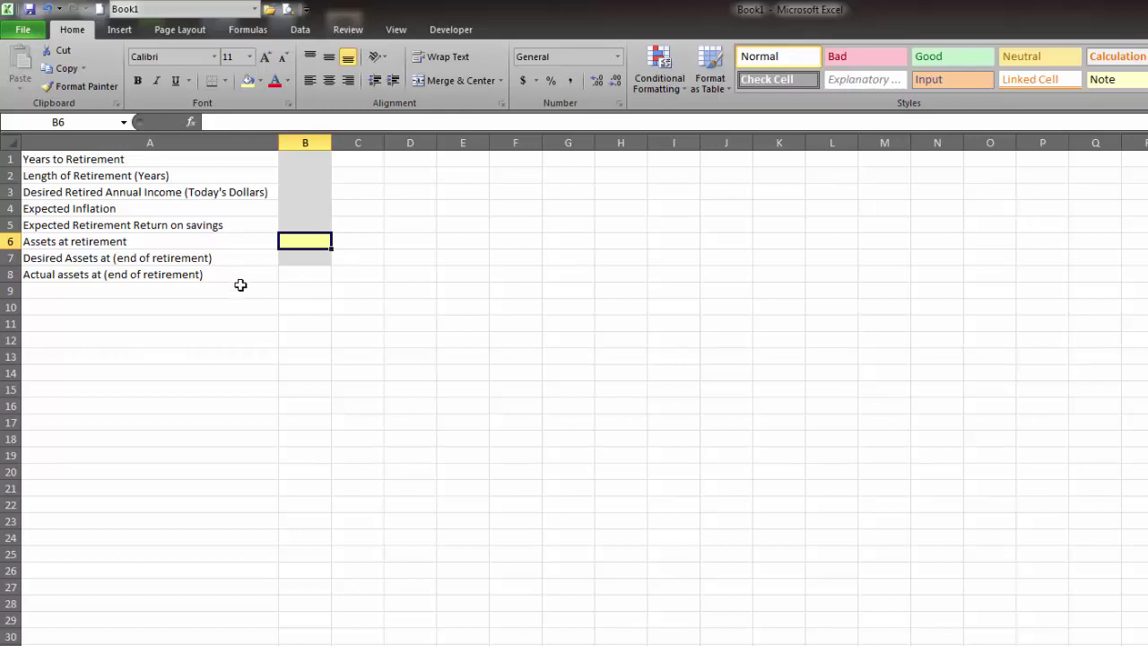
left_click(300, 278)
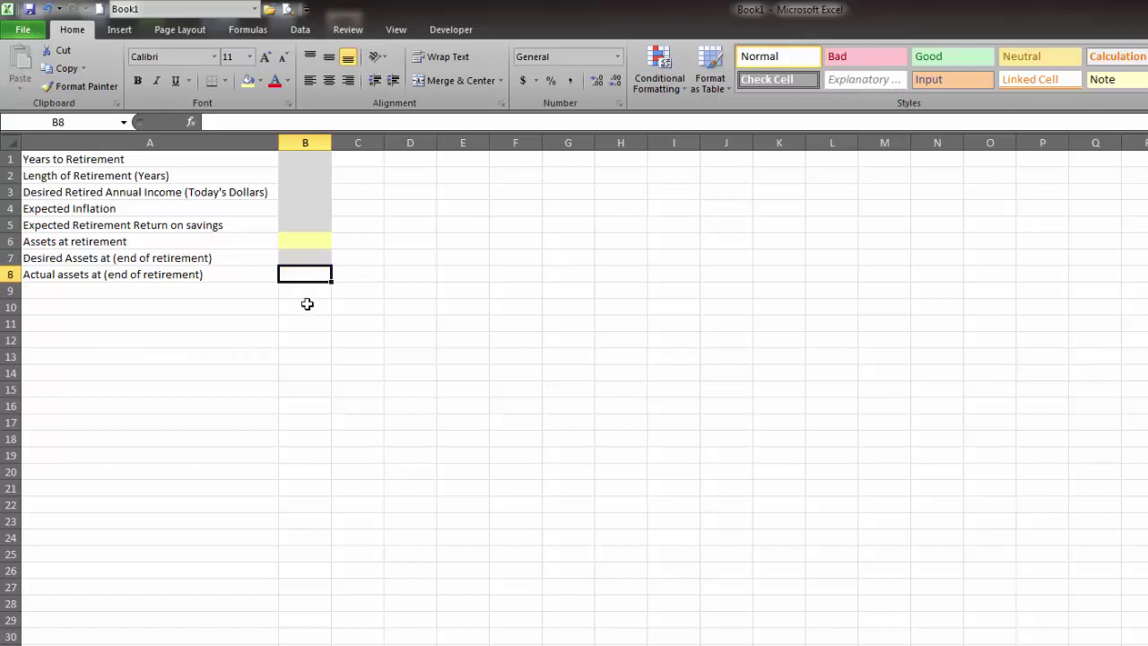
left_click(312, 237)
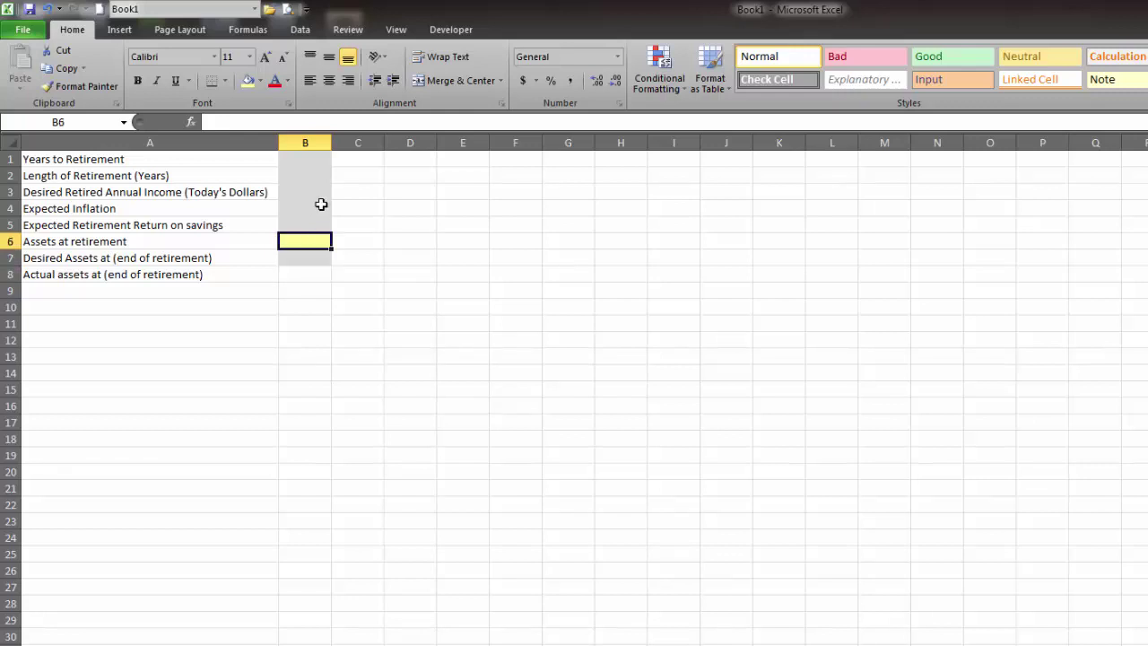
left_click(298, 271)
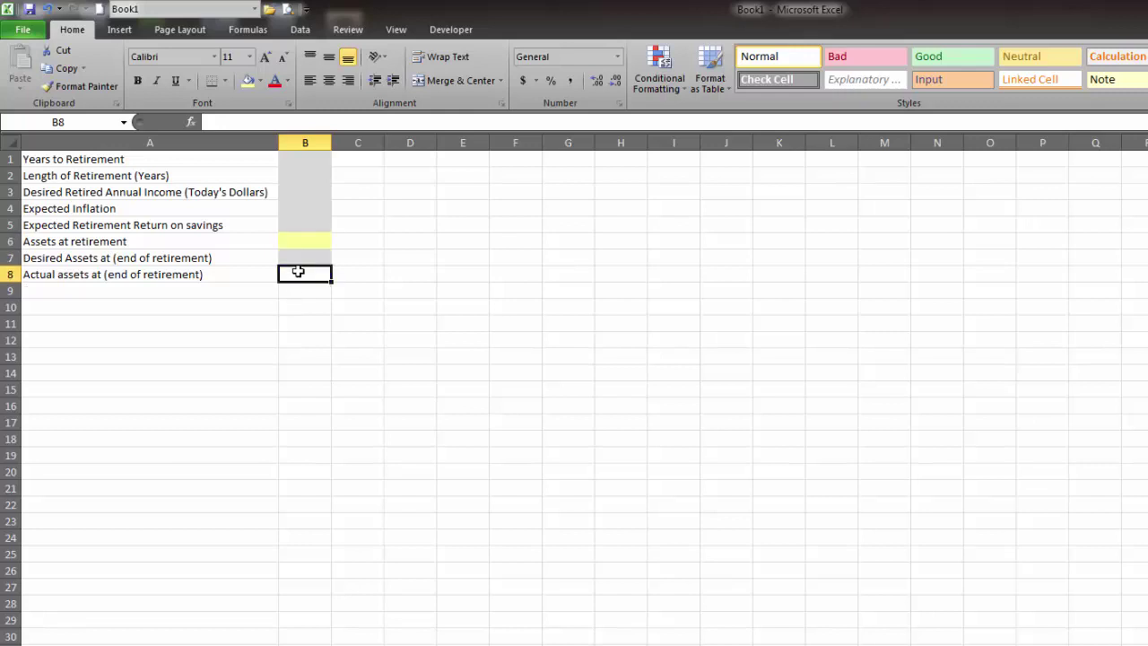
left_click(179, 320)
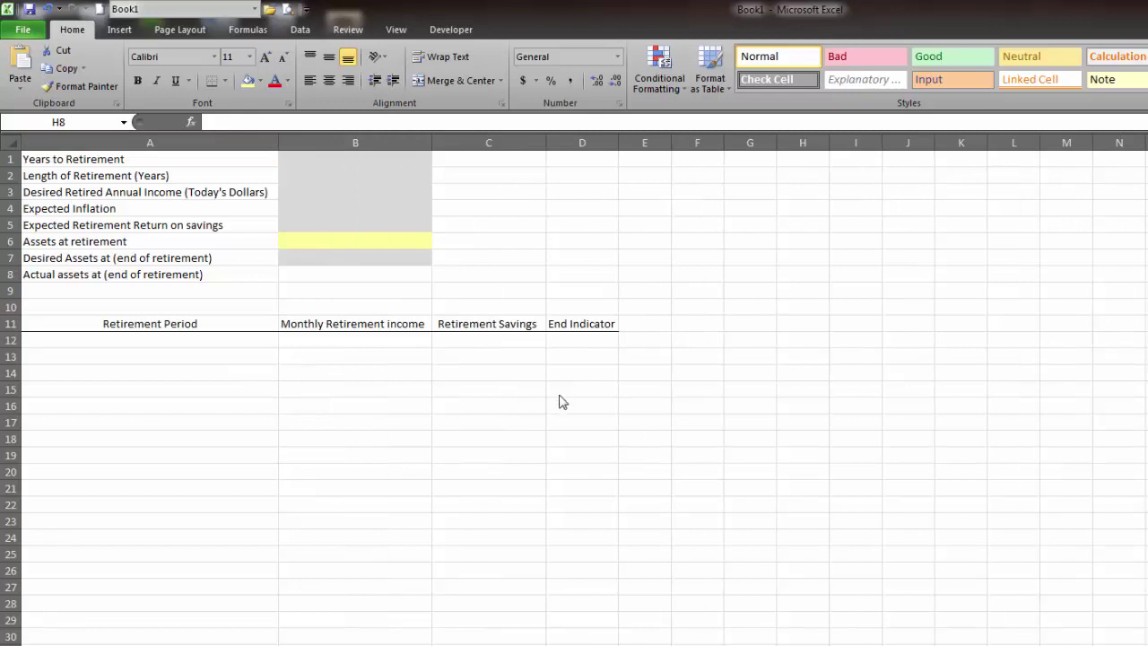
left_click(102, 328)
left_click(348, 326)
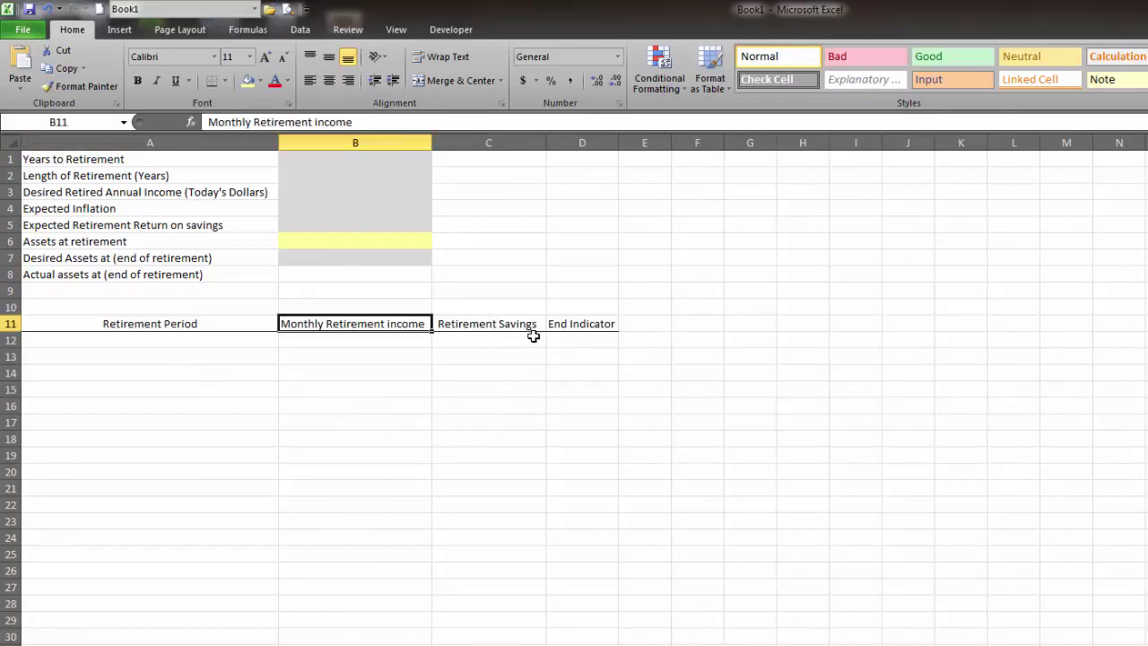
left_click(468, 323)
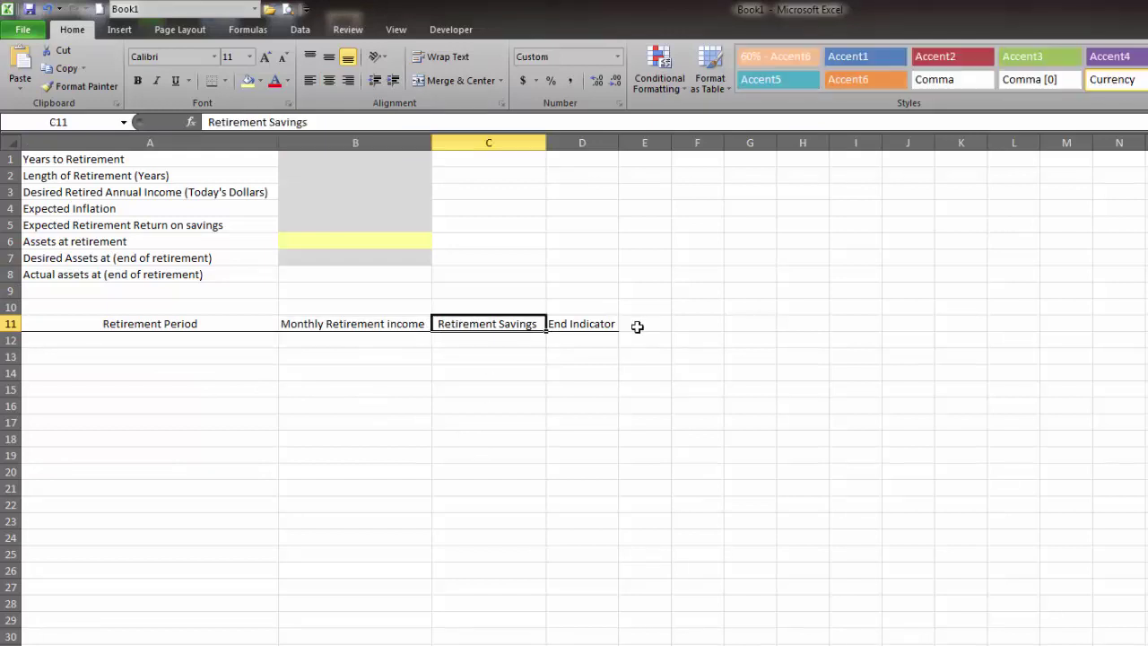
left_click(613, 325)
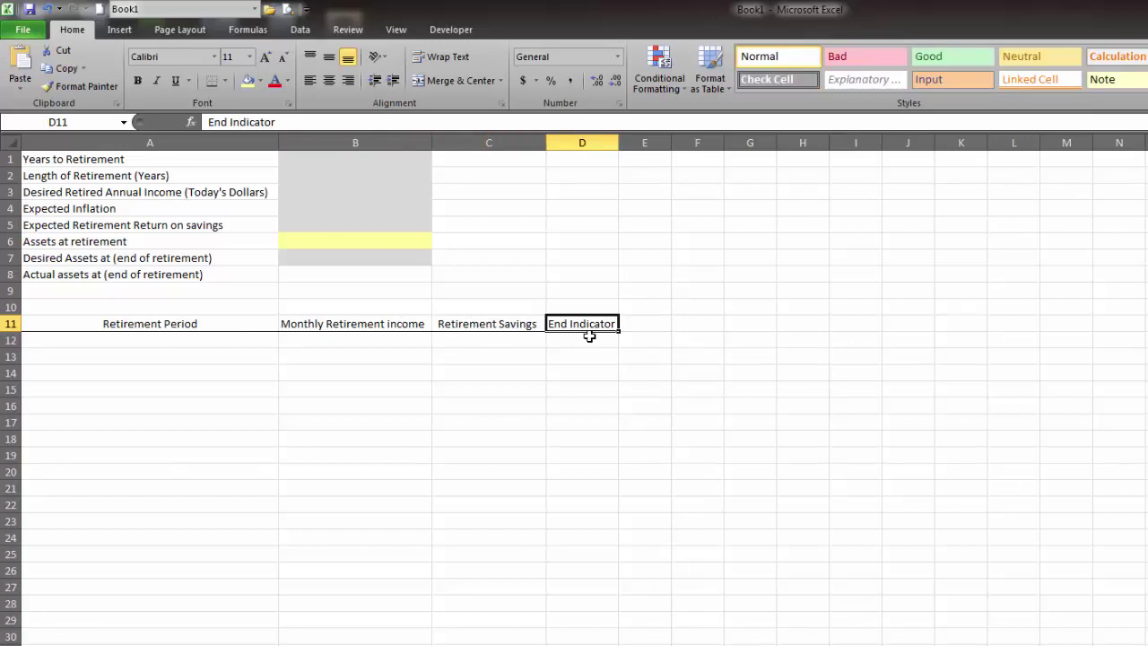
left_click(123, 342)
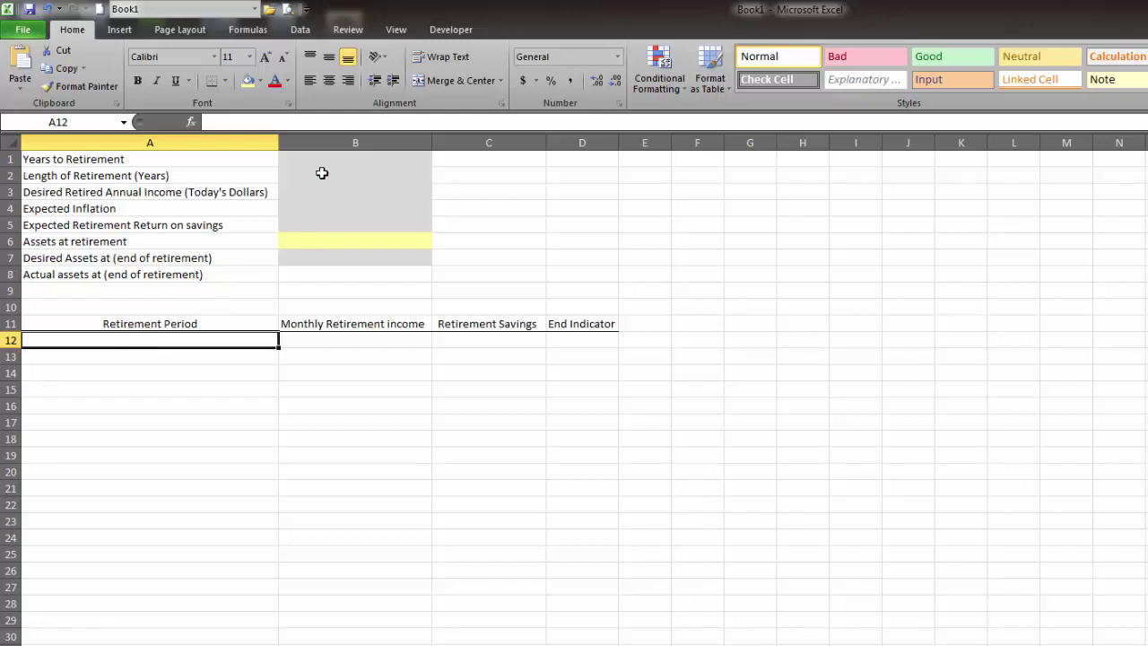
Enter 40 years to retirement, 20-year retirement length and 600000 desired annual income.
left_click(349, 160)
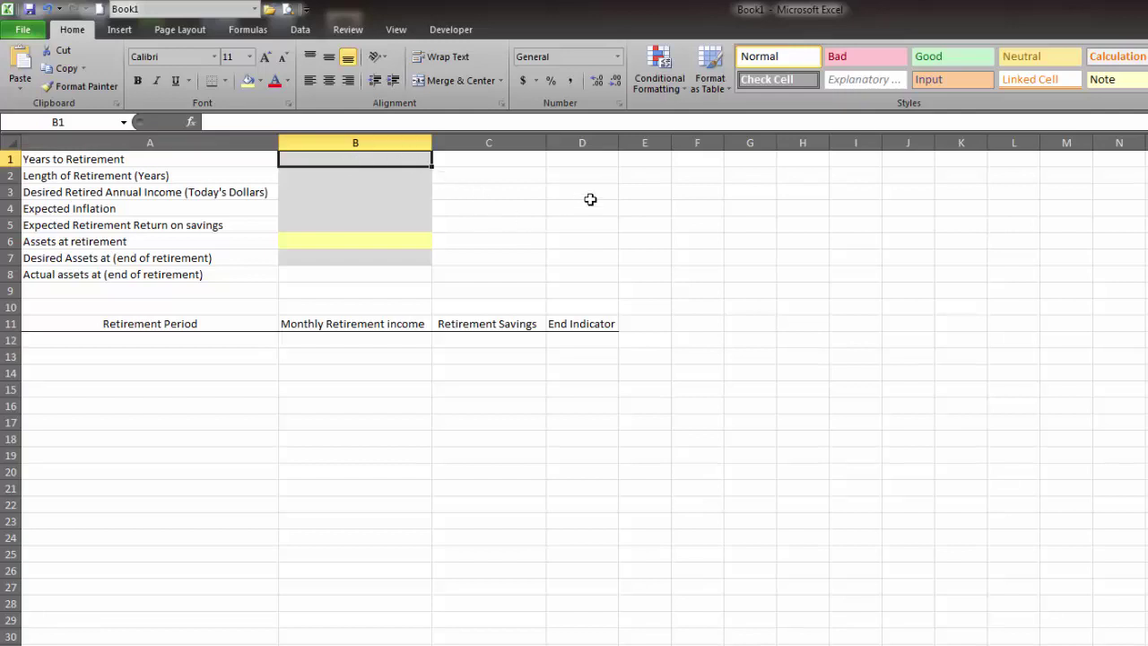
type("40")
key("Return")
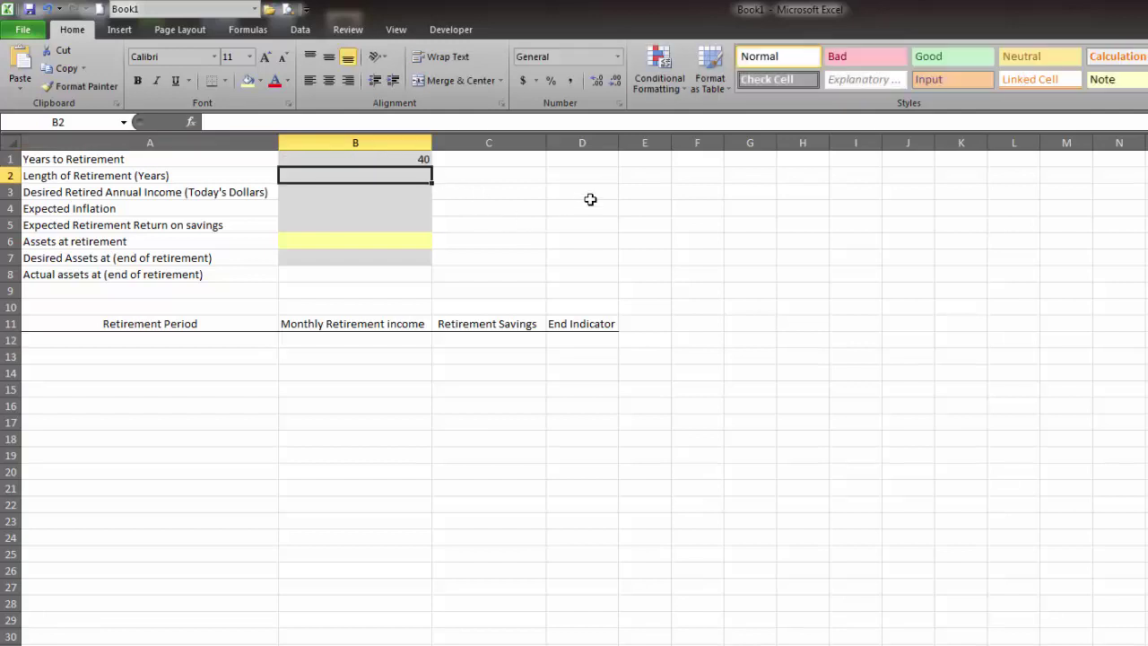
type("20")
key("Return")
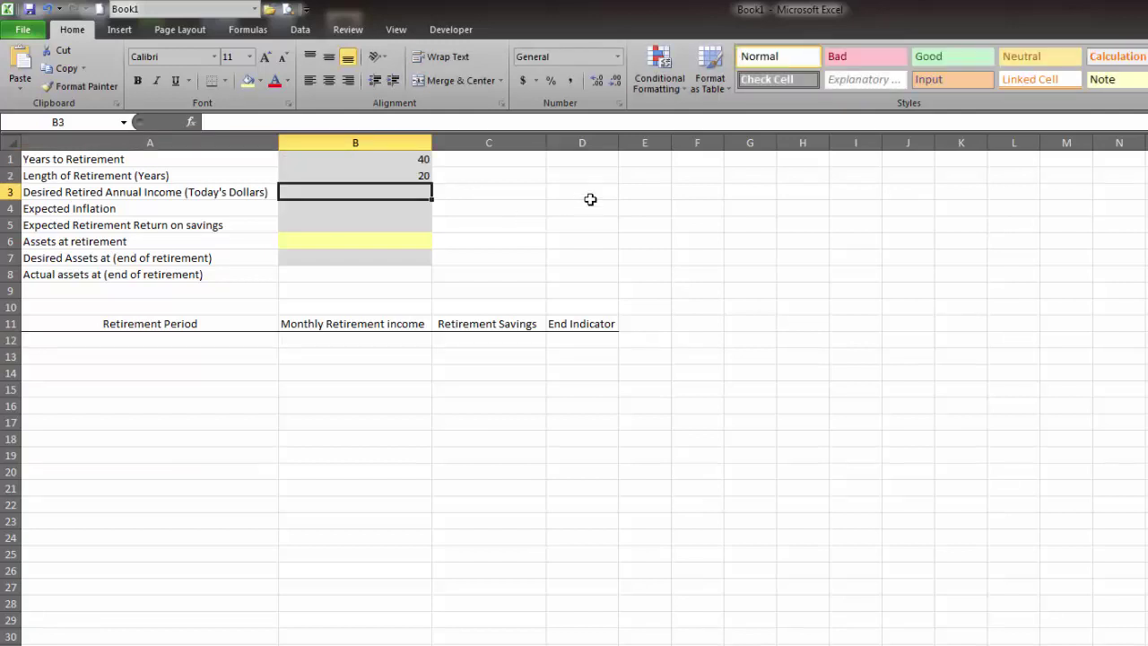
type("50000")
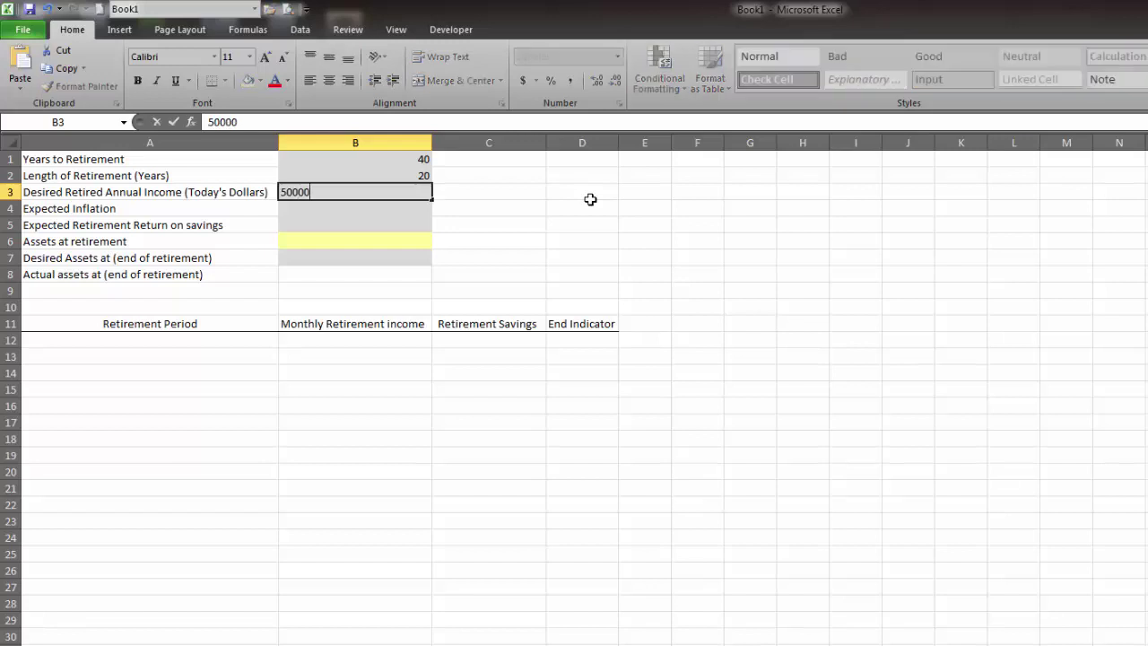
key("BackSpace")
key("BackSpace")
key("BackSpace")
key("BackSpace")
key("BackSpace")
type("600000")
key("Return")
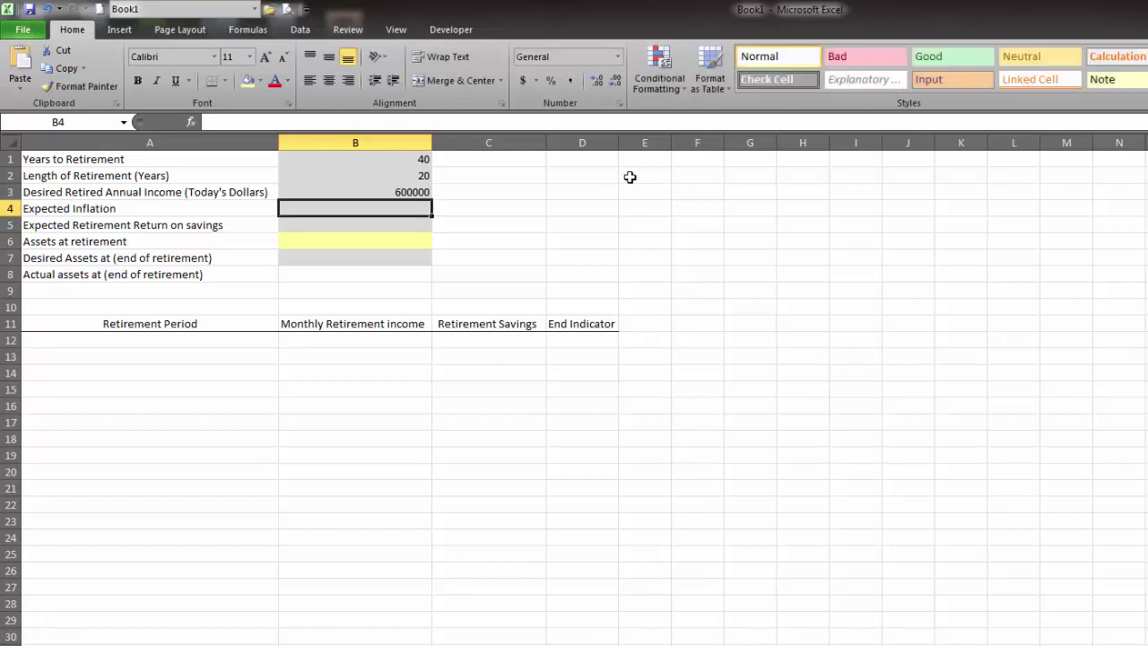
Enter 0.02 inflation, 0.05 return, 1000000 assets at retirement and 100000 desired end assets.
type(".02")
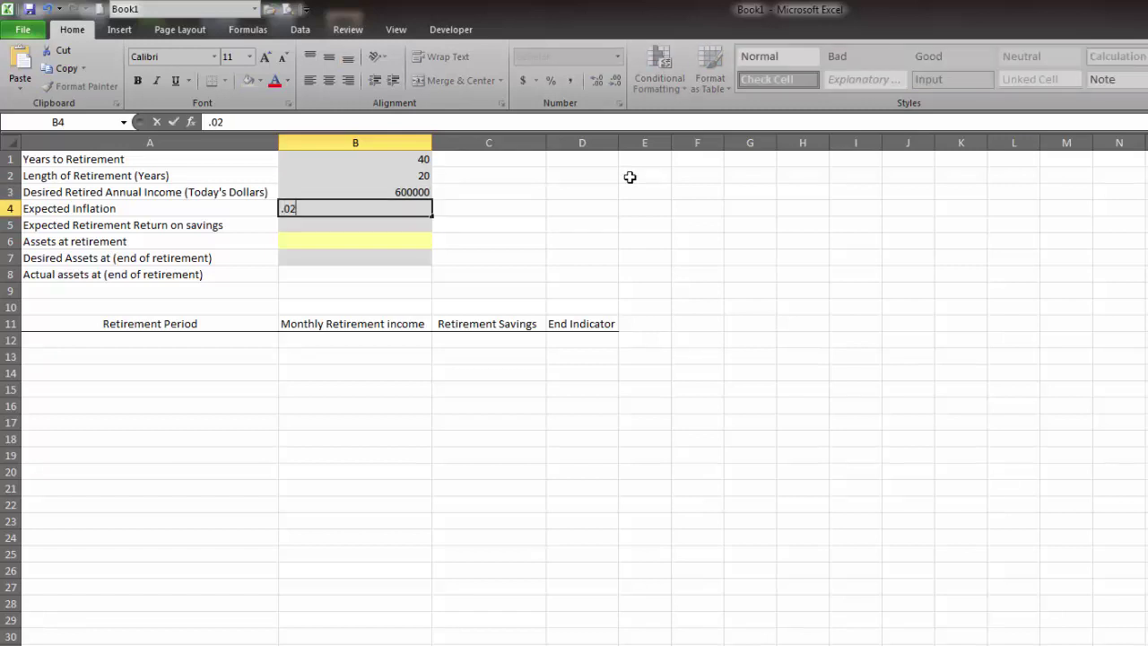
key("Return")
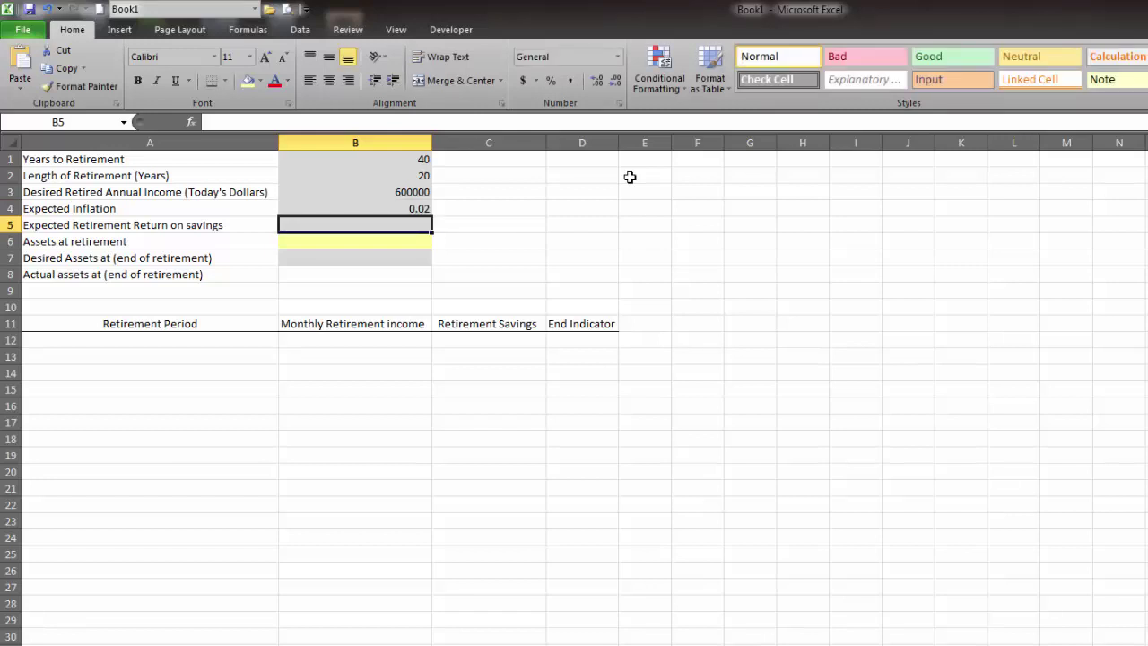
type(".05")
key("Return")
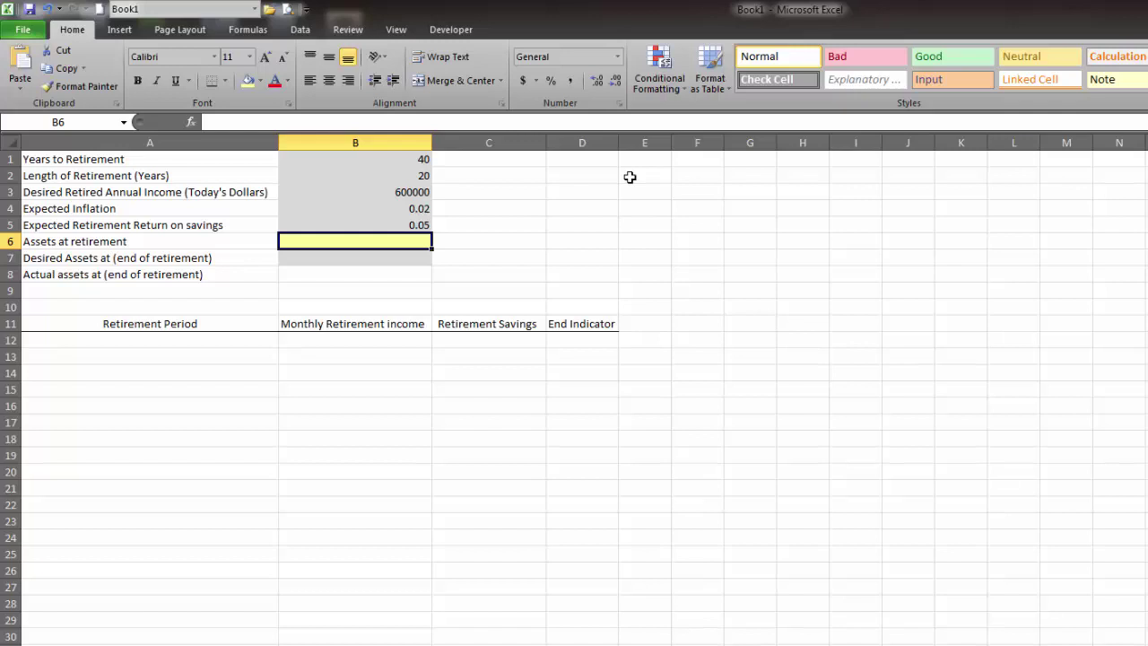
type("1000000")
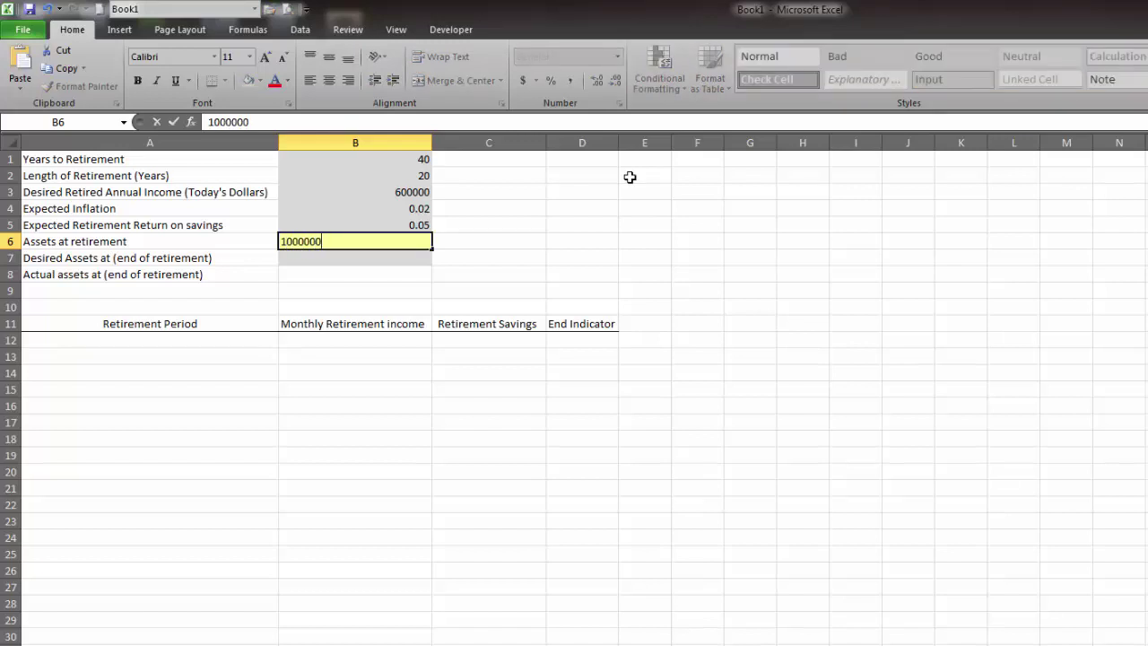
key("Return")
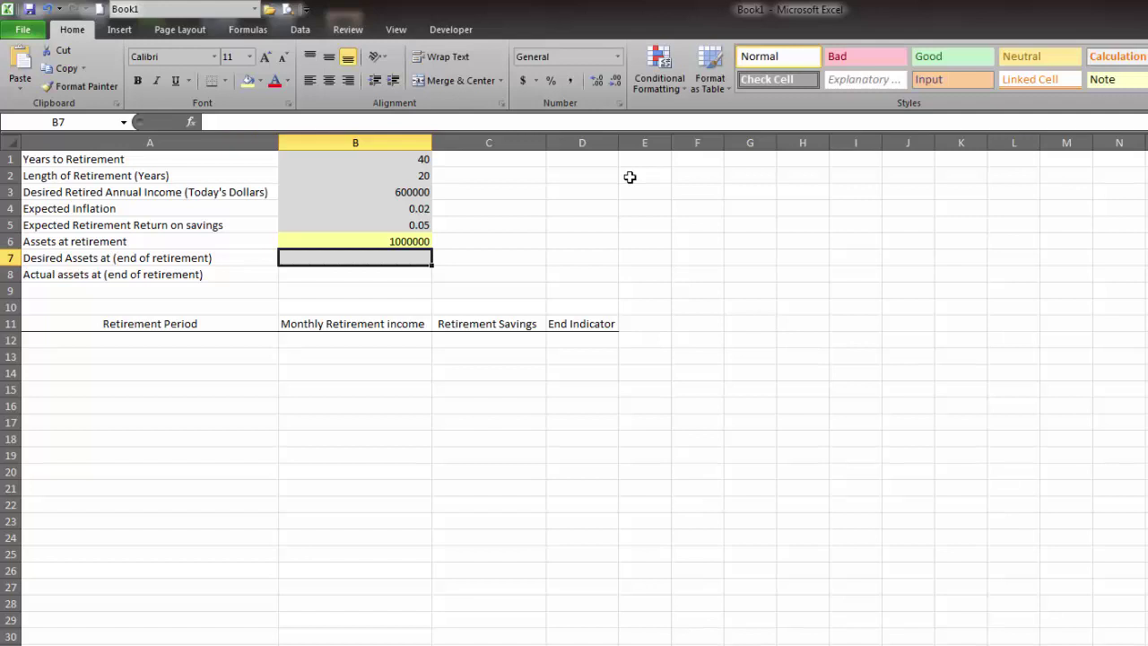
type("100000")
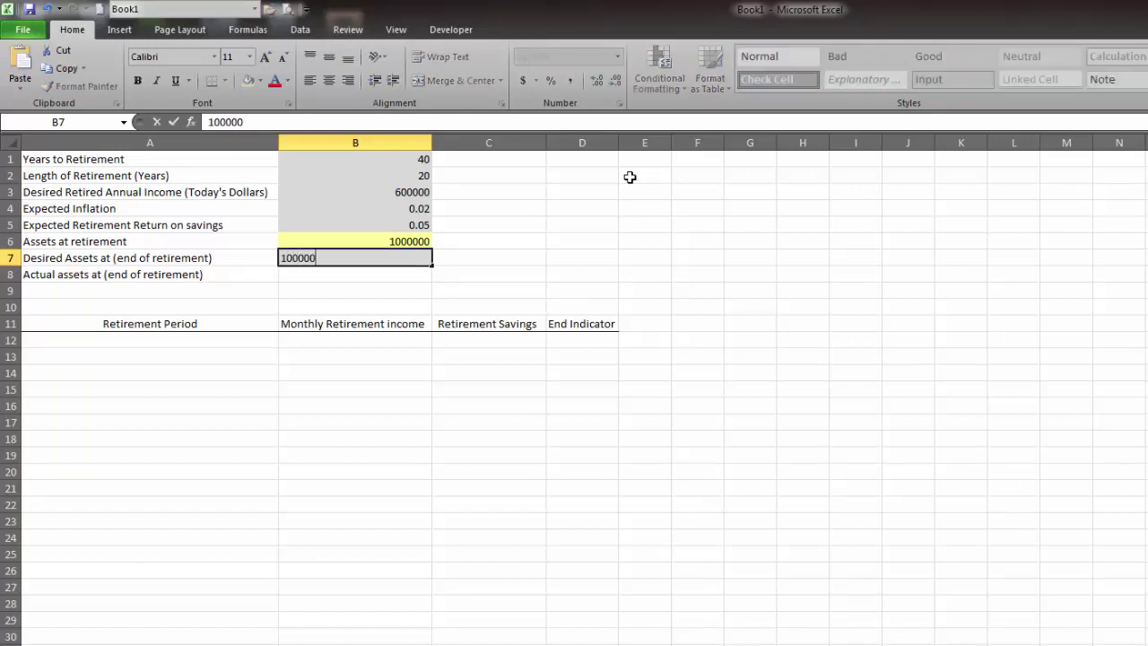
key("Return")
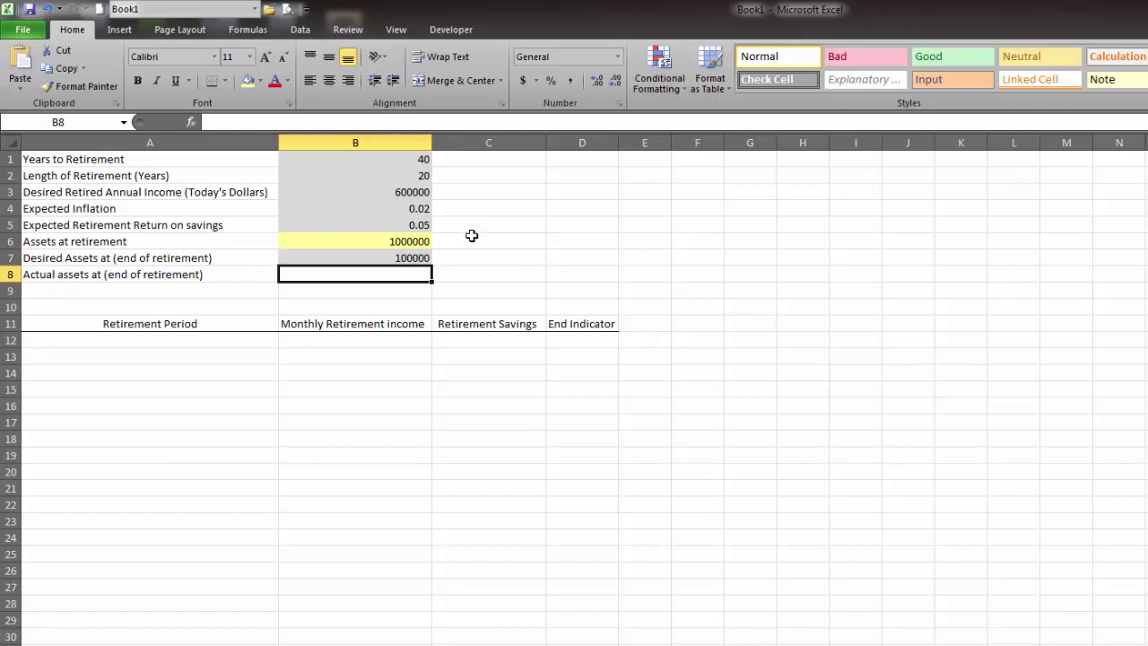
Format B4:B5 as percentages with two decimals (2.00%, 5.00%).
left_click_drag(422, 208, 421, 225)
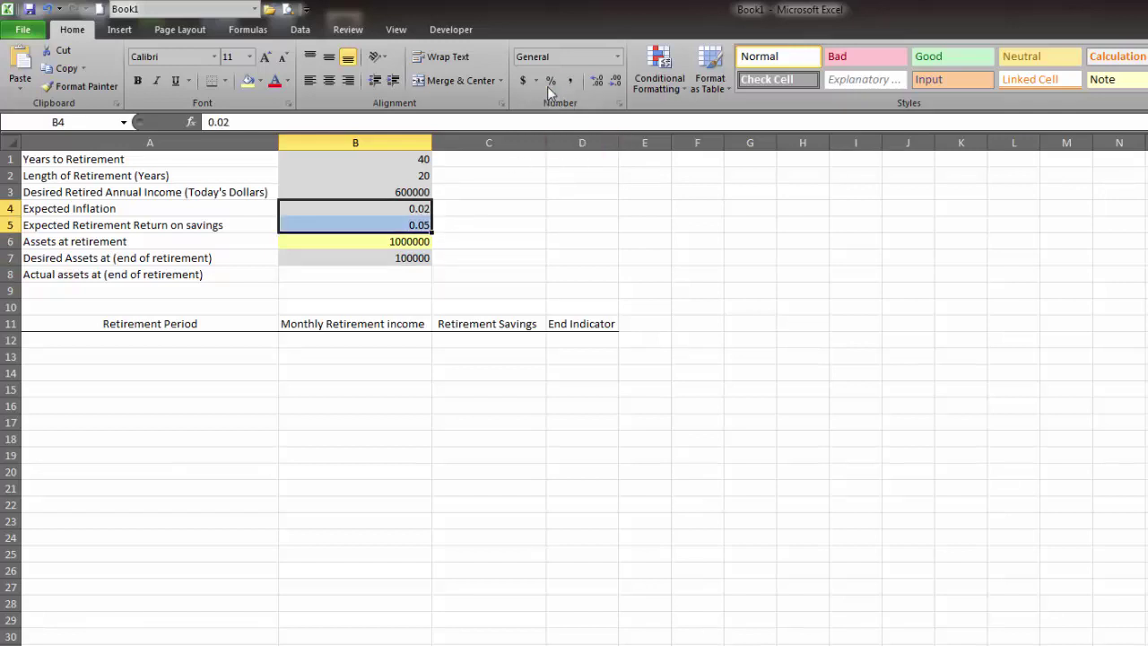
left_click(551, 82)
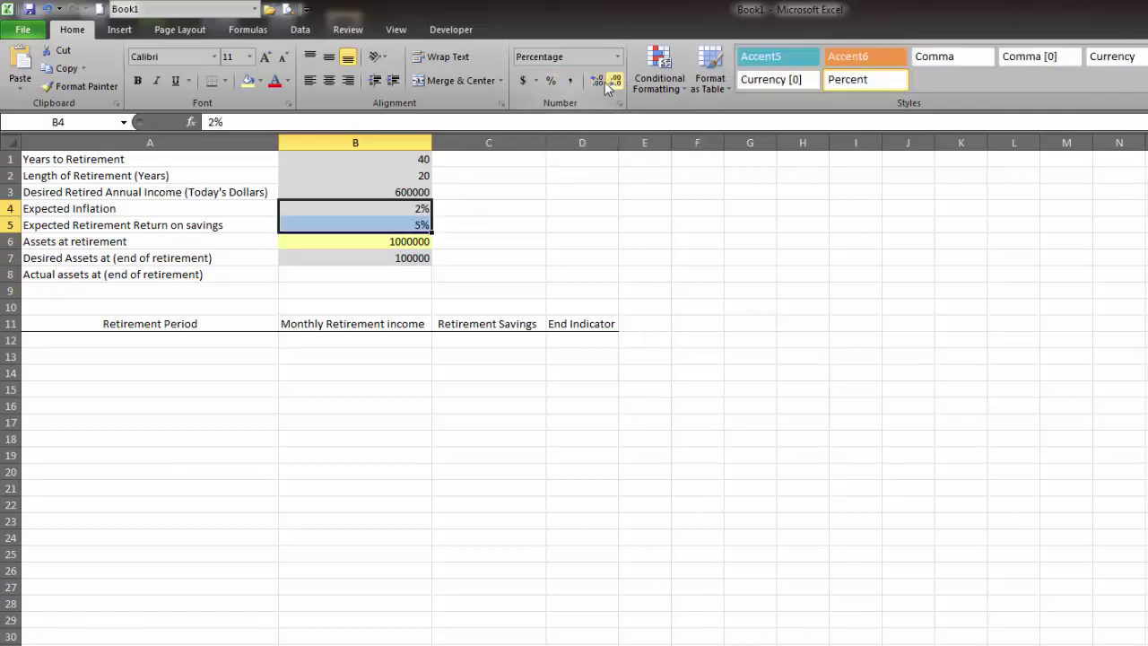
double_click(598, 82)
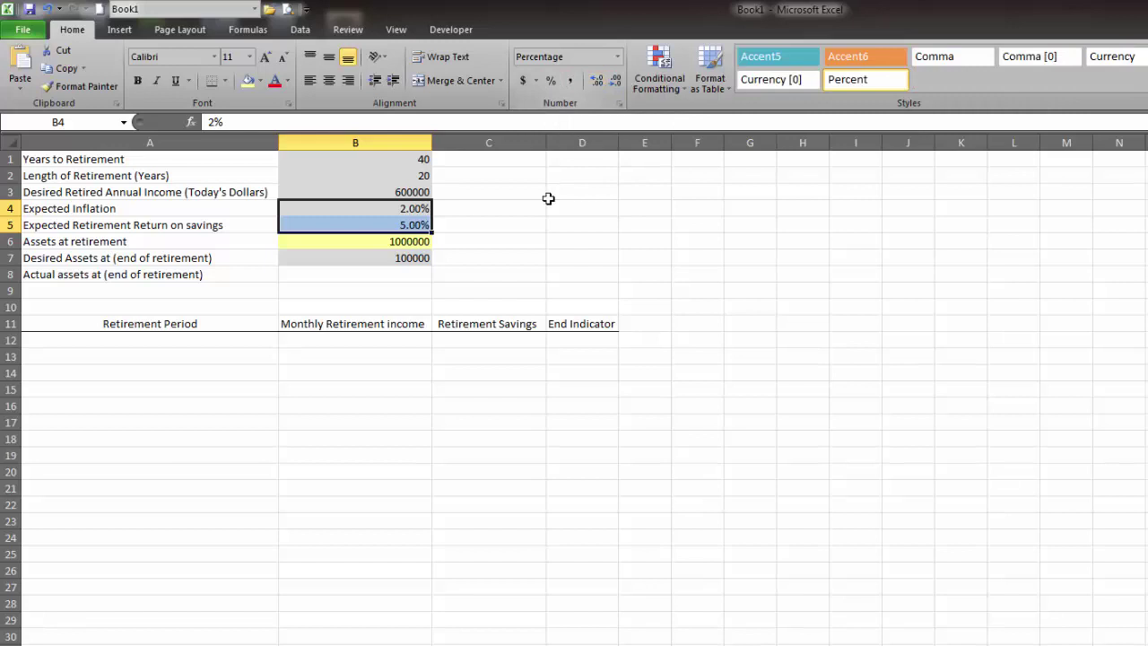
Format B3, B6 and B7 as accounting currency with no decimals.
left_click(418, 190)
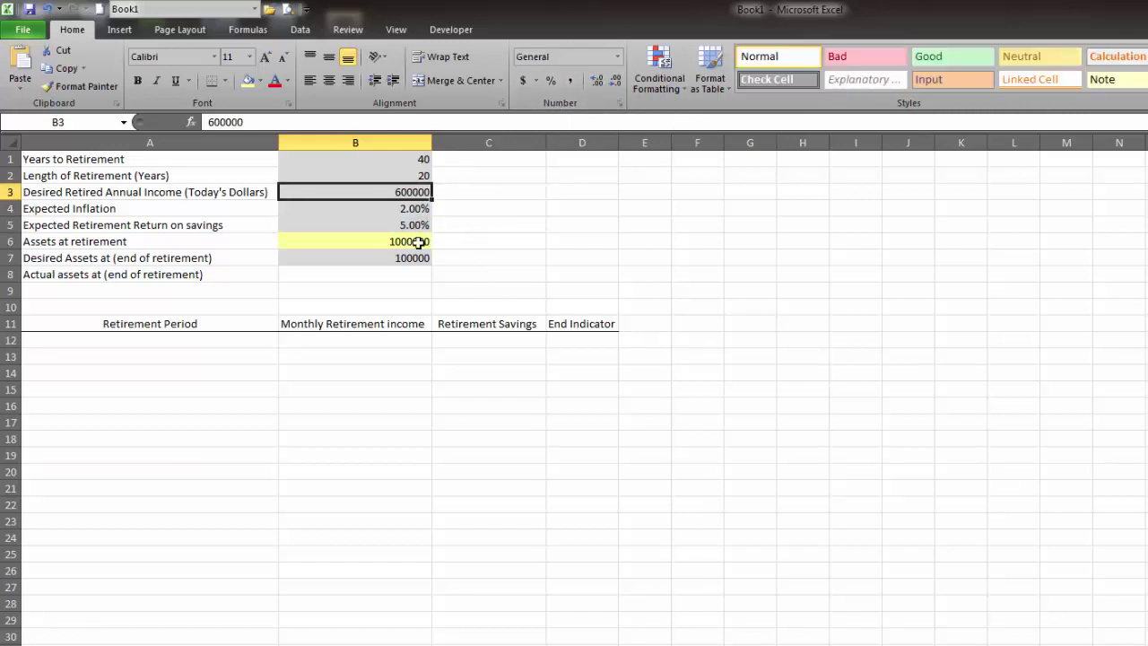
left_click_drag(421, 241, 421, 257)
left_click(524, 81)
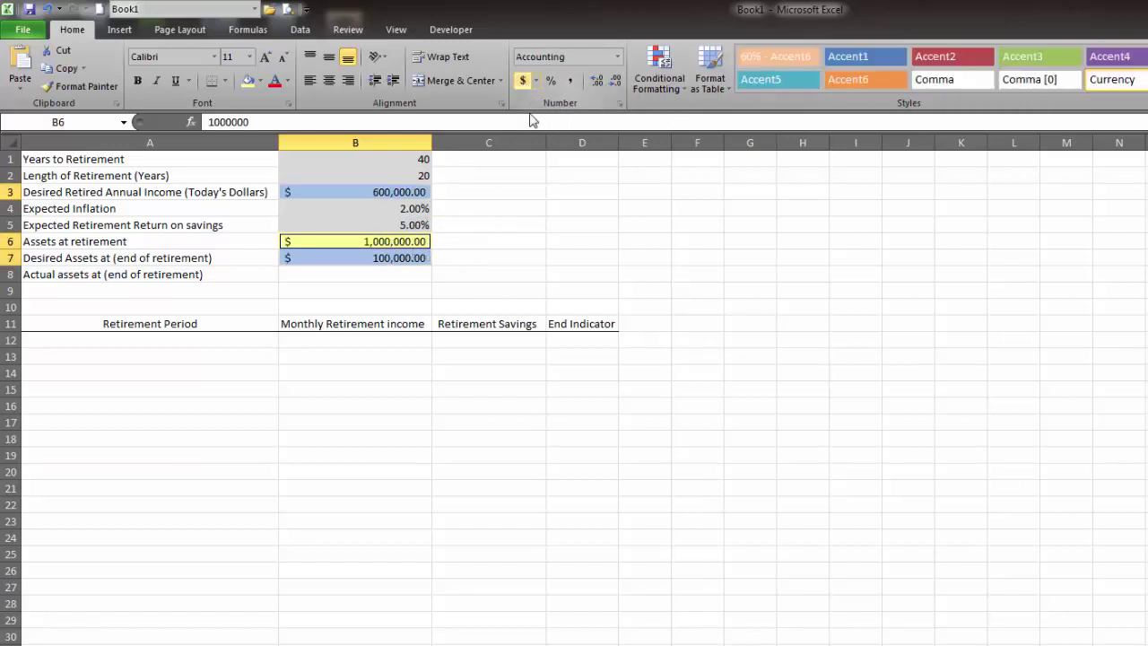
double_click(618, 82)
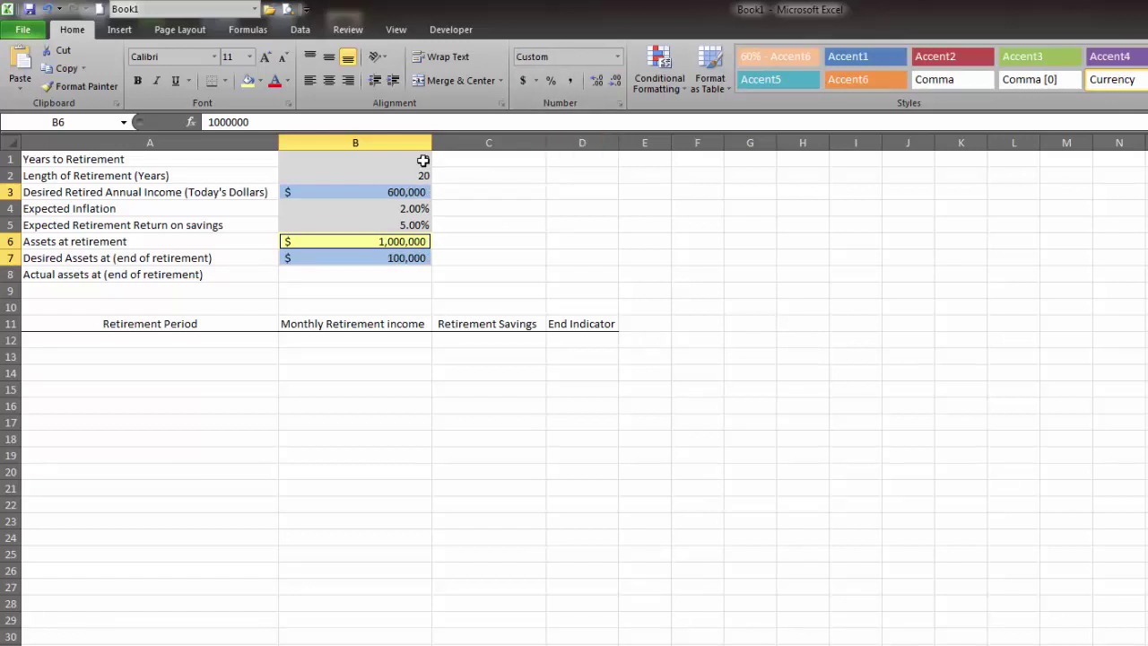
left_click(588, 240)
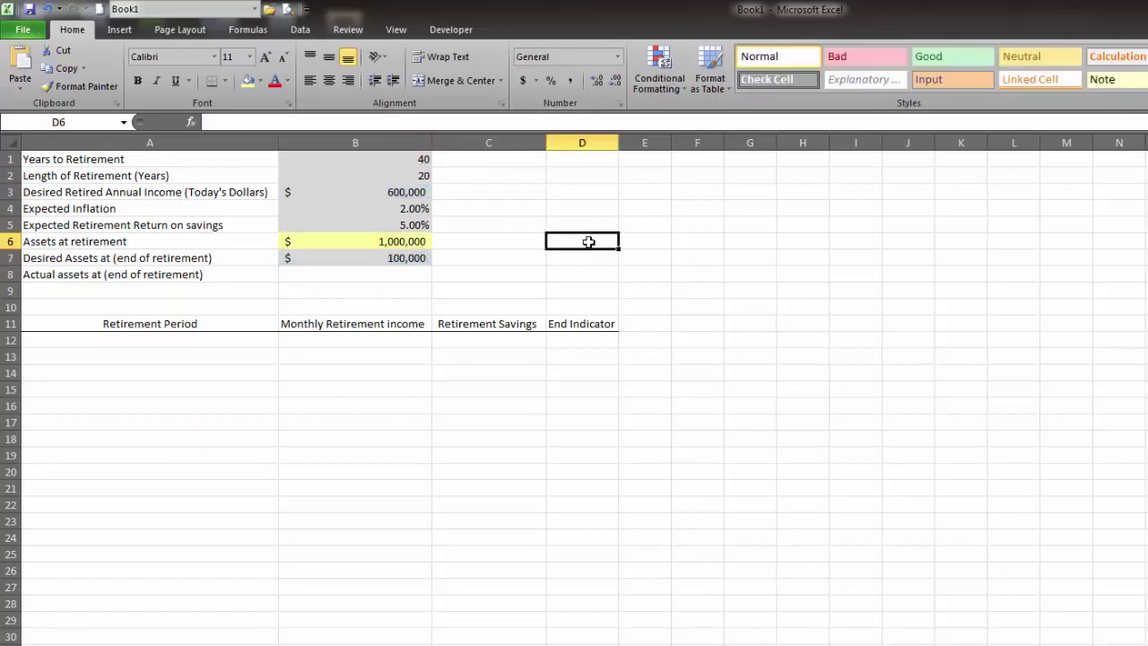
left_click(162, 338)
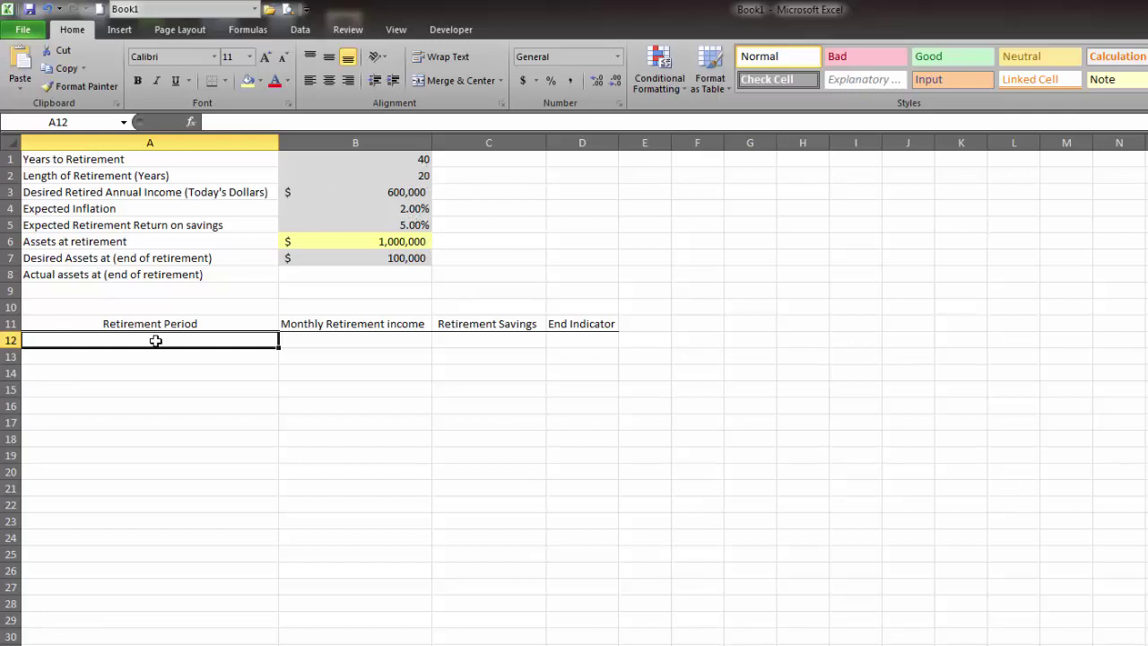
Enter 1 in A12 and =IF(1+A12>12*$B$2,"",1+A12) in A13.
type("1")
key("Return")
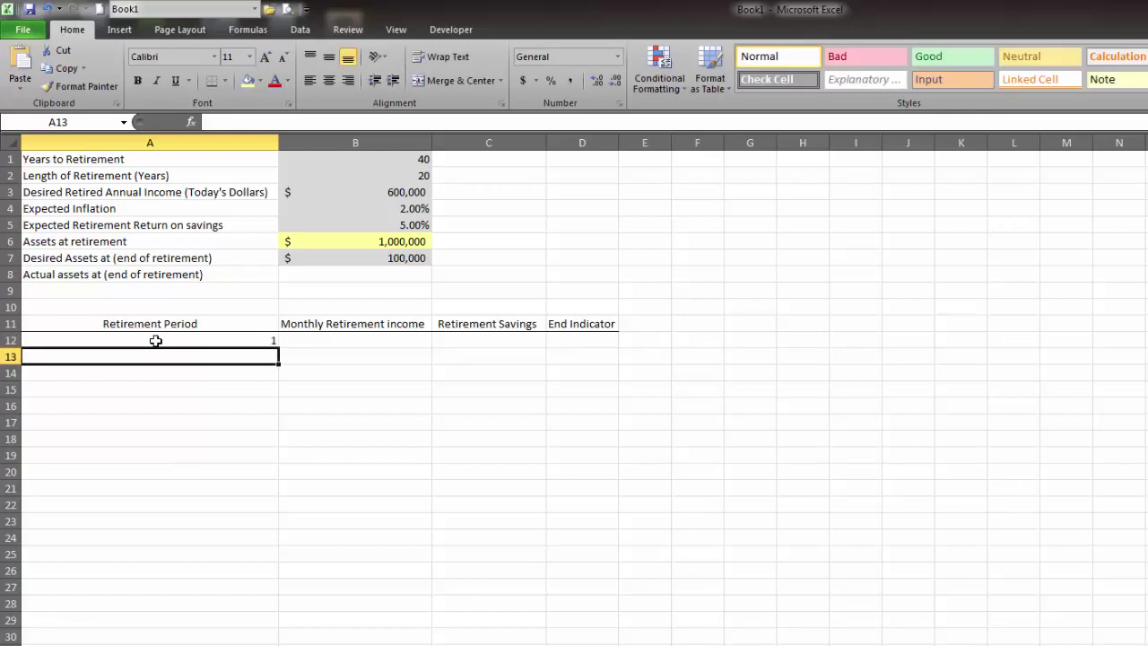
type("=")
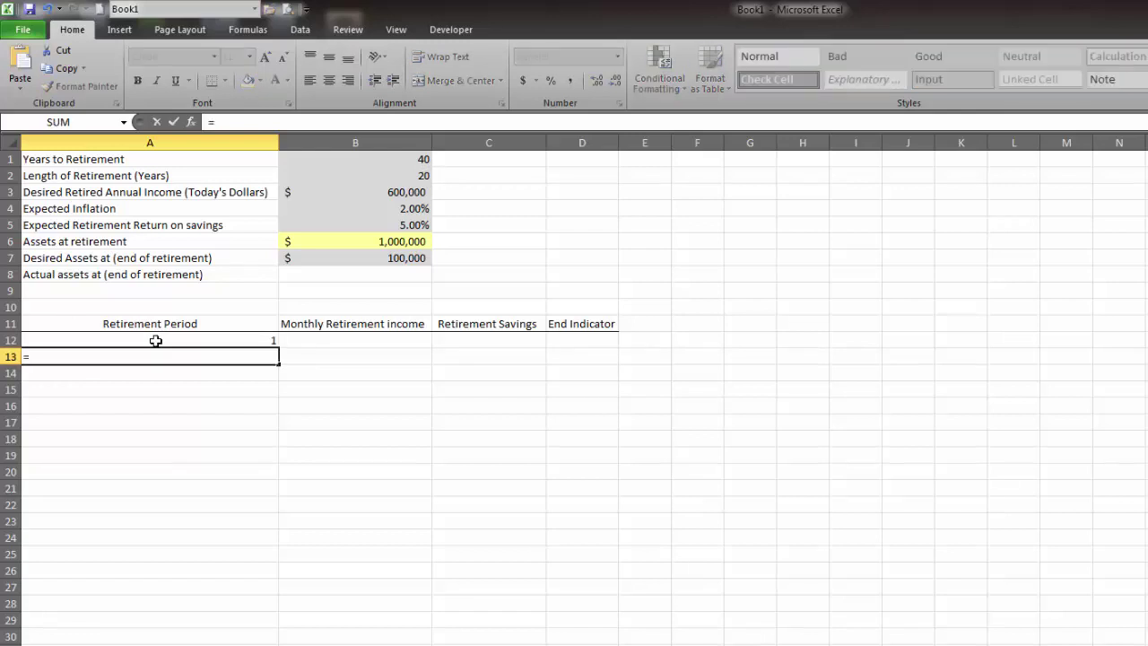
type("if(")
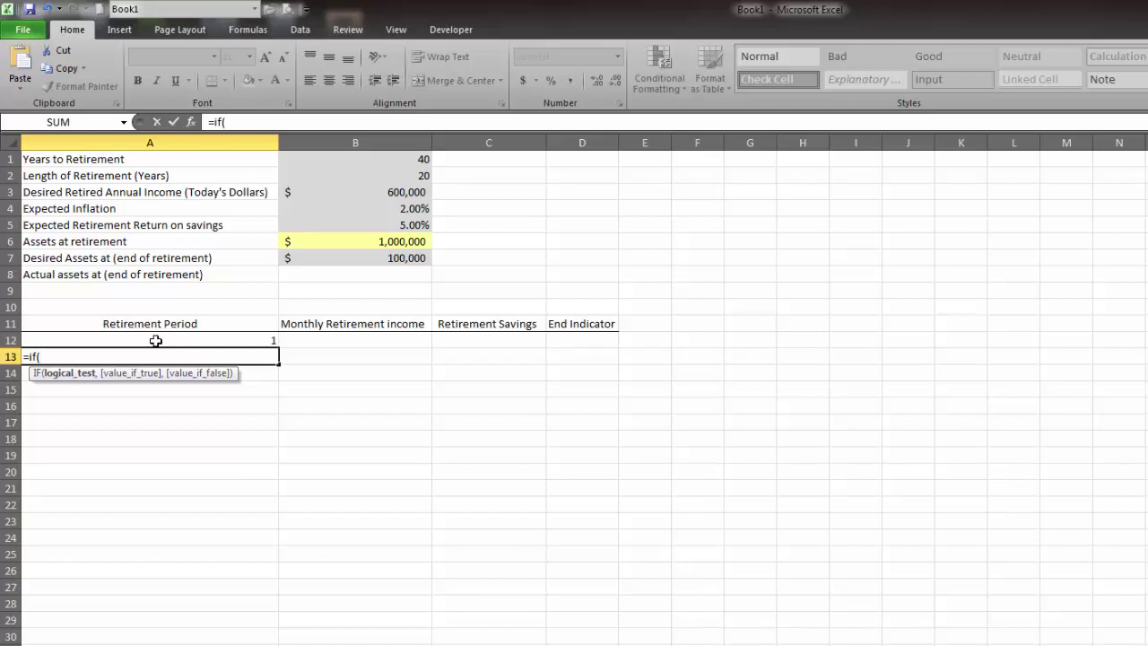
type("1+")
left_click(155, 341)
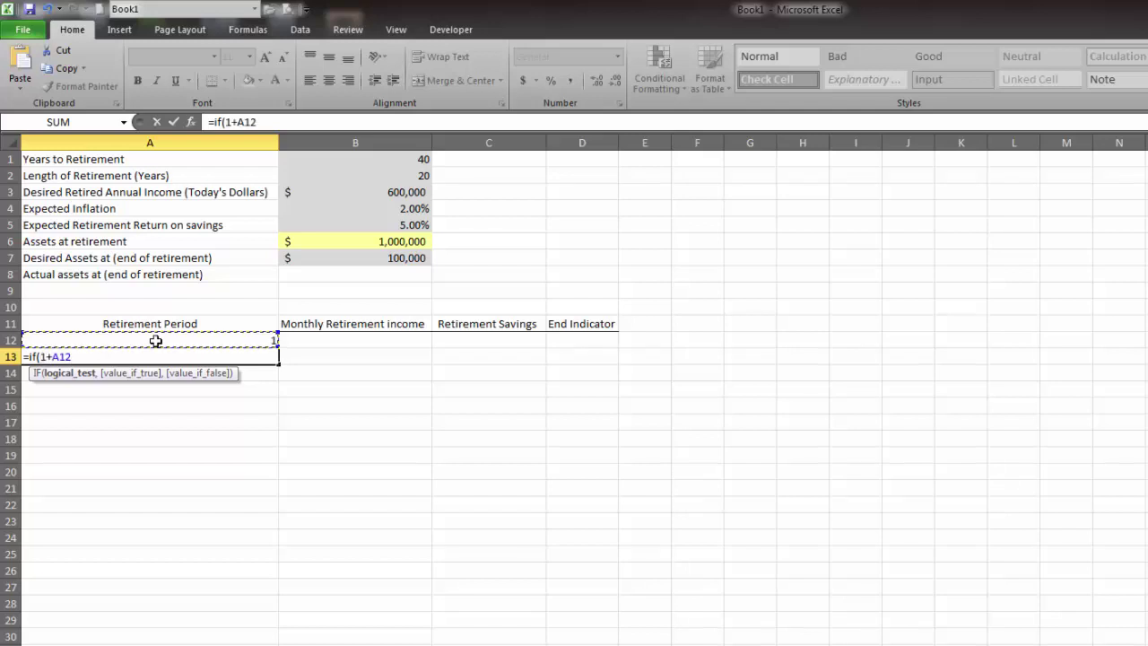
type(">12*")
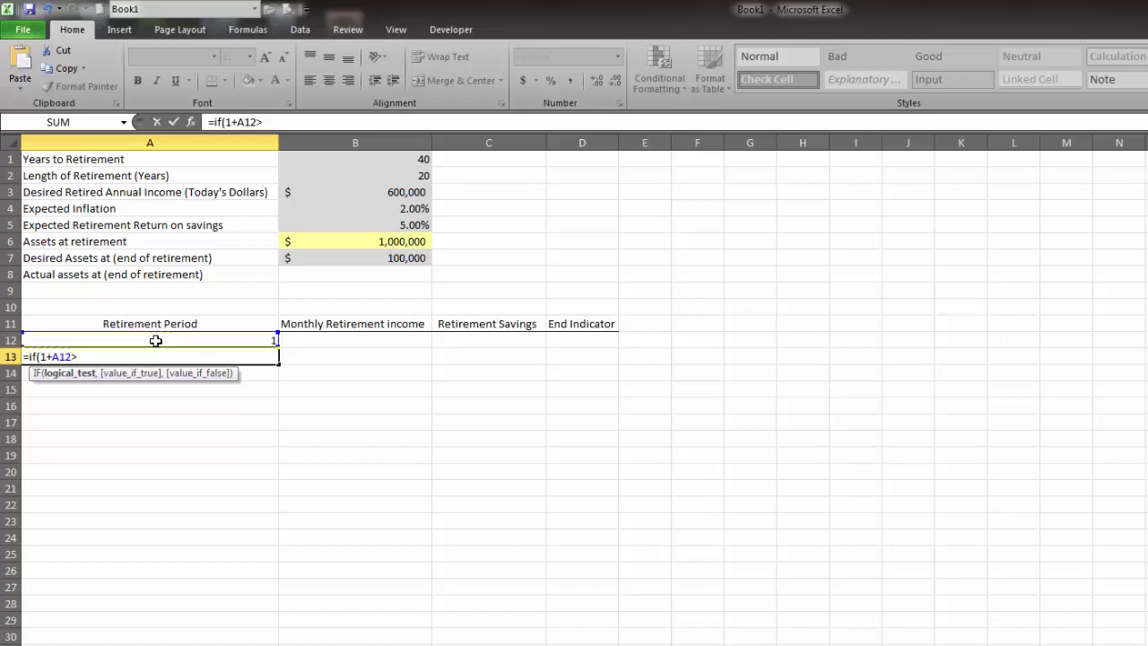
left_click(402, 174)
key("F4")
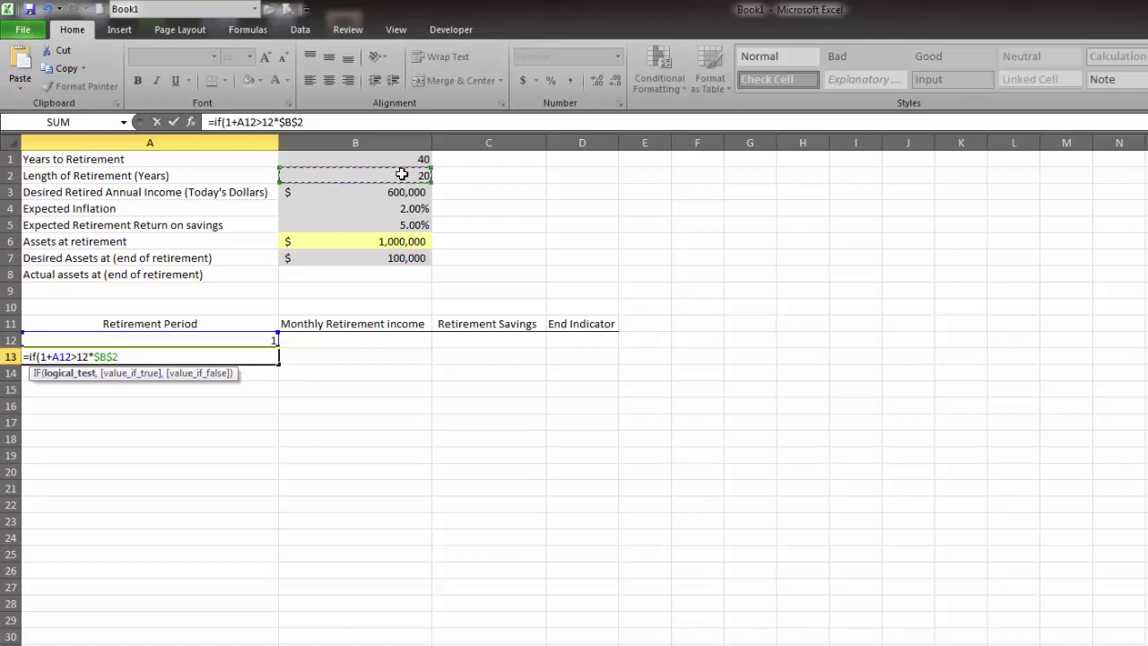
type(",\"\",")
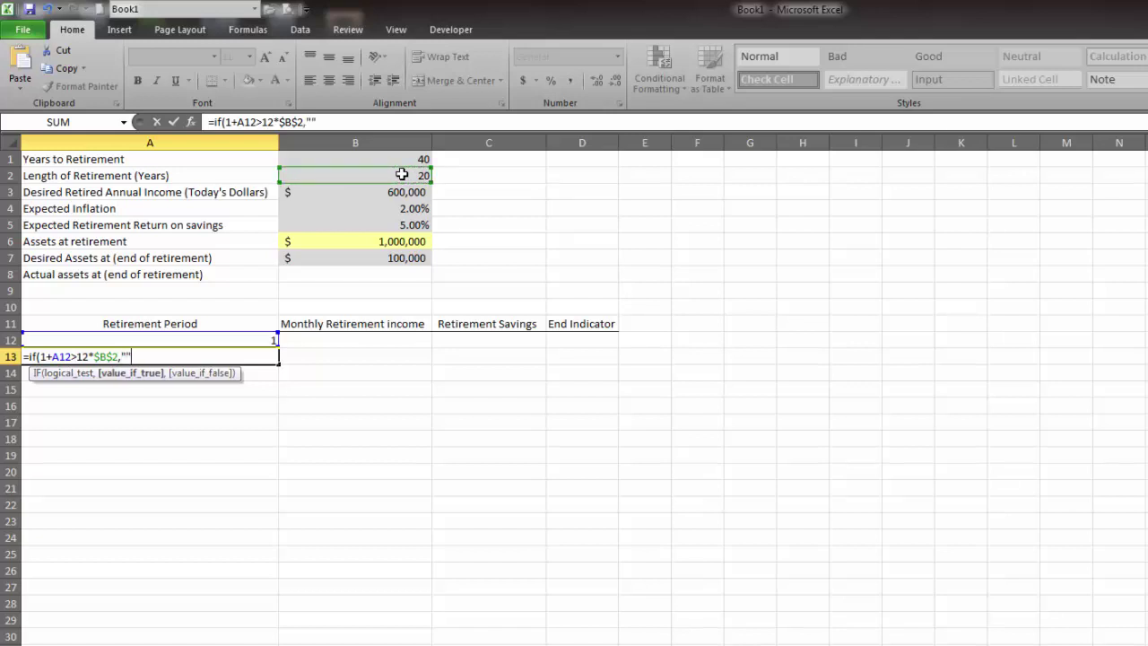
type("1+")
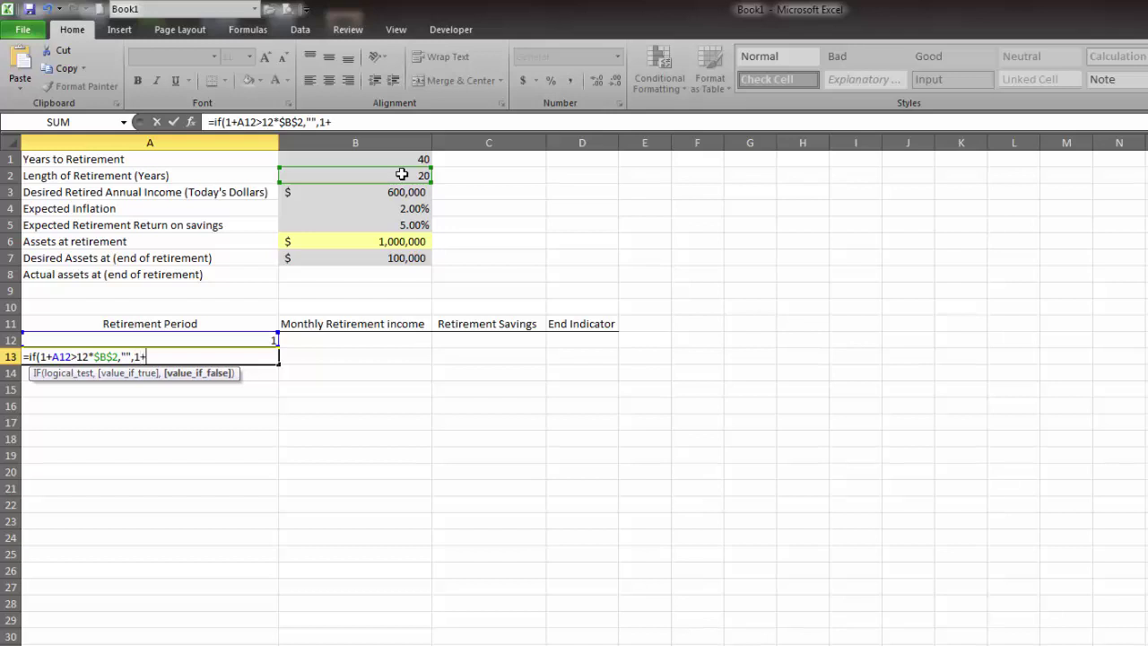
left_click(264, 339)
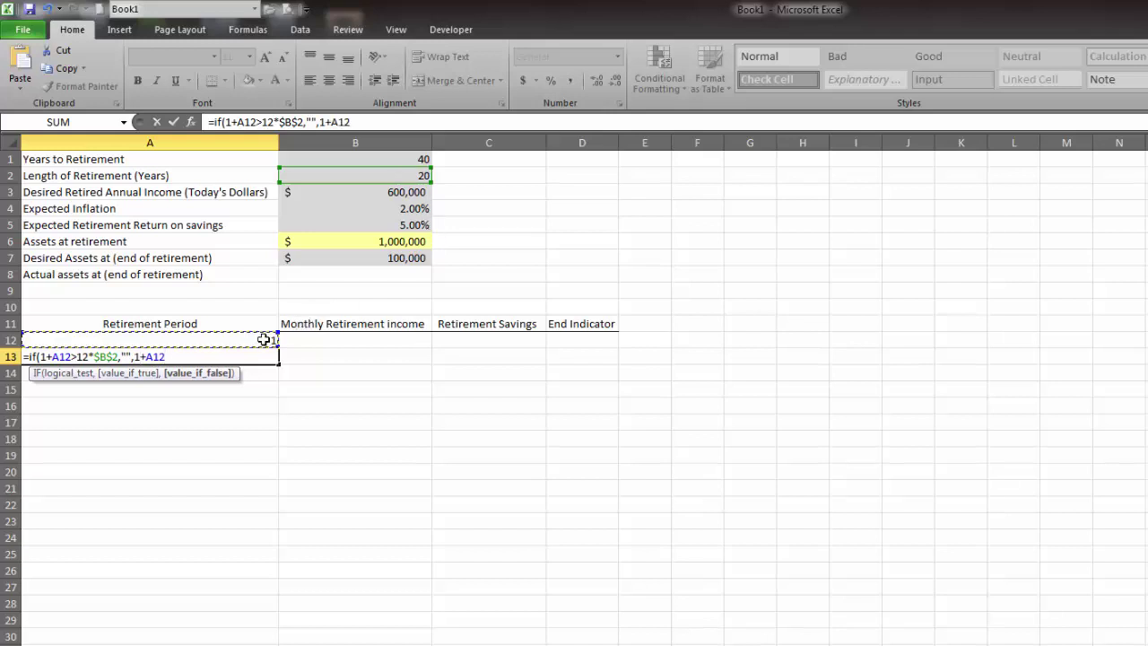
type("+")
key("BackSpace")
type(")")
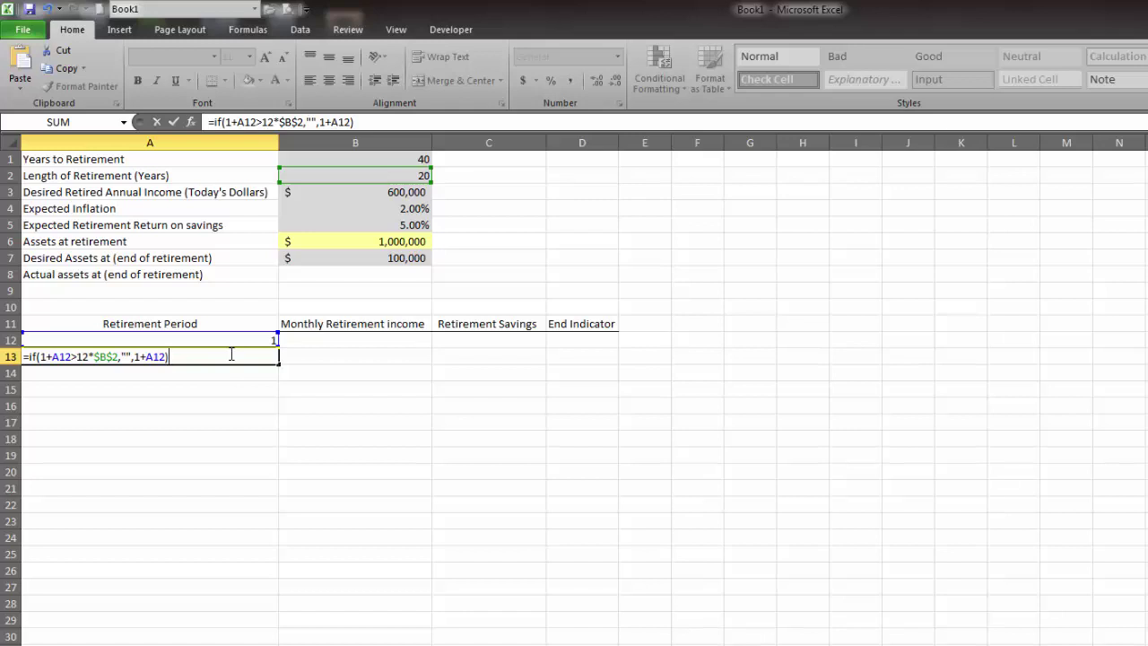
key("Return")
Fill A13's period formula far down column A.
left_click(249, 357)
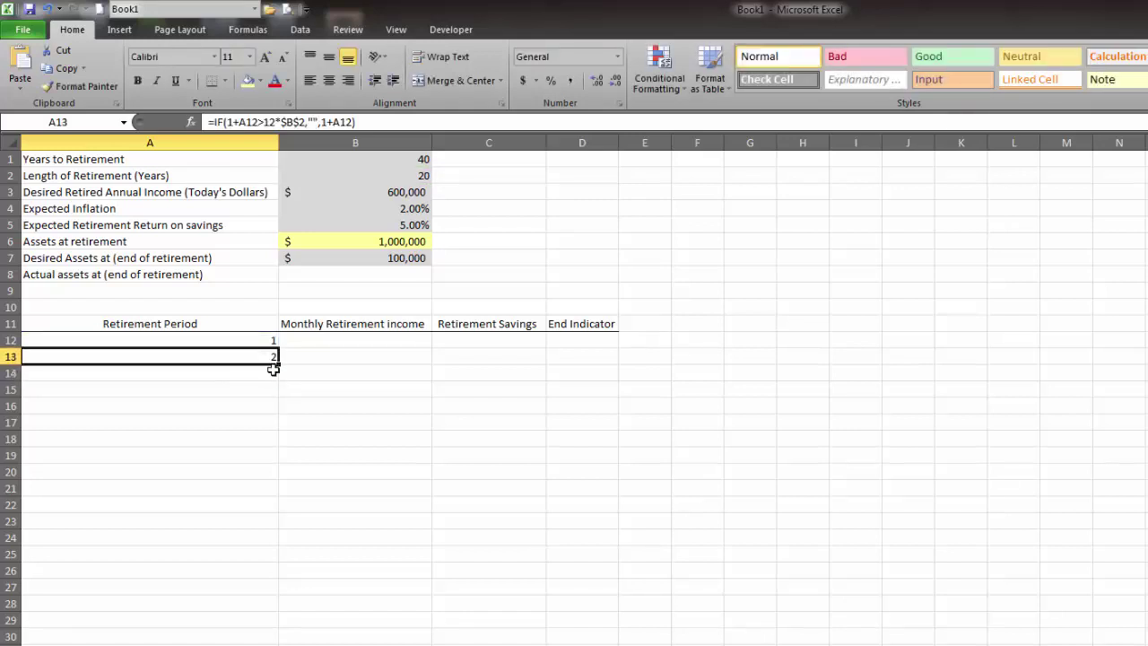
left_click_drag(274, 363, 266, 626)
scroll(254, 622, "up", 20)
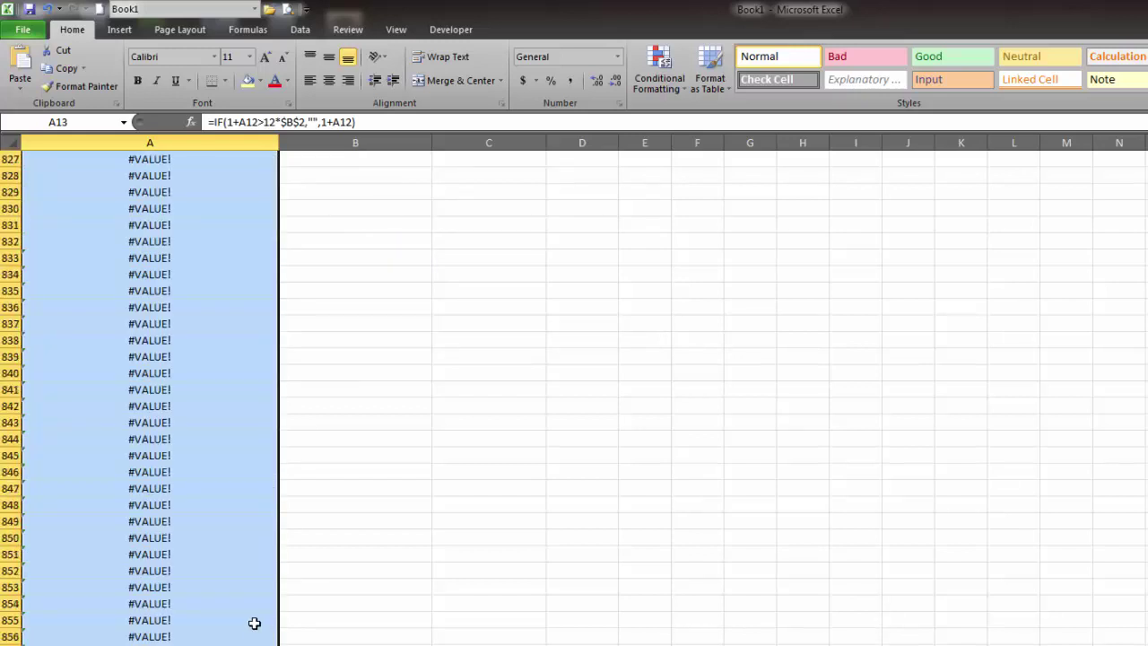
scroll(254, 622, "up", 20)
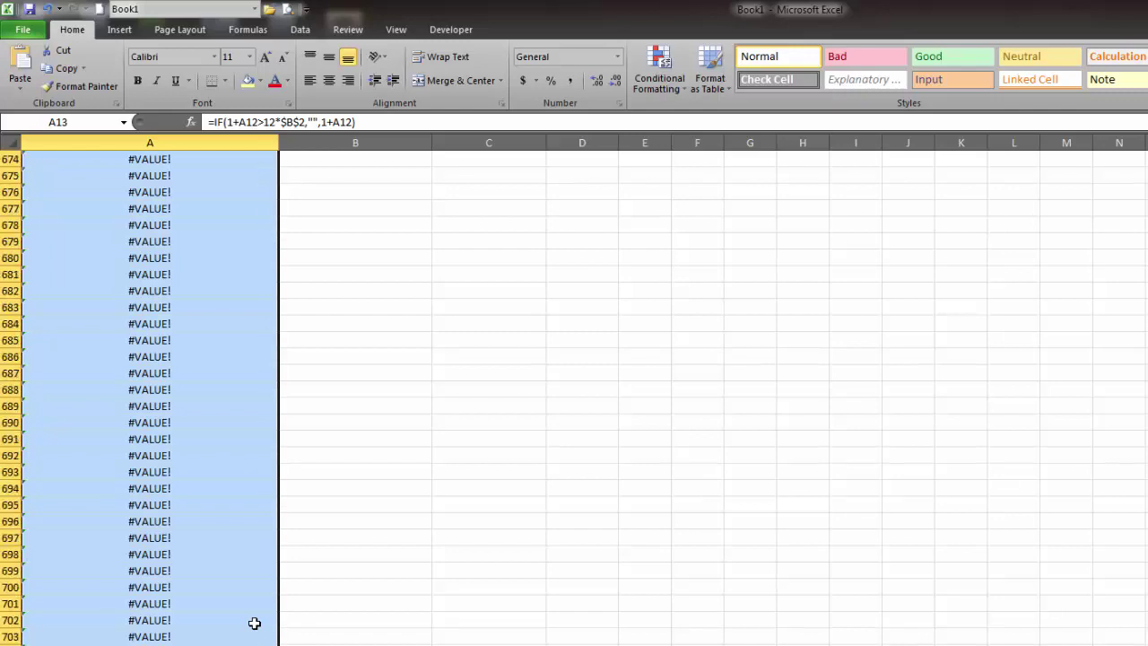
scroll(254, 622, "up", 20)
left_click(221, 433)
scroll(221, 433, "up", 10)
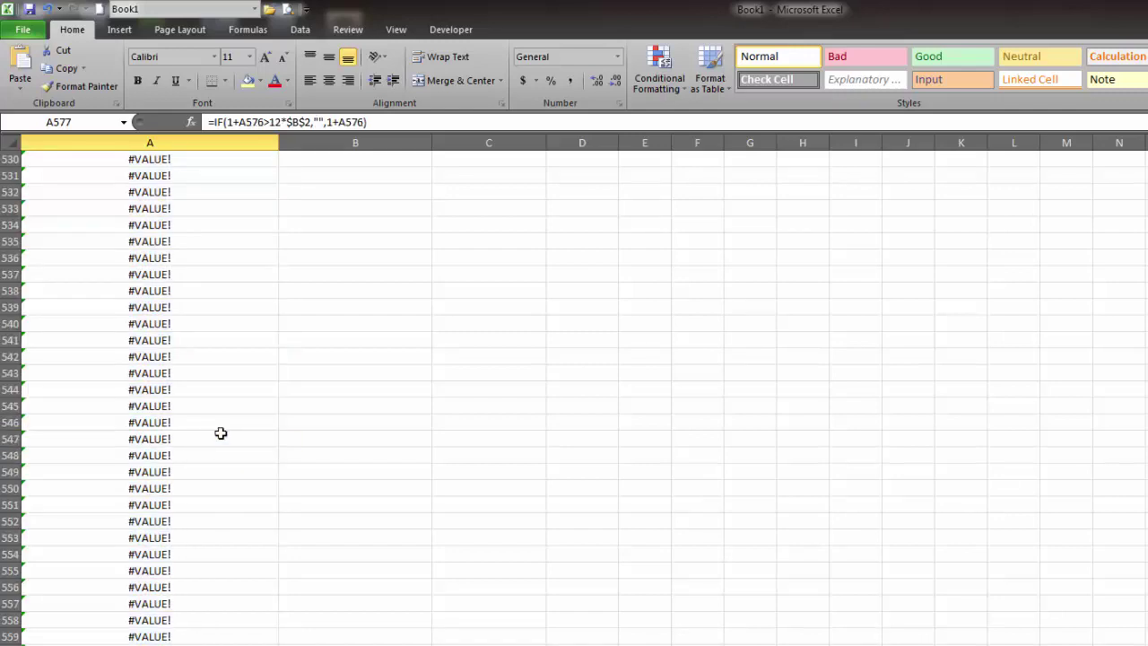
scroll(221, 433, "up", 1)
scroll(221, 433, "up", 20)
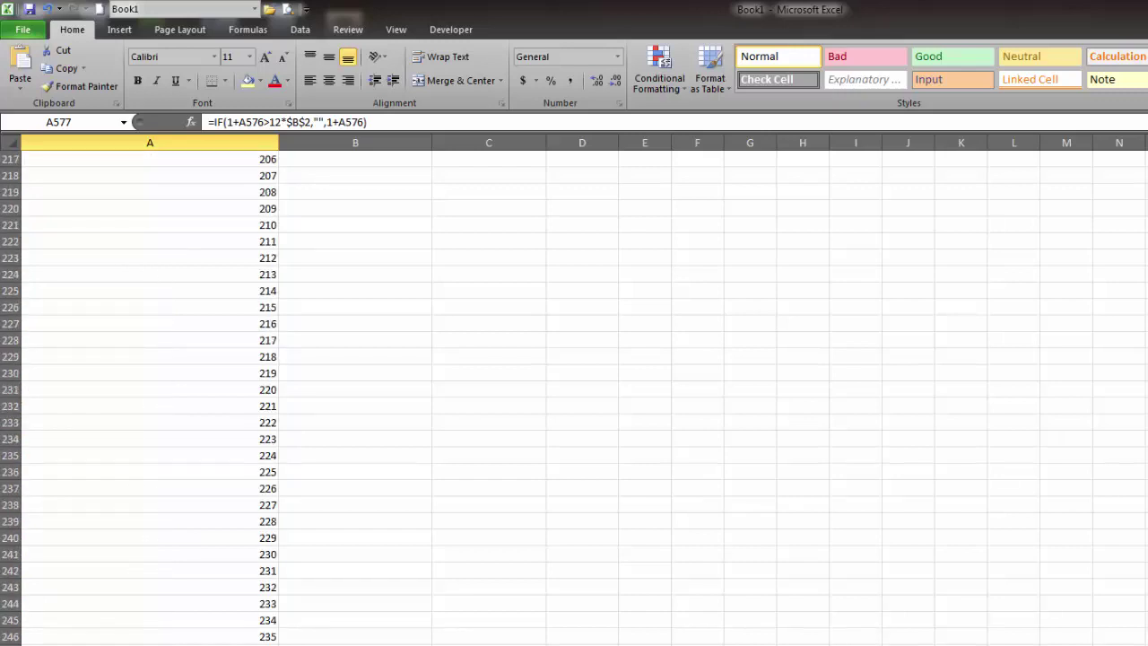
Check the numbering ends at period 240 with #VALUE! below, then return to A12.
key("Down")
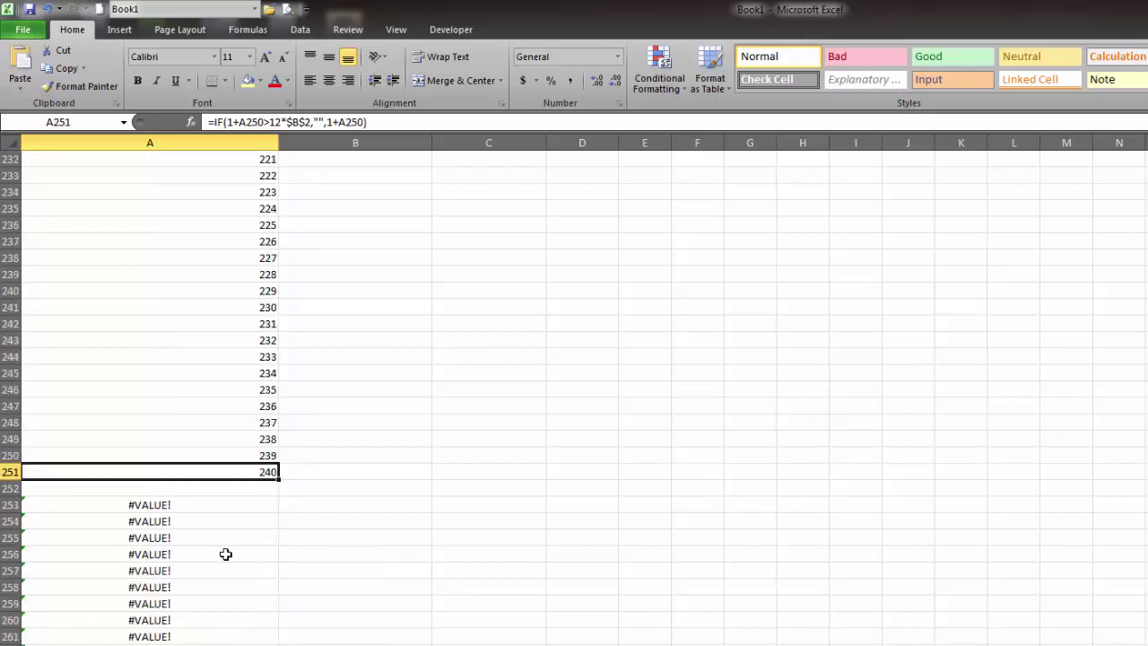
double_click(212, 504)
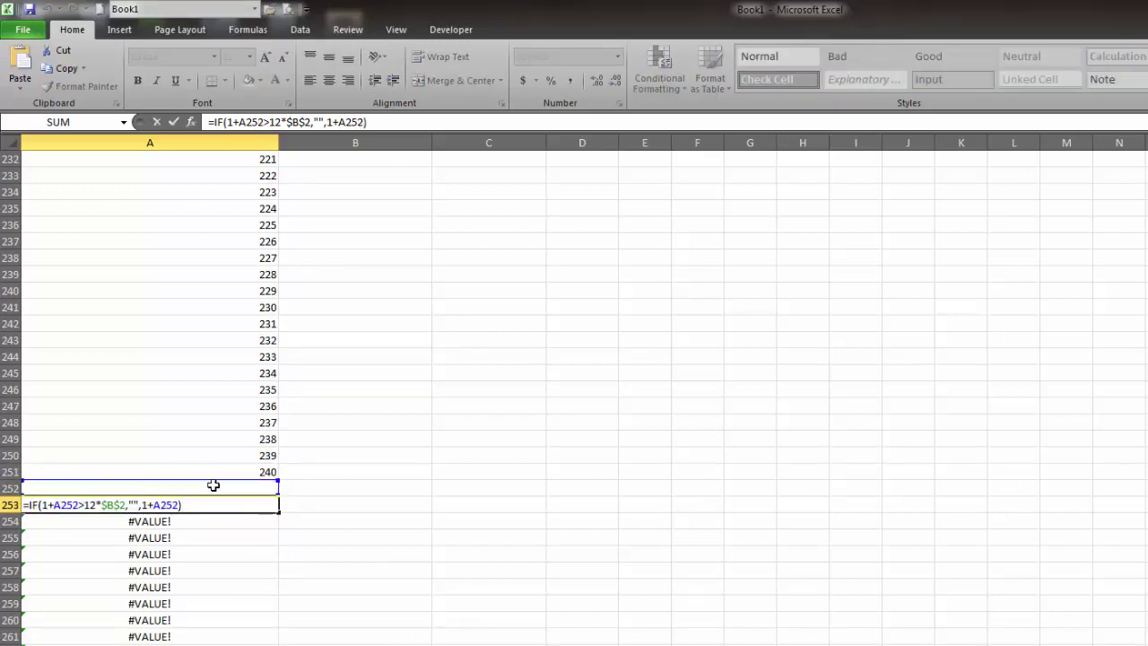
key("Return")
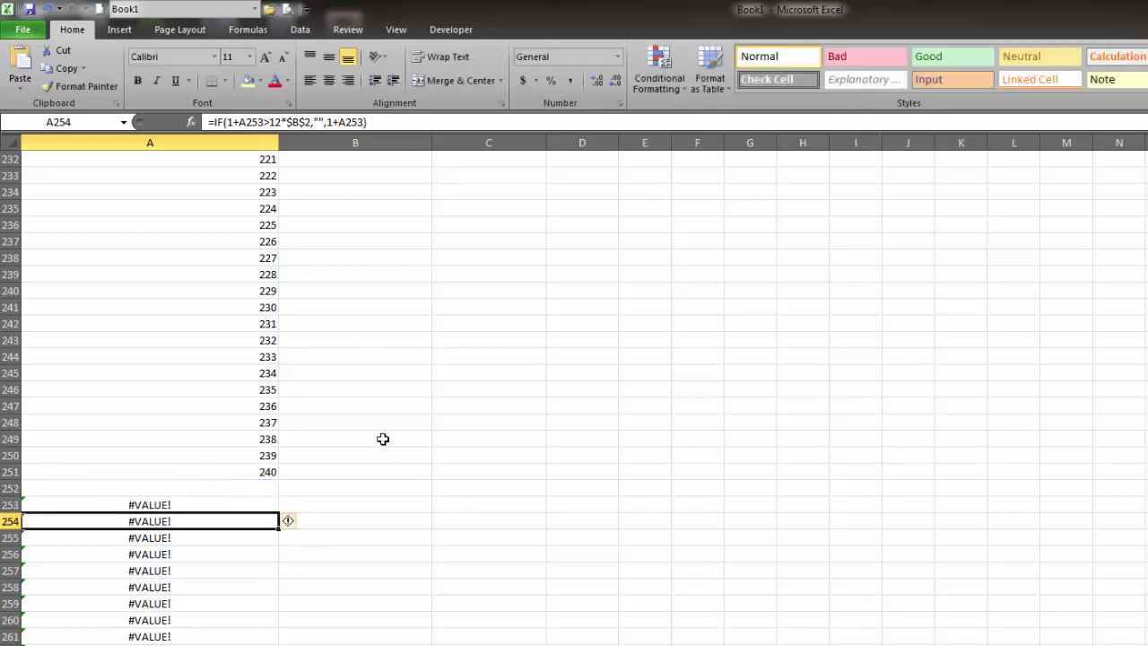
scroll(382, 438, "up", 20)
scroll(235, 384, "up", 11)
left_click(234, 384)
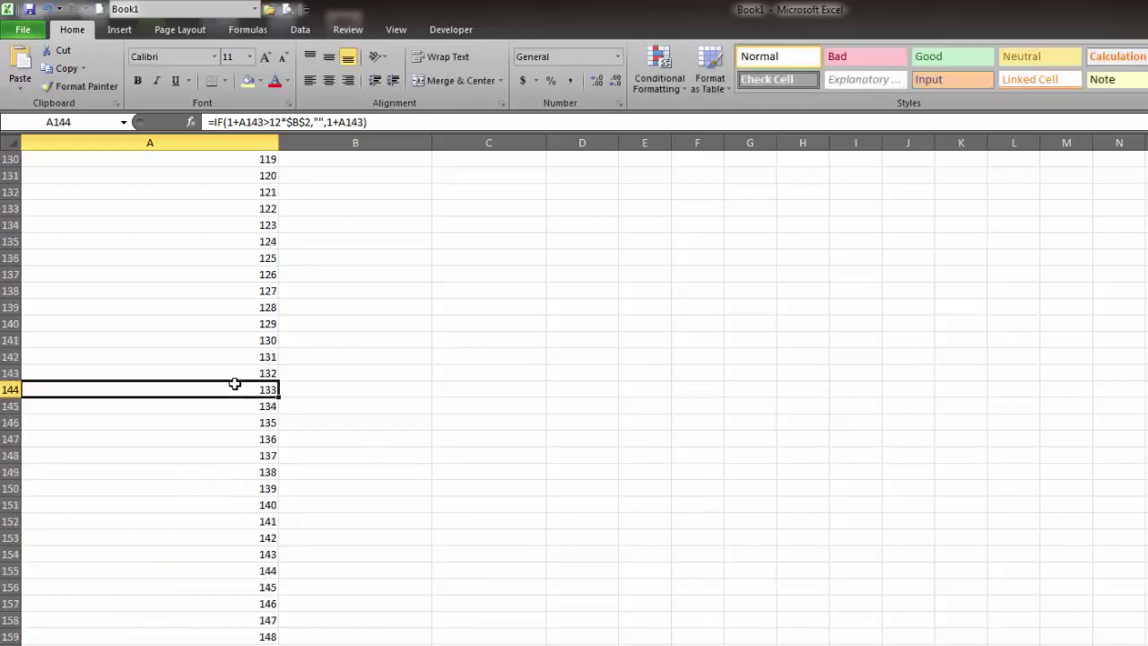
key("ctrl+Up")
key("Down")
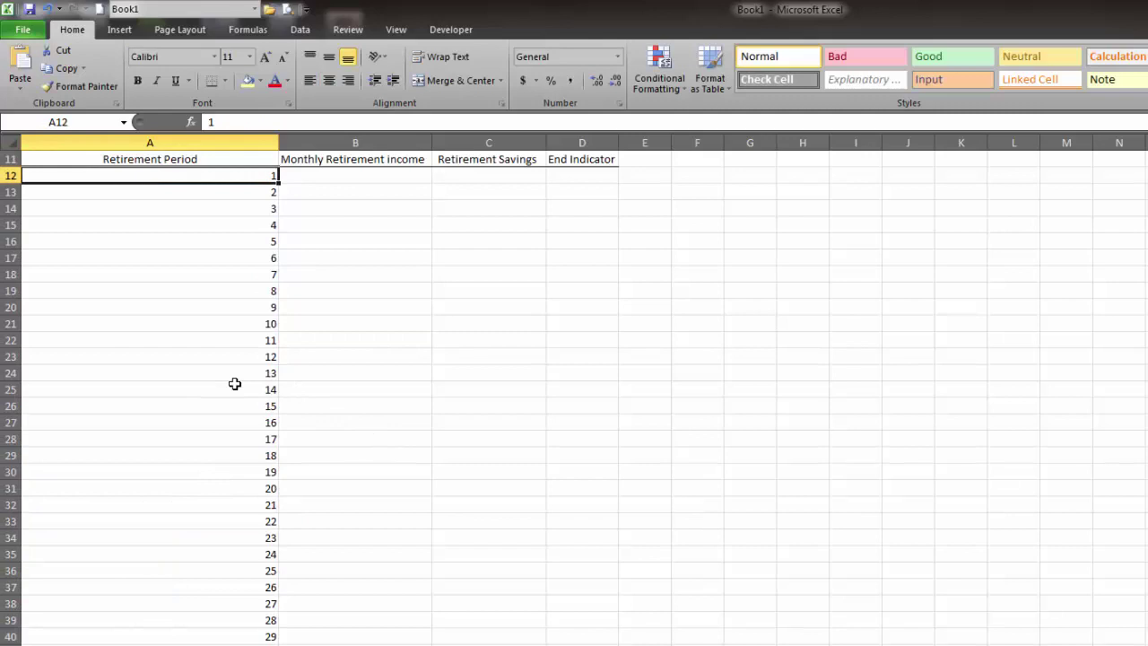
Change A13 to =IFERROR(IF(1+A12>12*$B$2,"",1+A12),"") and fill it down column A.
key("Down")
left_click(214, 122)
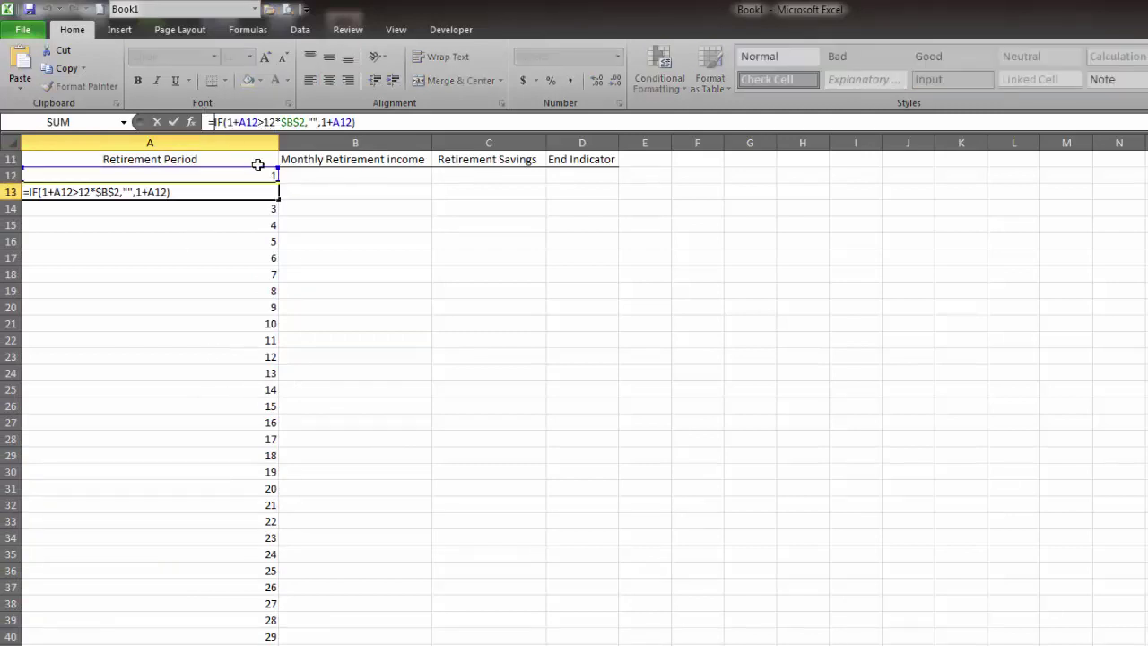
type("iferror(")
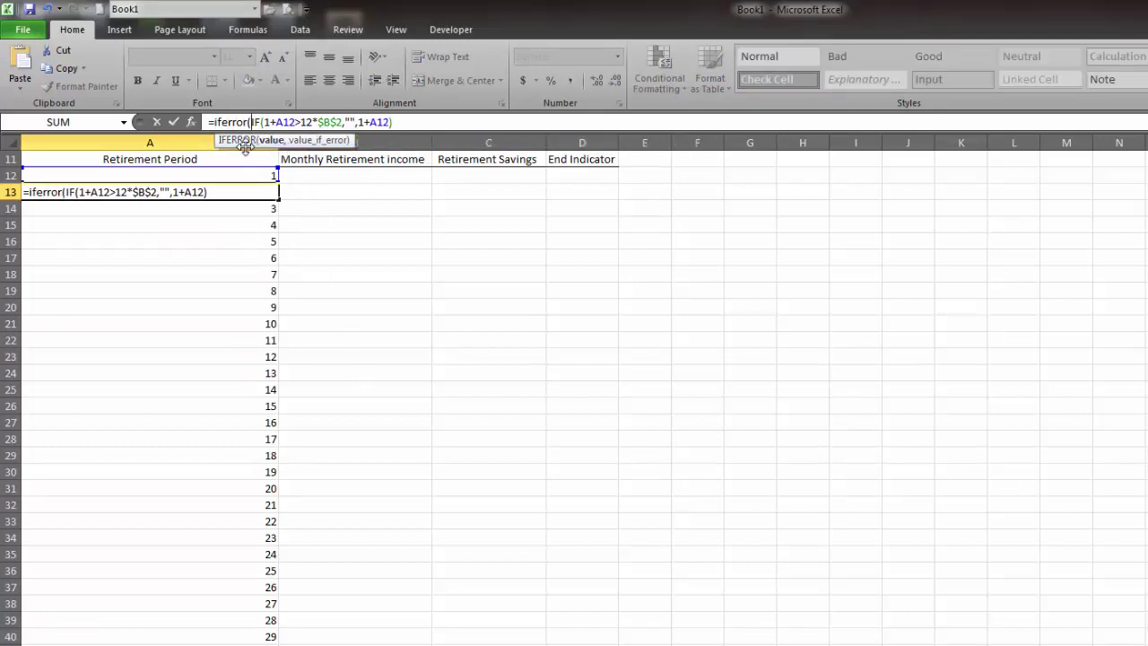
left_click(272, 141)
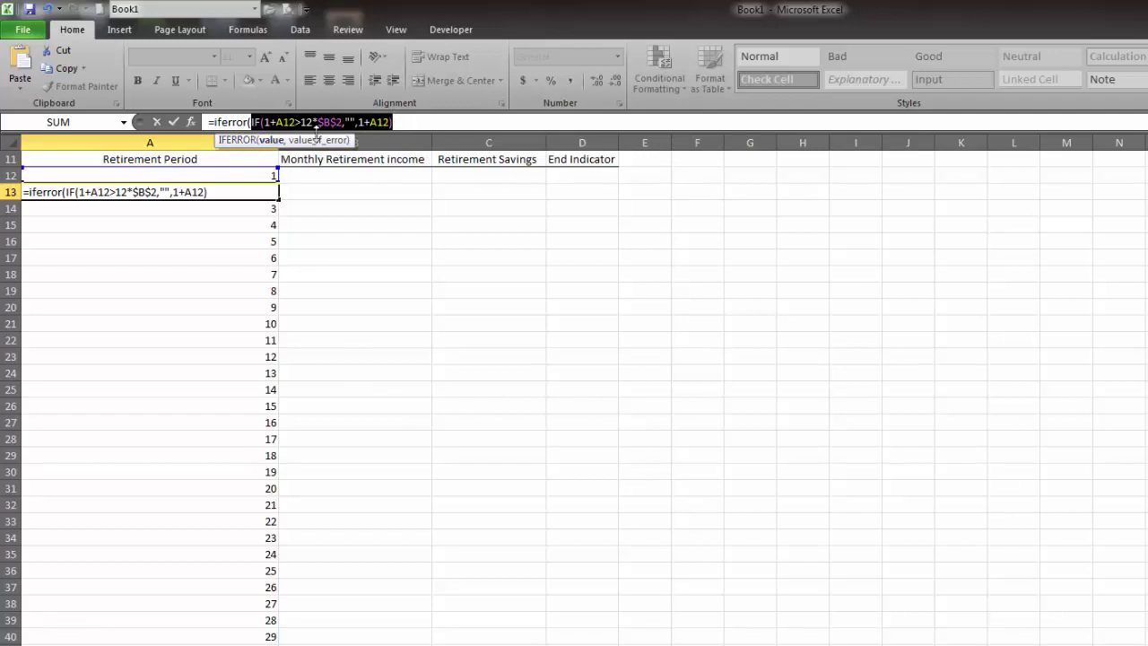
left_click(413, 121)
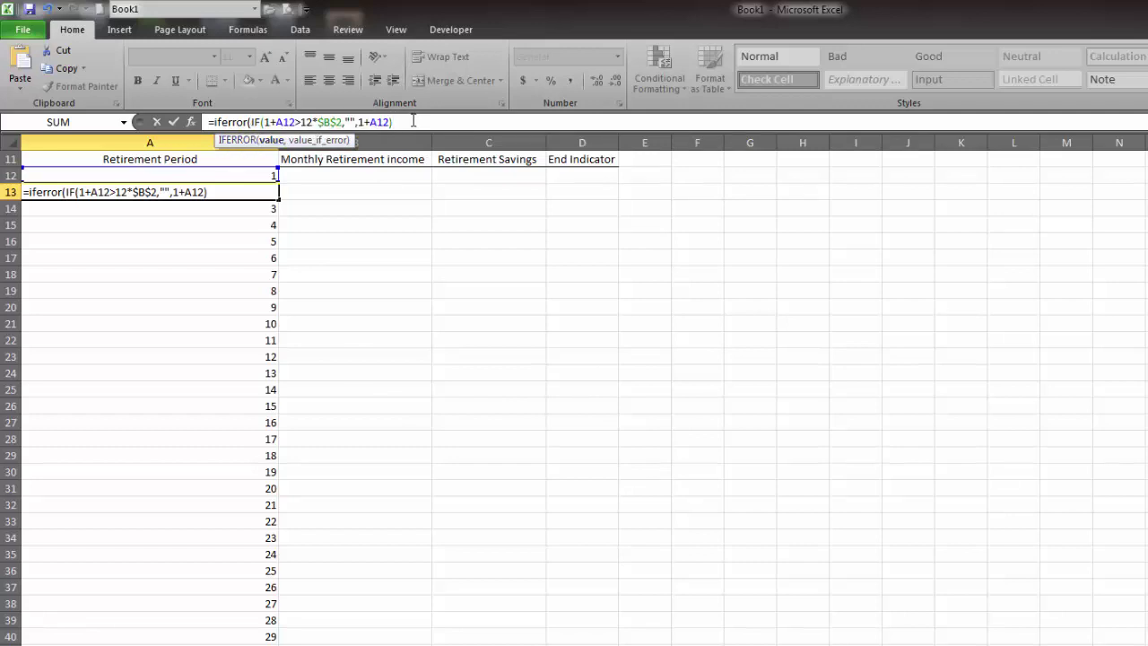
type(",\"\")")
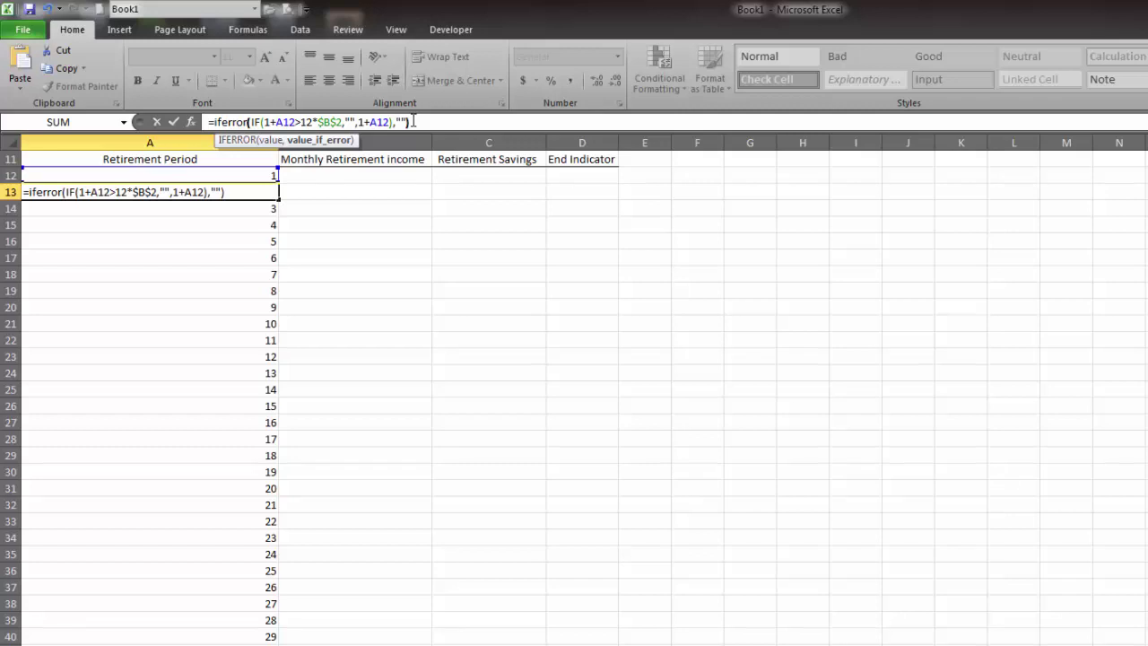
key("Return")
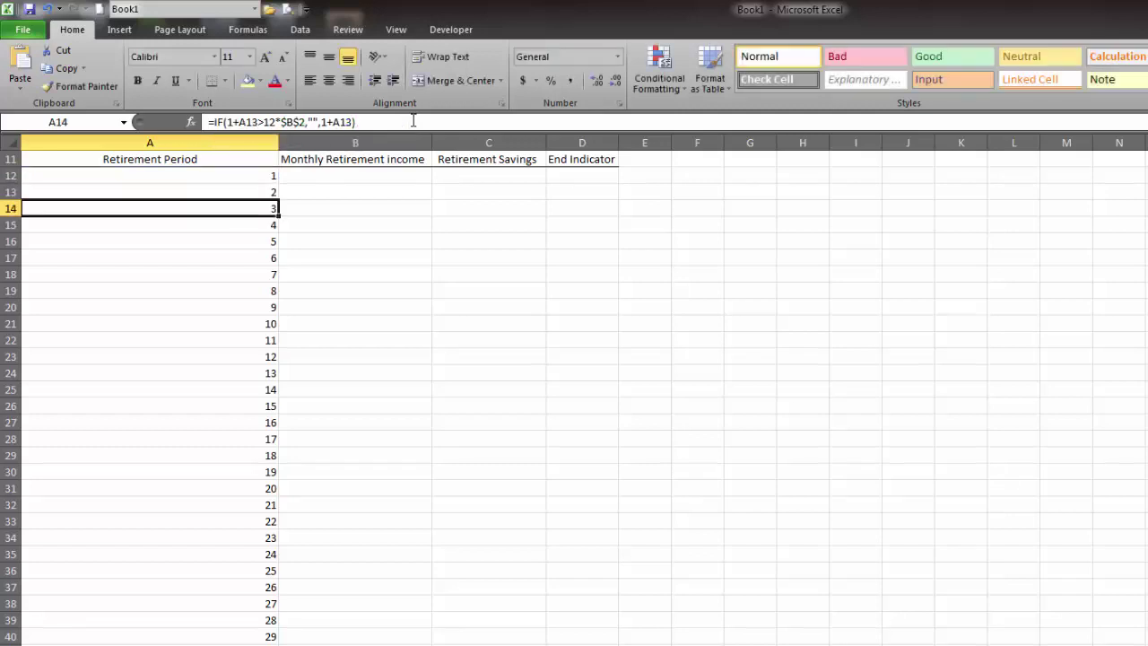
left_click(256, 189)
double_click(278, 200)
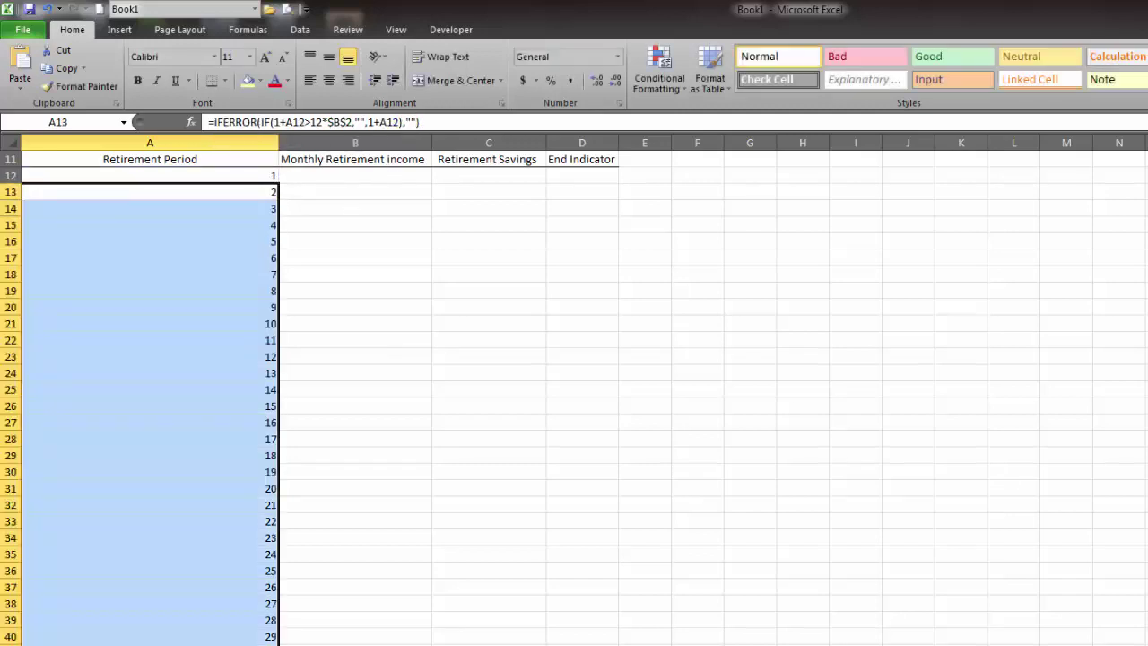
Enter =FV($B$4/12,$B$1*12+A12,0,$B$3/12) in B12 with absolute input references.
left_click(355, 176)
scroll(861, 489, "up", 3)
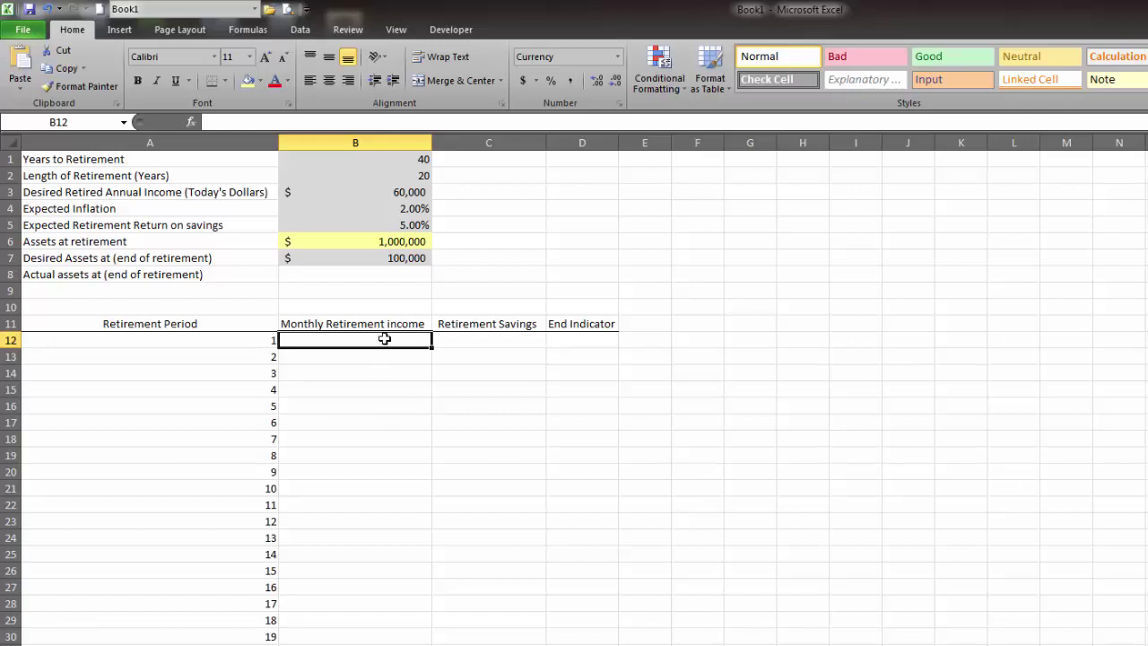
type("=fv")
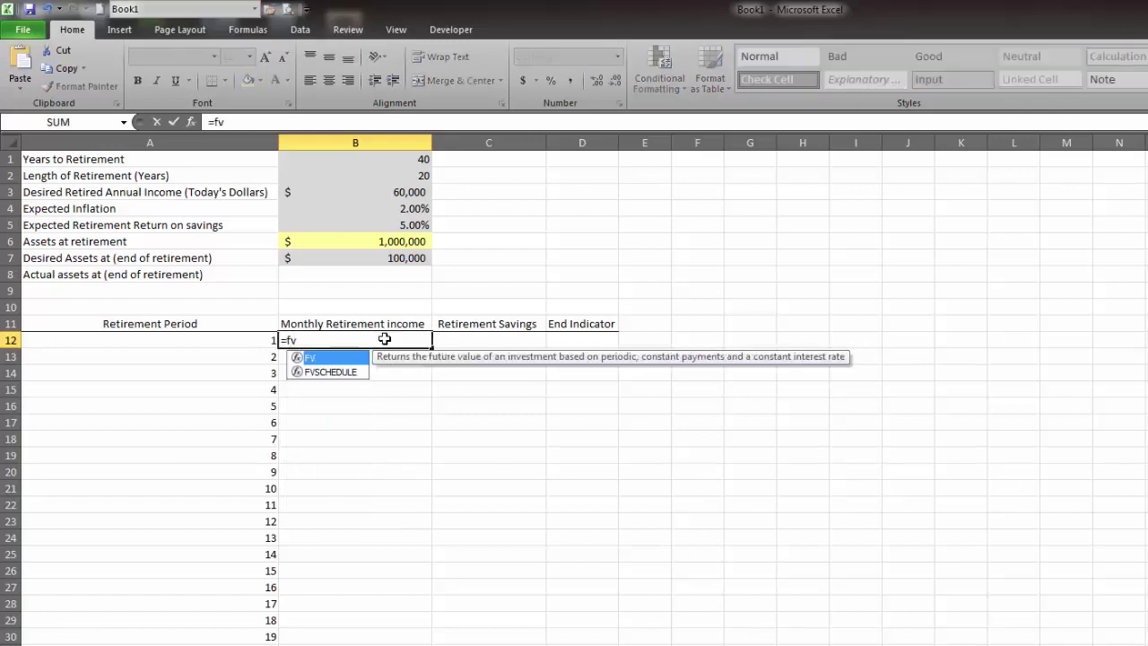
type("(")
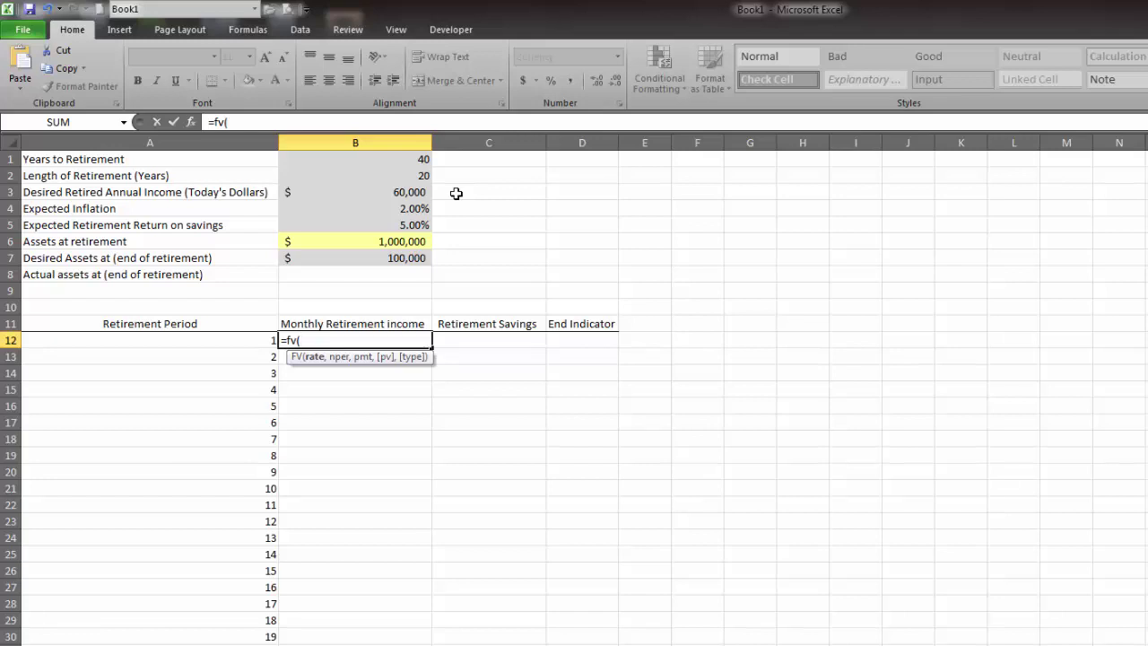
left_click(411, 209)
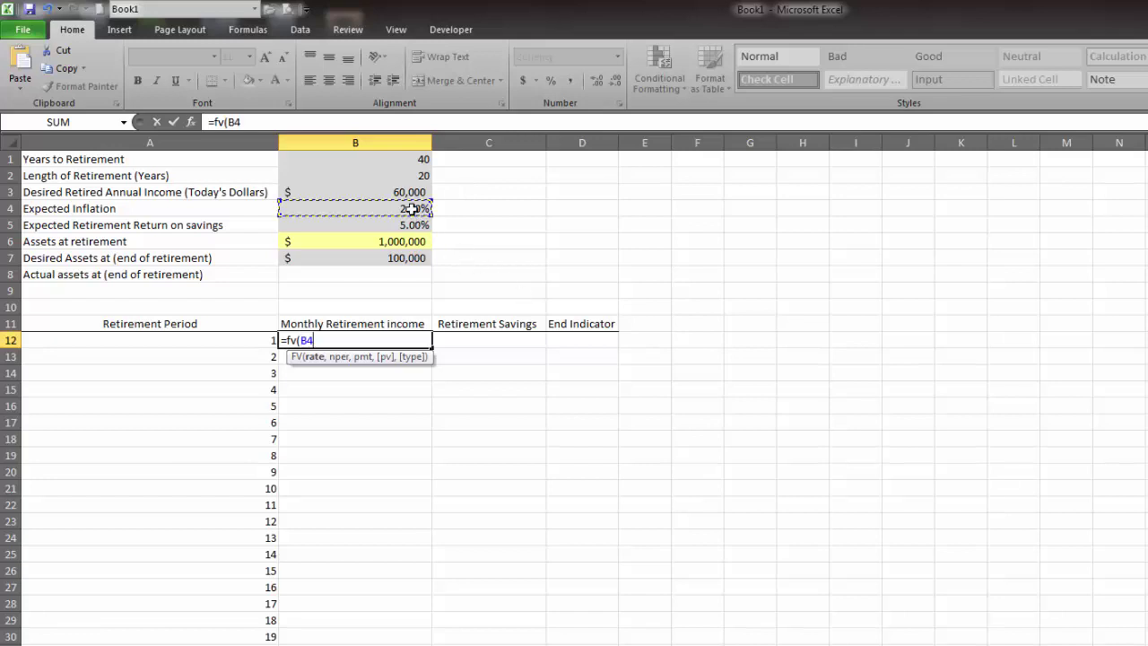
key("F4")
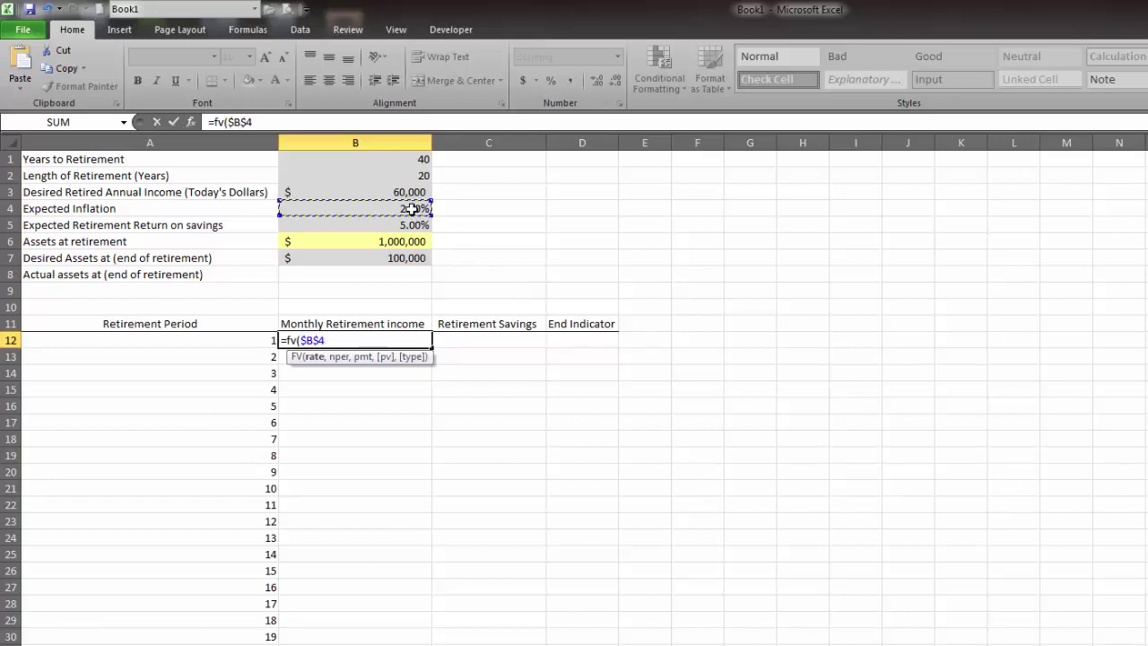
type("/12,")
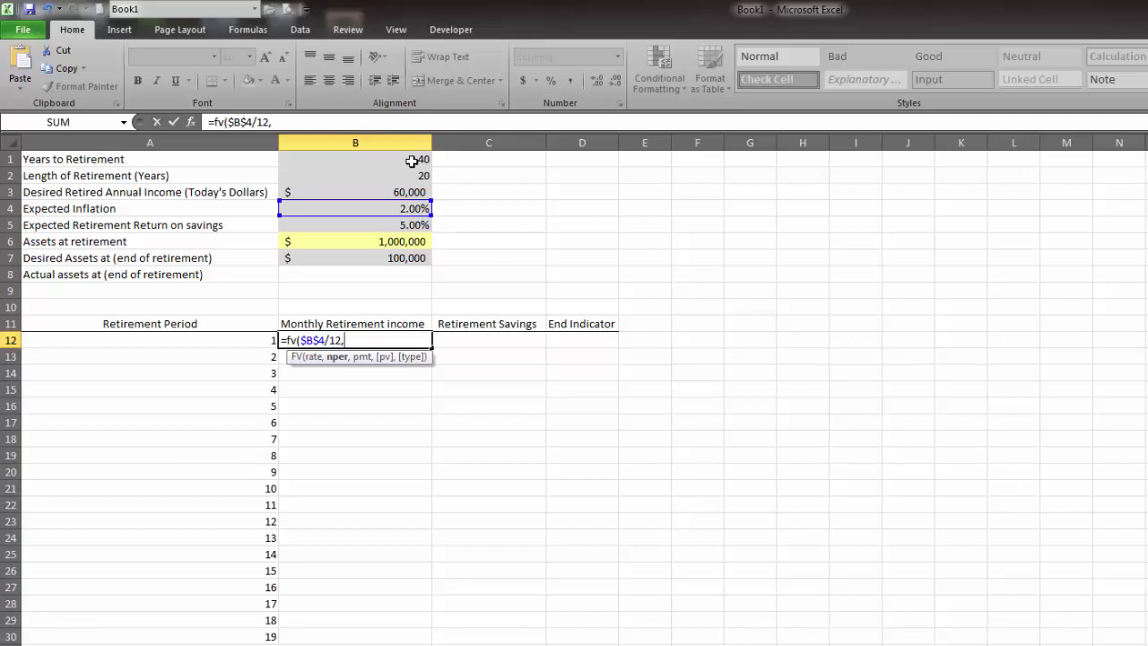
left_click(412, 160)
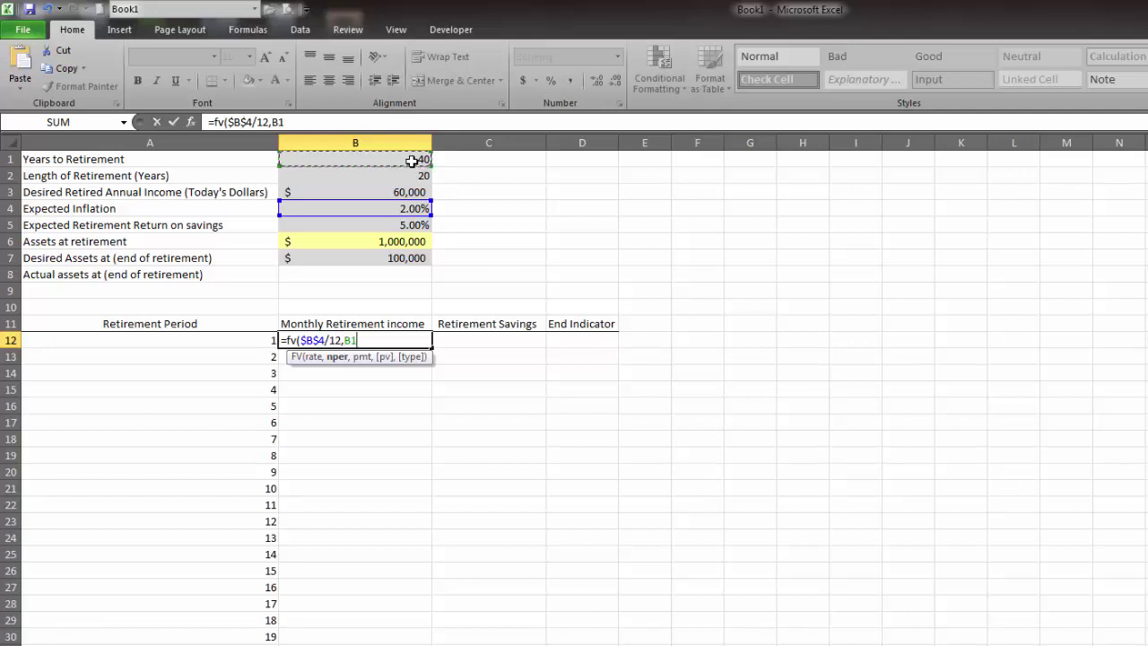
key("F4")
type("*12+")
left_click(248, 342)
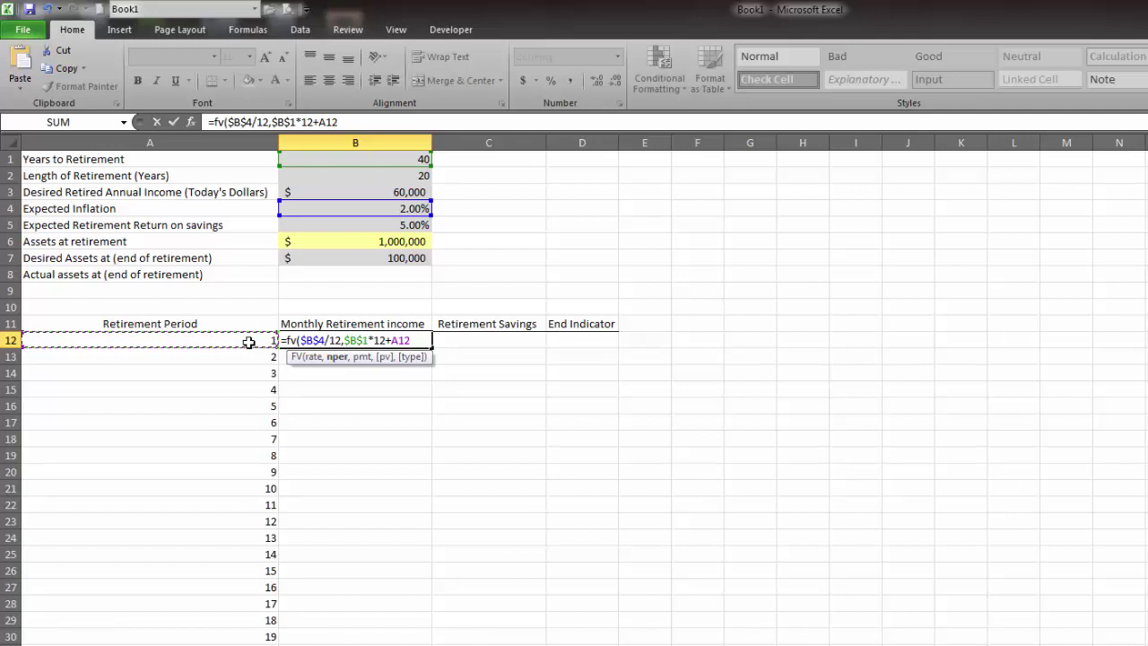
type(",")
type("0")
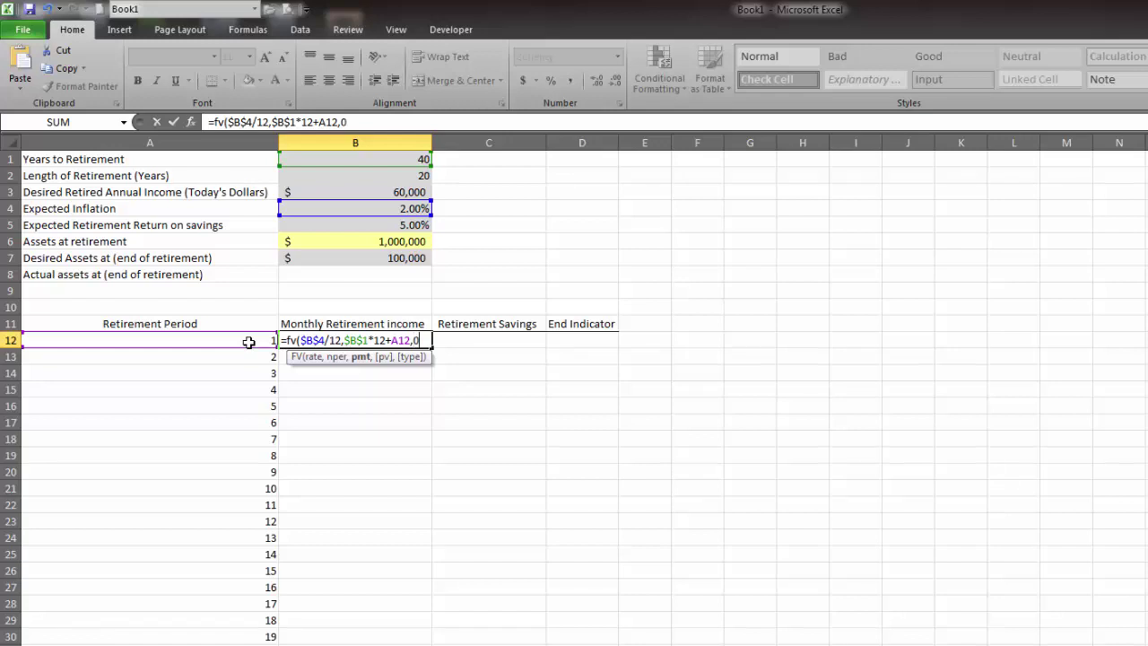
type(",")
left_click(404, 194)
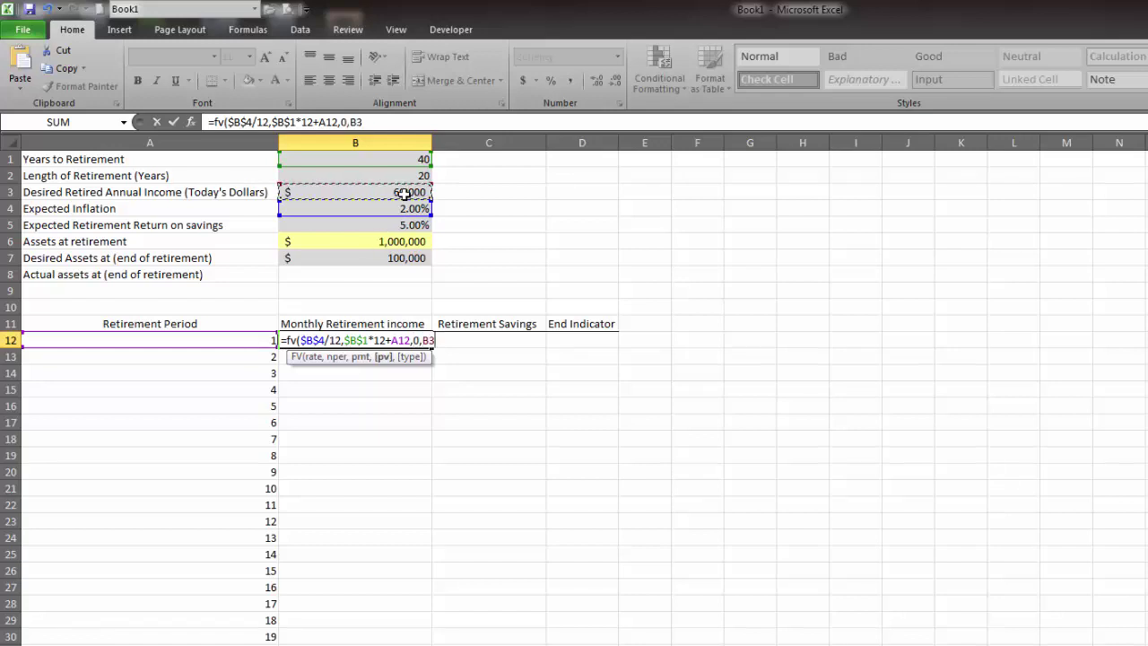
type("/12")
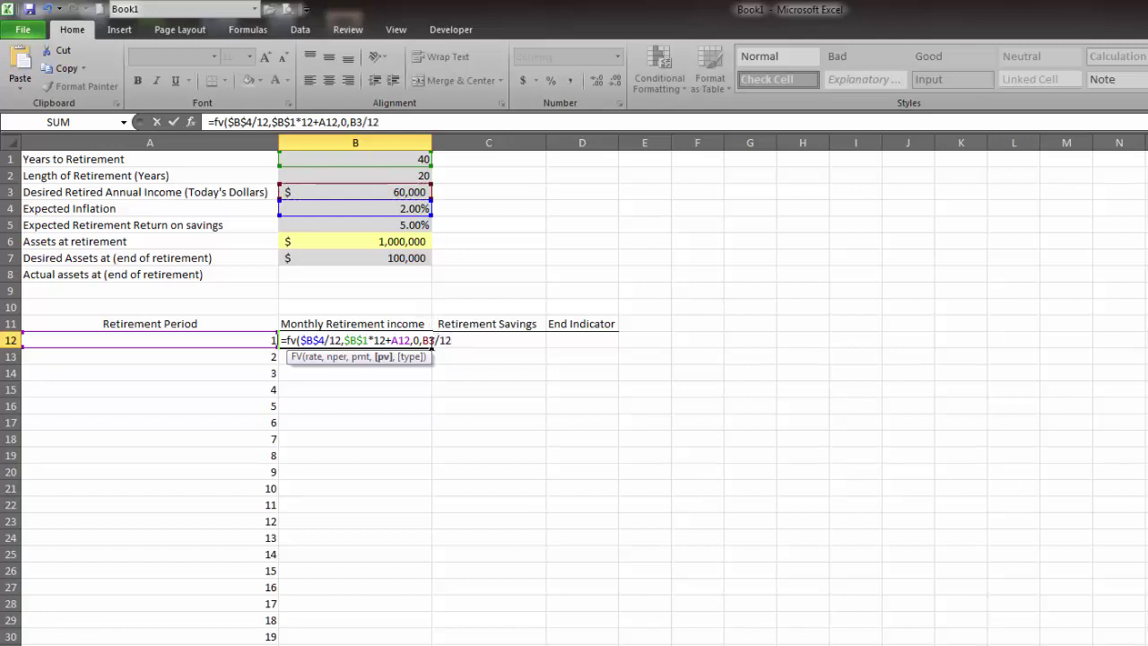
double_click(430, 341)
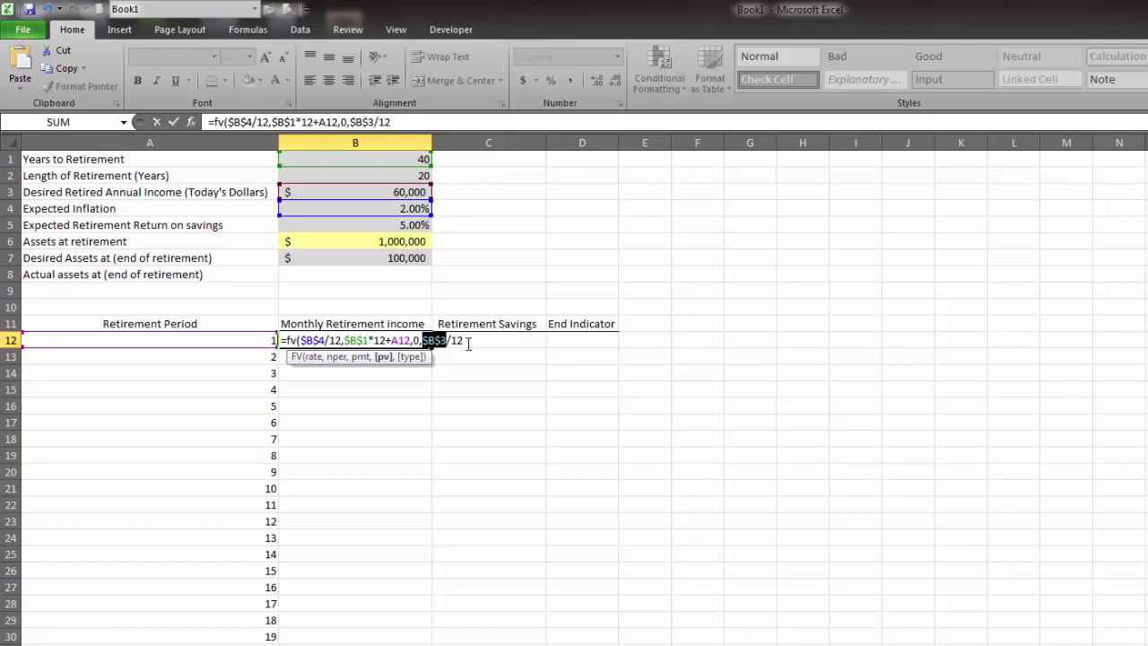
key("F4")
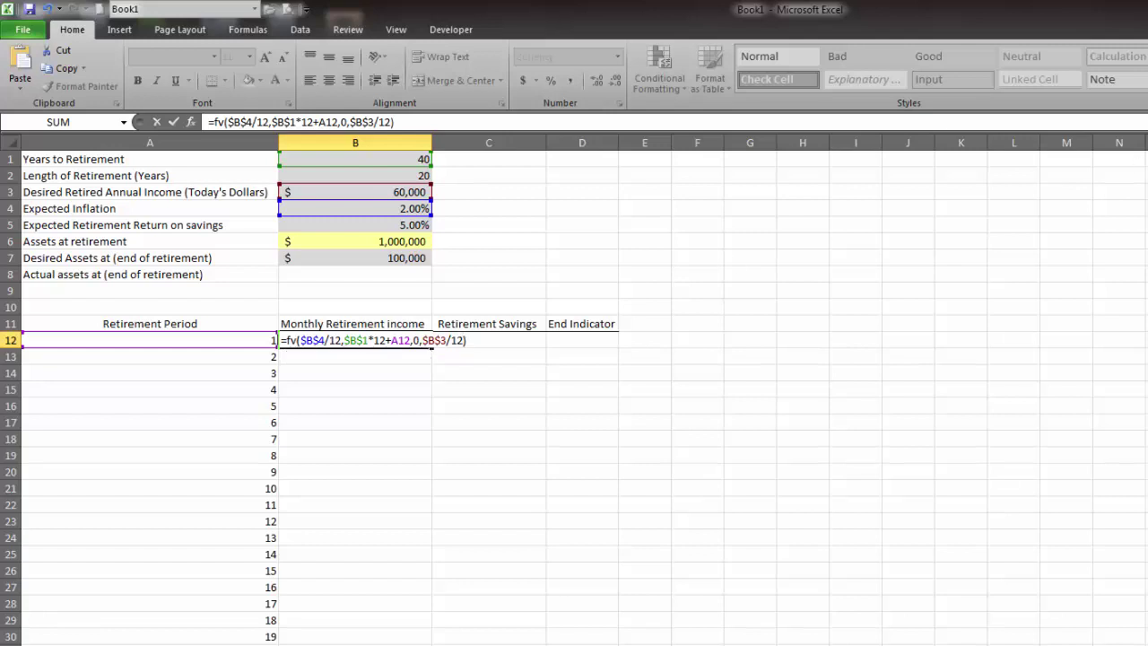
key("Return")
Negate B12's formula to =-FV(...) so the monthly income shows positive.
double_click(451, 343)
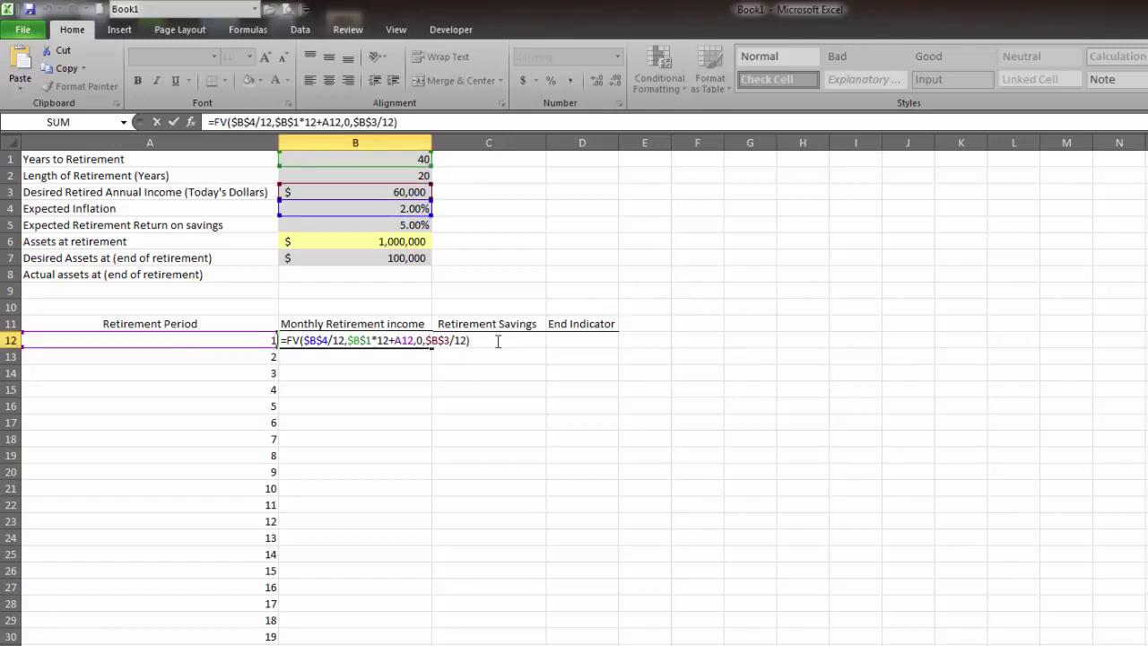
key("Return")
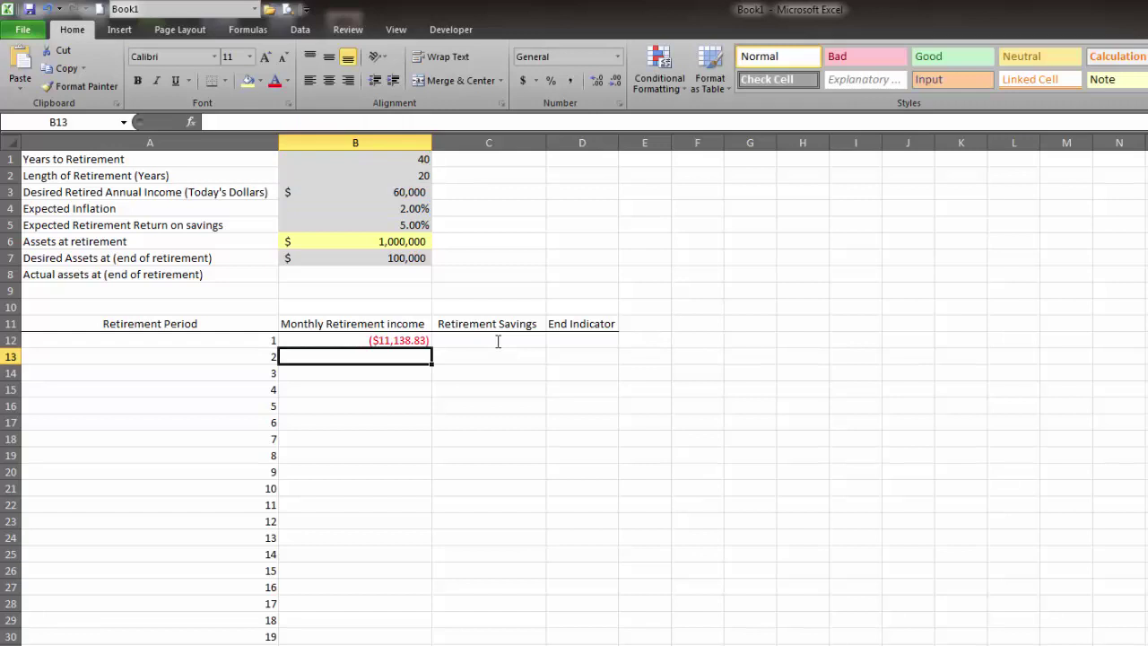
double_click(389, 341)
key("ctrl+Return")
double_click(403, 336)
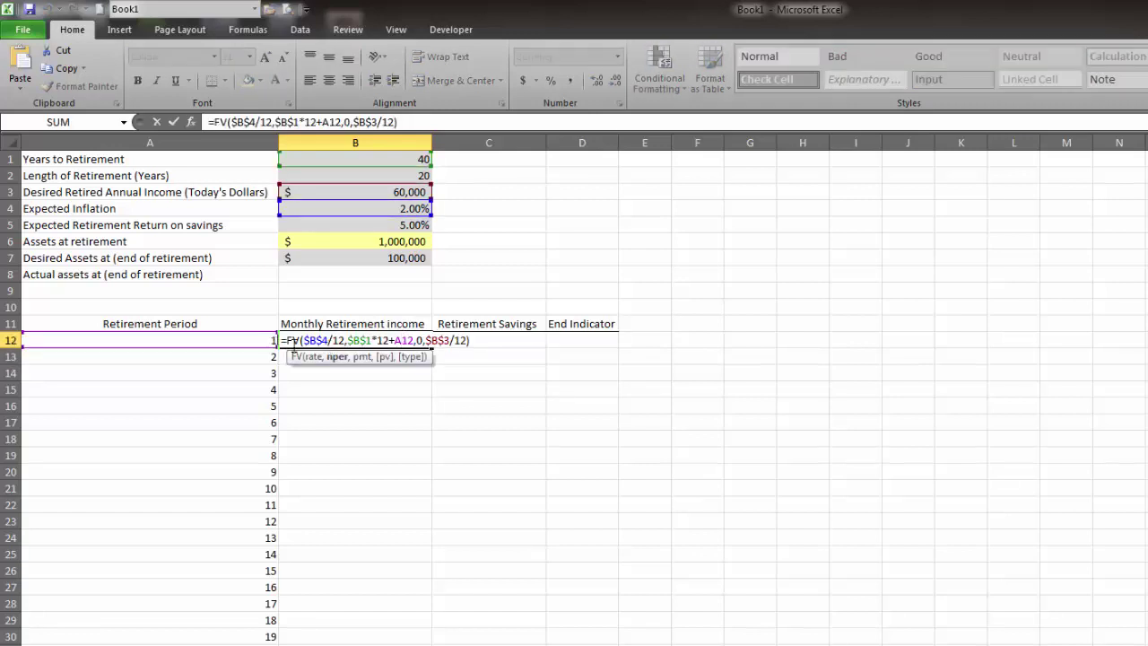
key("Home")
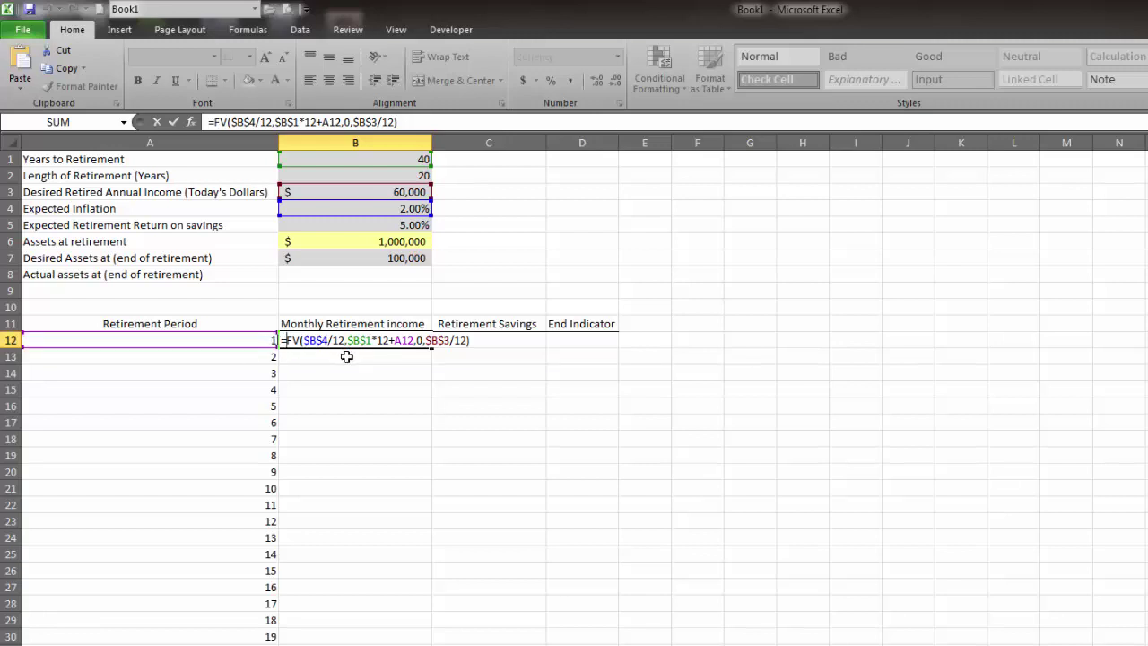
type("-")
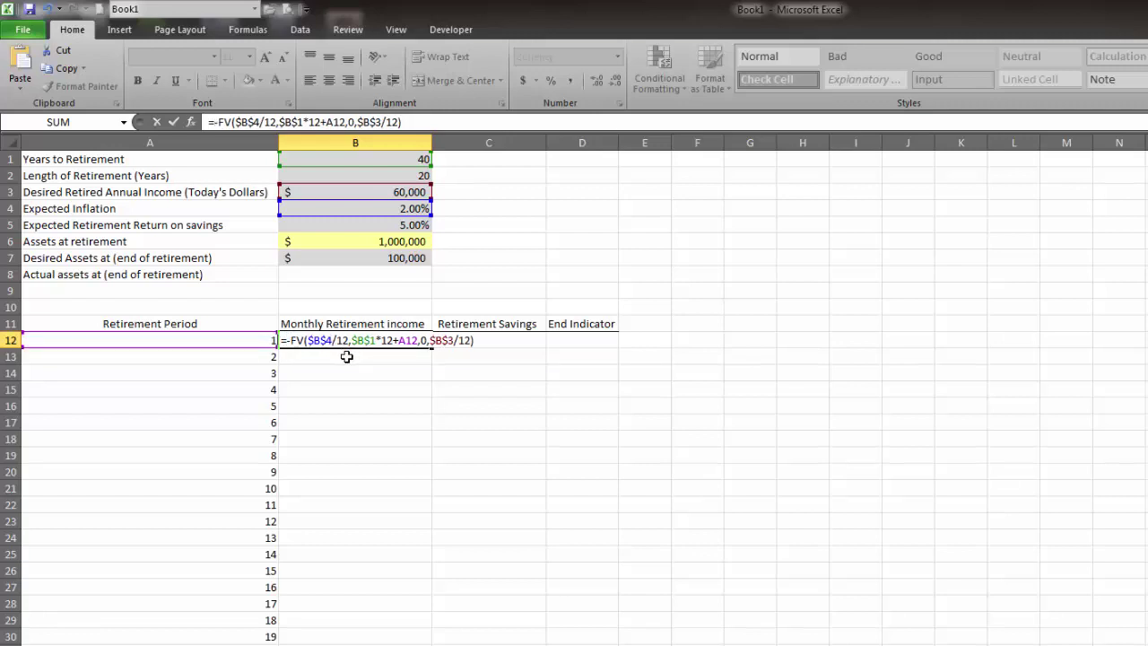
key("Return")
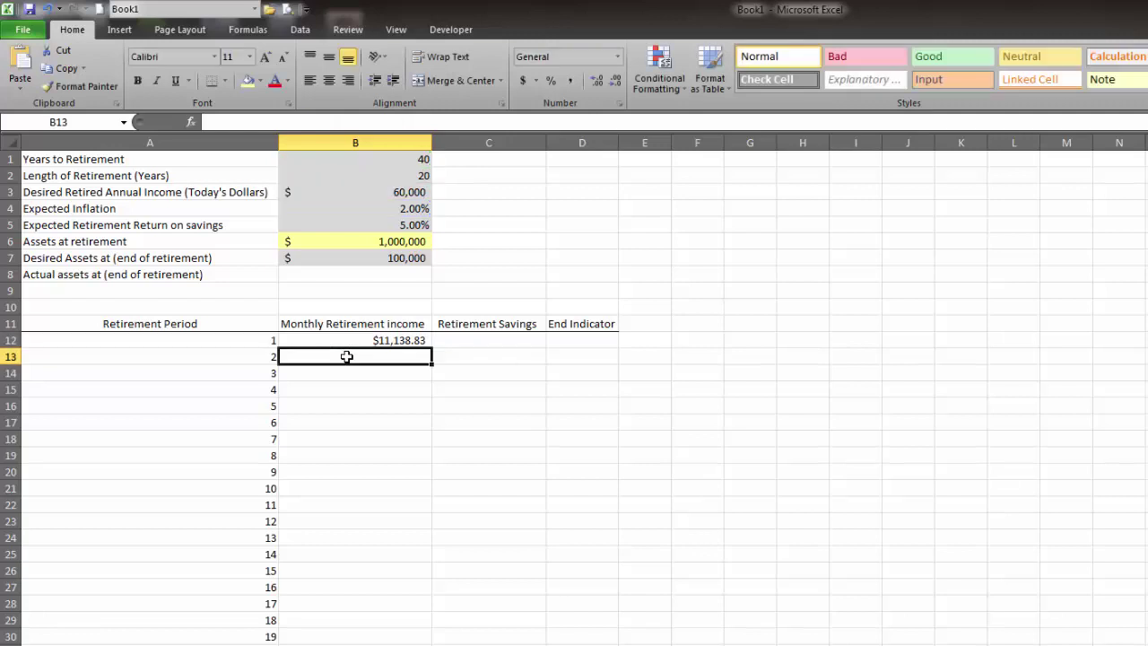
Set Length of Retirement in B2 to 1 year.
left_click(402, 340)
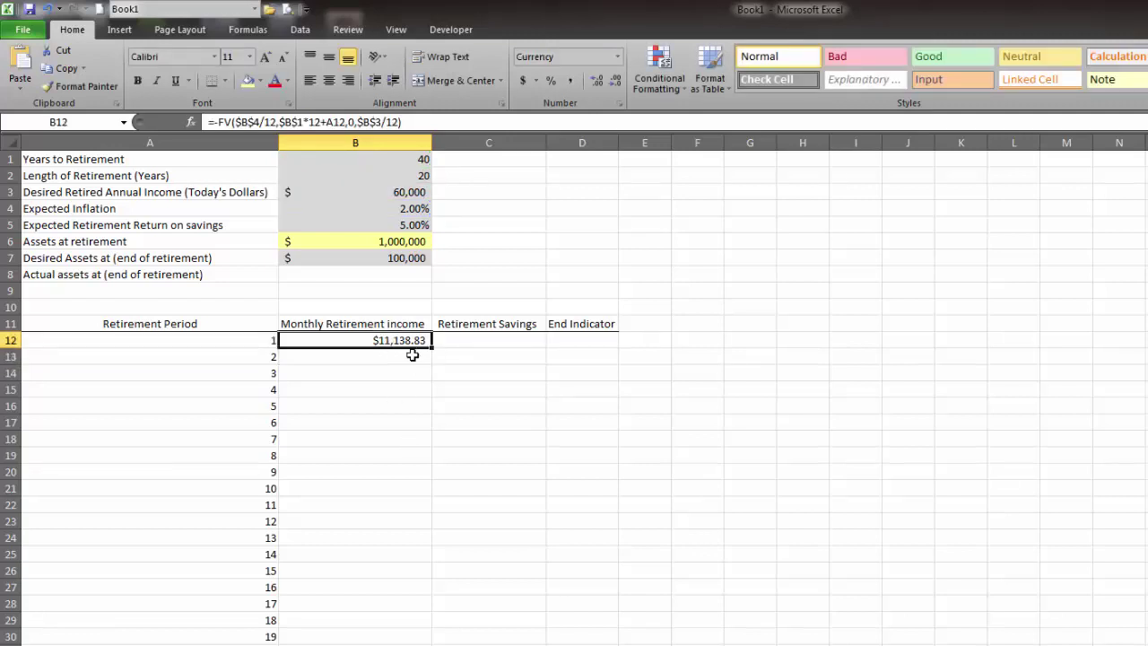
double_click(385, 341)
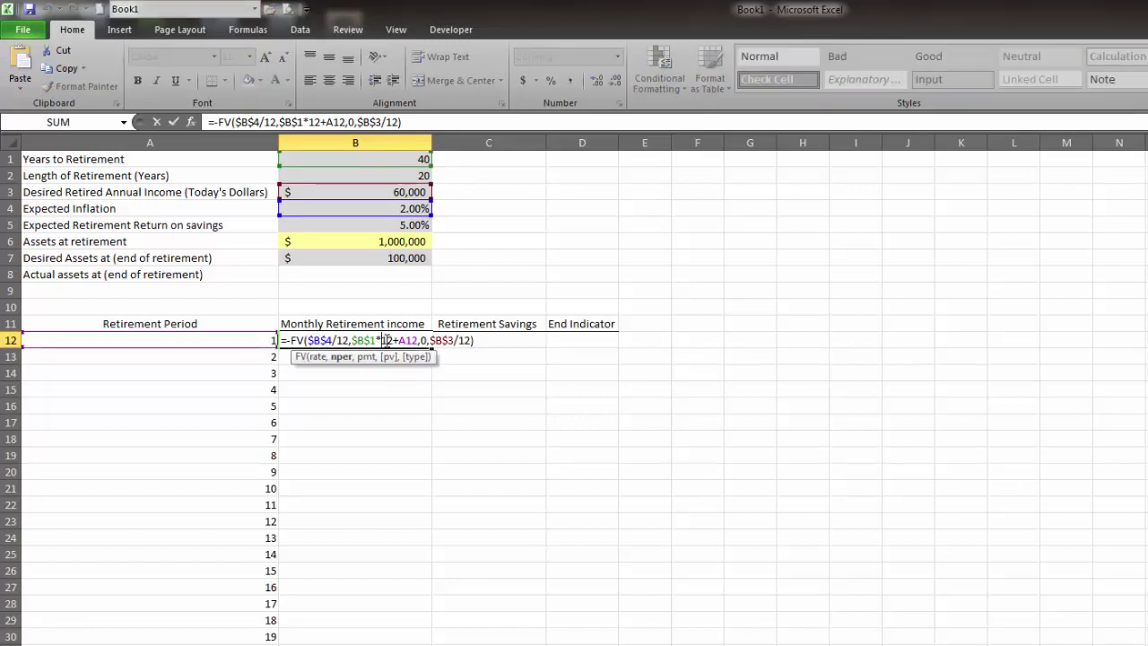
key("Return")
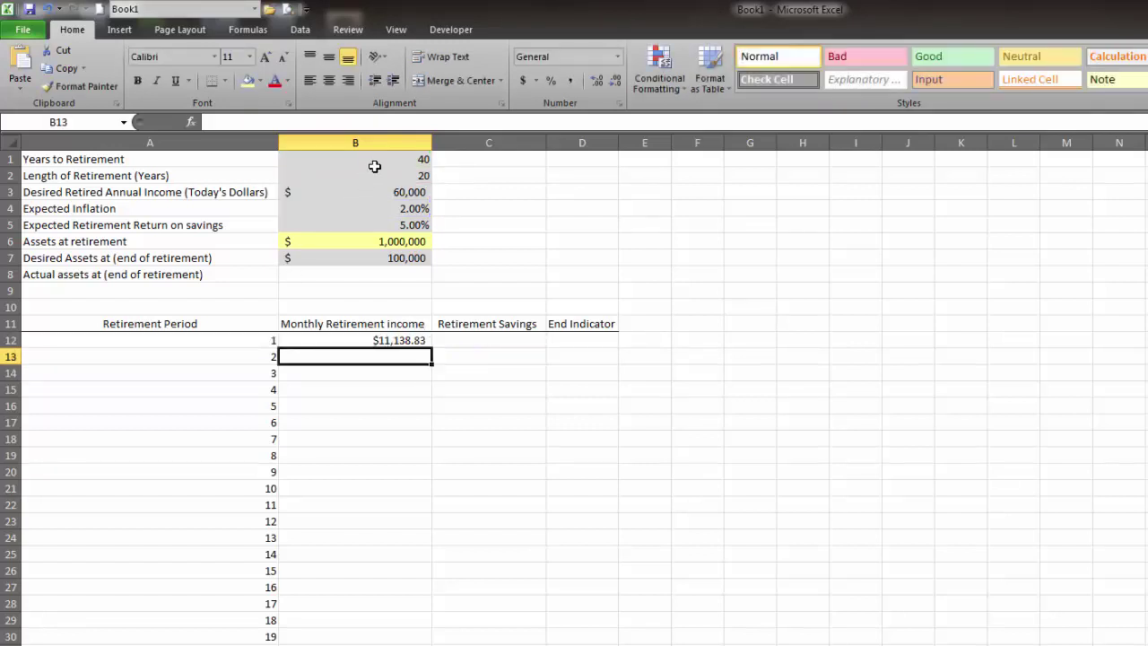
left_click(374, 164)
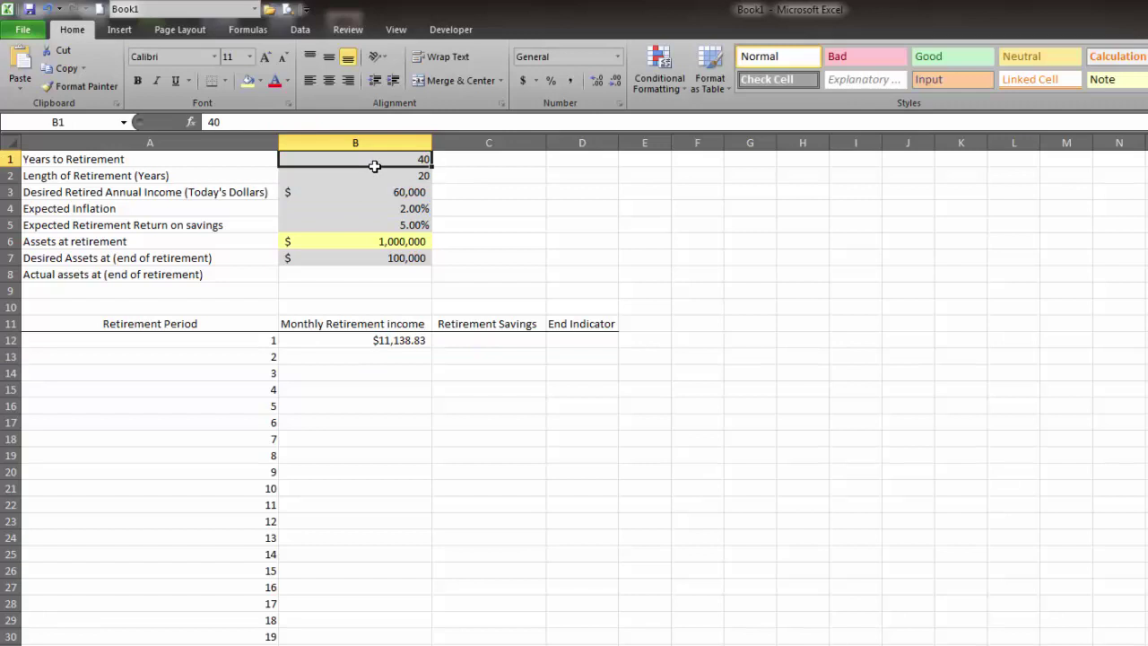
left_click(375, 170)
type("1")
key("Return")
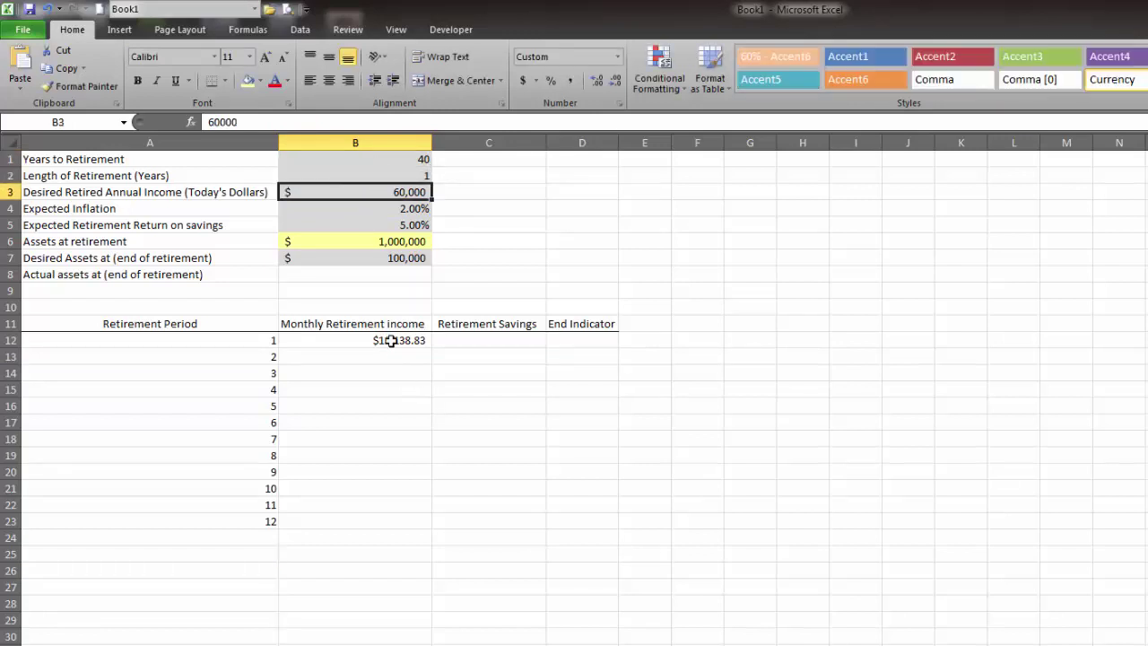
Copy B12's income formula down to B29, showing #VALUE! past period 12.
left_click(391, 341)
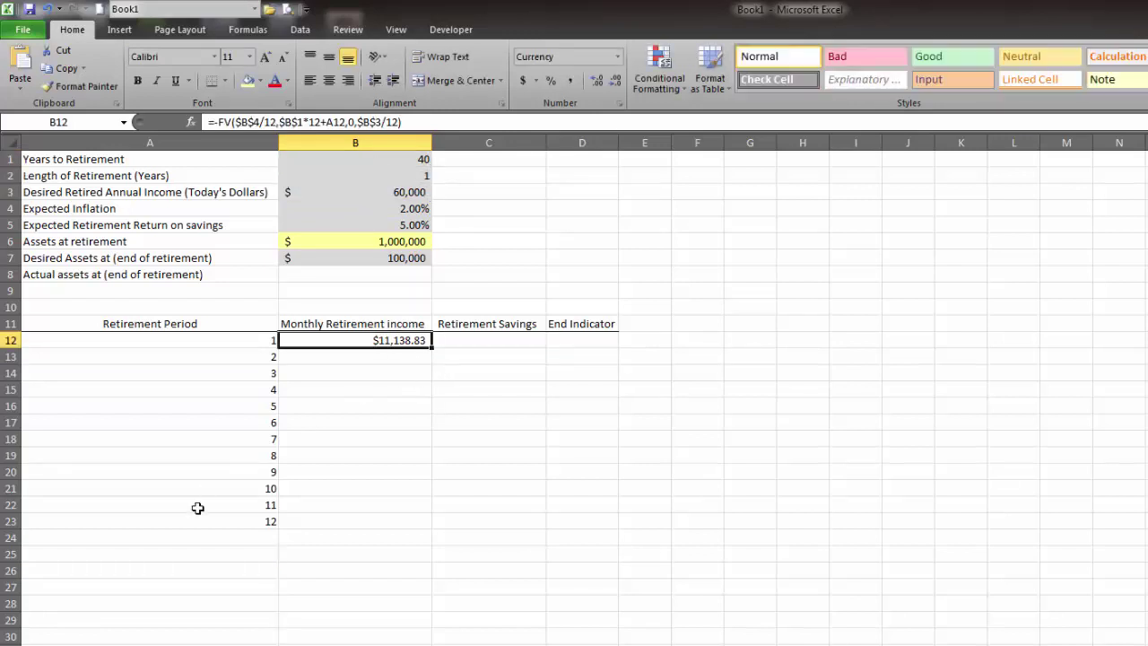
left_click(254, 551)
left_click(409, 341)
left_click_drag(430, 348, 440, 623)
left_click(351, 542)
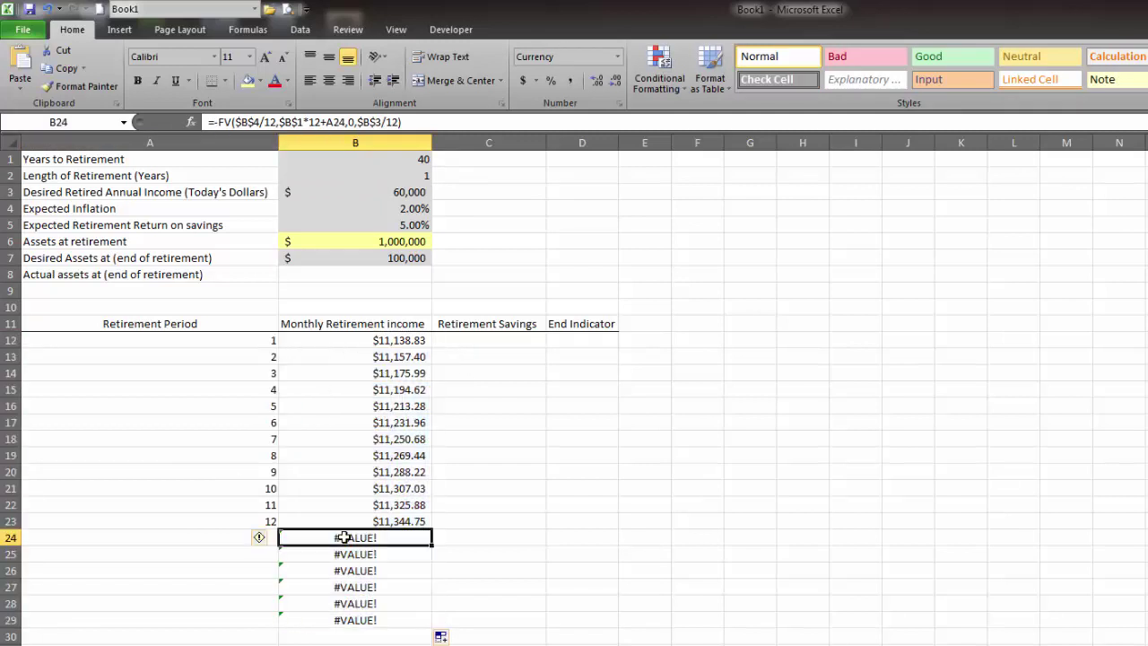
double_click(341, 339)
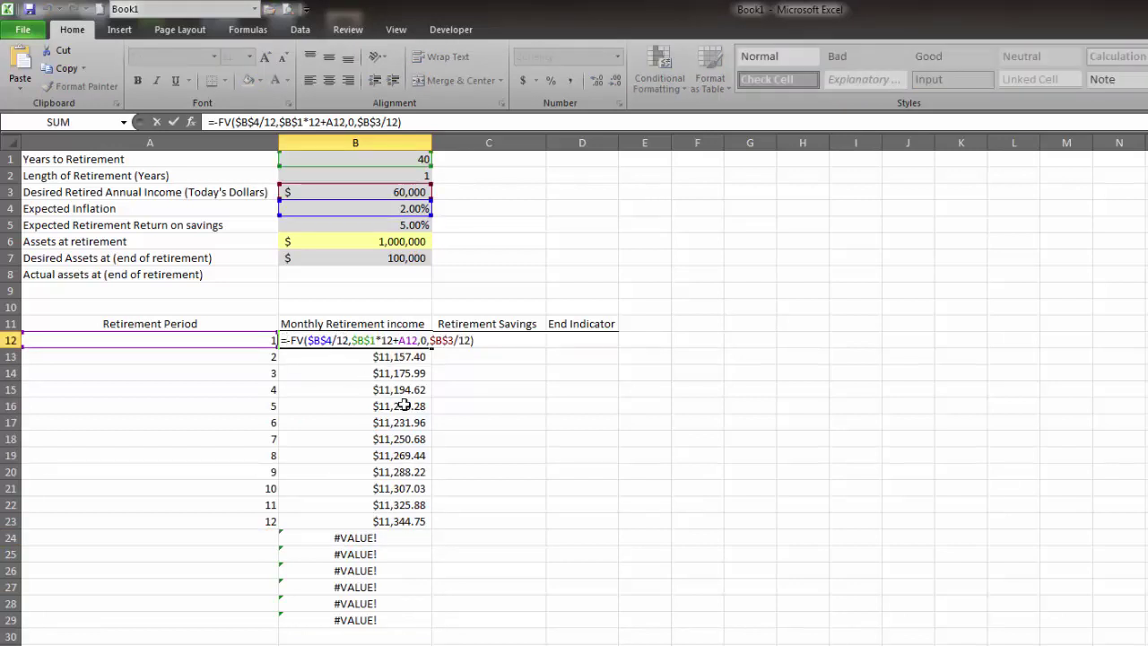
Wrap B12 as =IFERROR(-FV(...),"") and refill it down to B29.
type("iferror(")
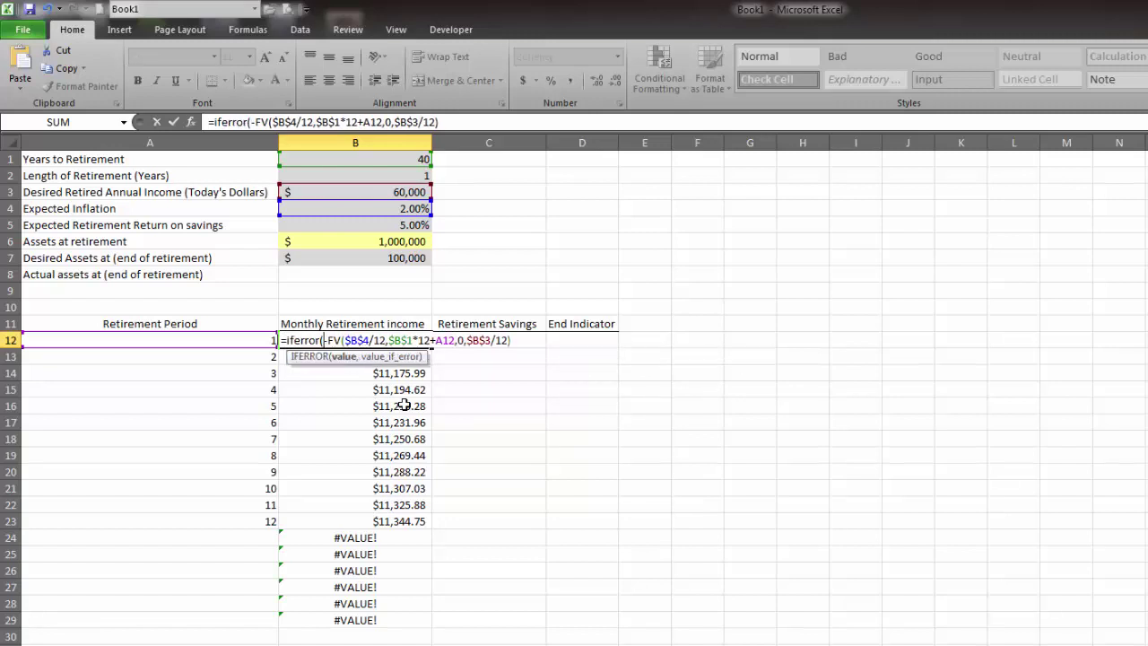
left_click(517, 341)
type(",\"\"")
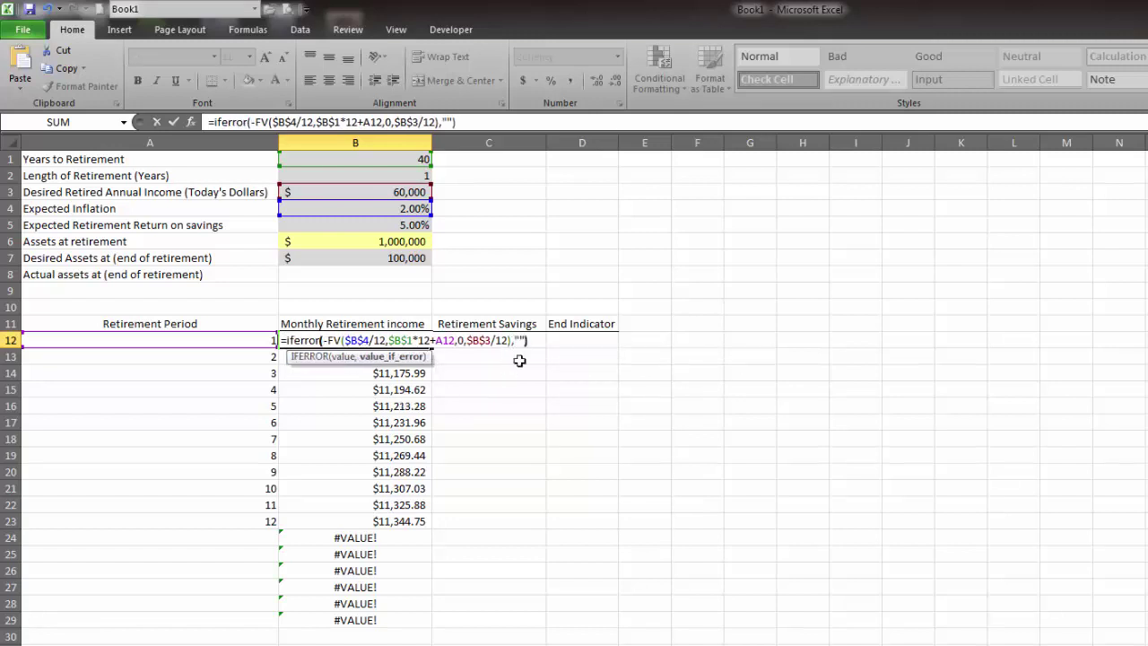
type(")")
key("Return")
left_click(401, 341)
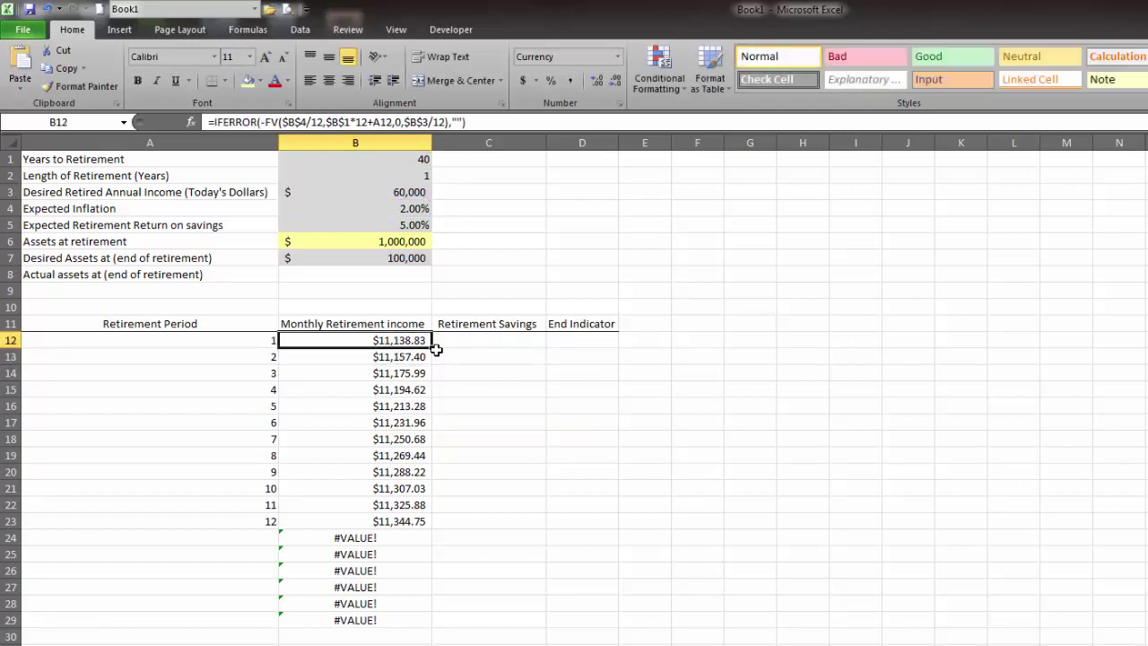
double_click(436, 349)
left_click(422, 620)
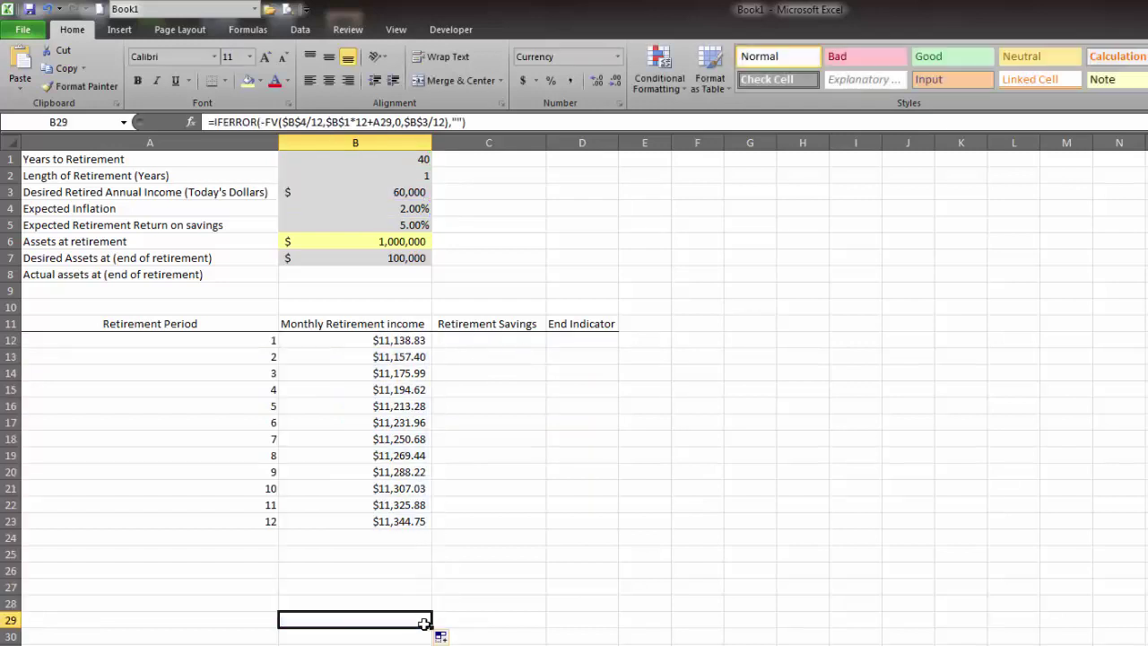
left_click(355, 427)
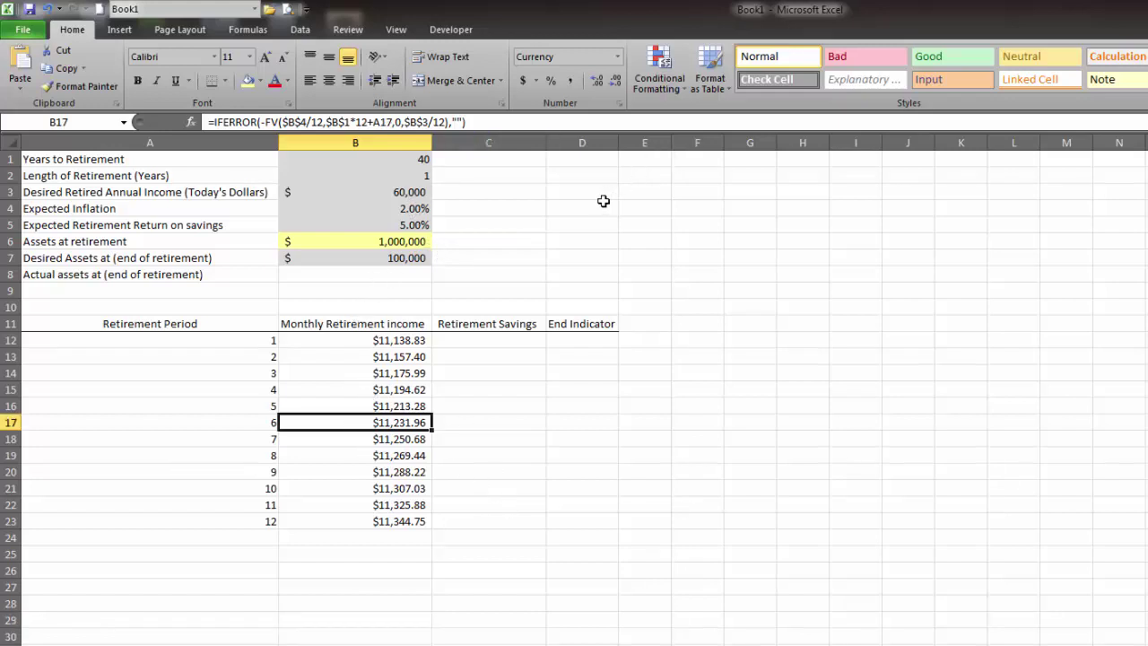
Format the Monthly Retirement income values from B12 downward as whole dollars.
left_click(398, 342)
key("ctrl+shift+Down")
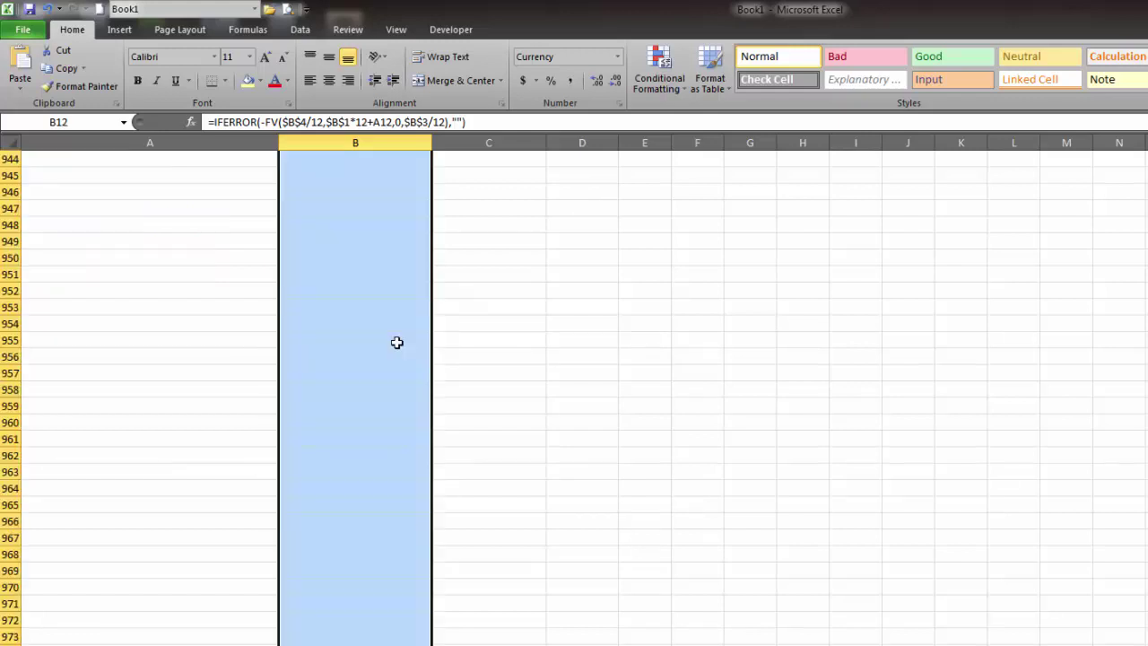
scroll(397, 342, "up", 11)
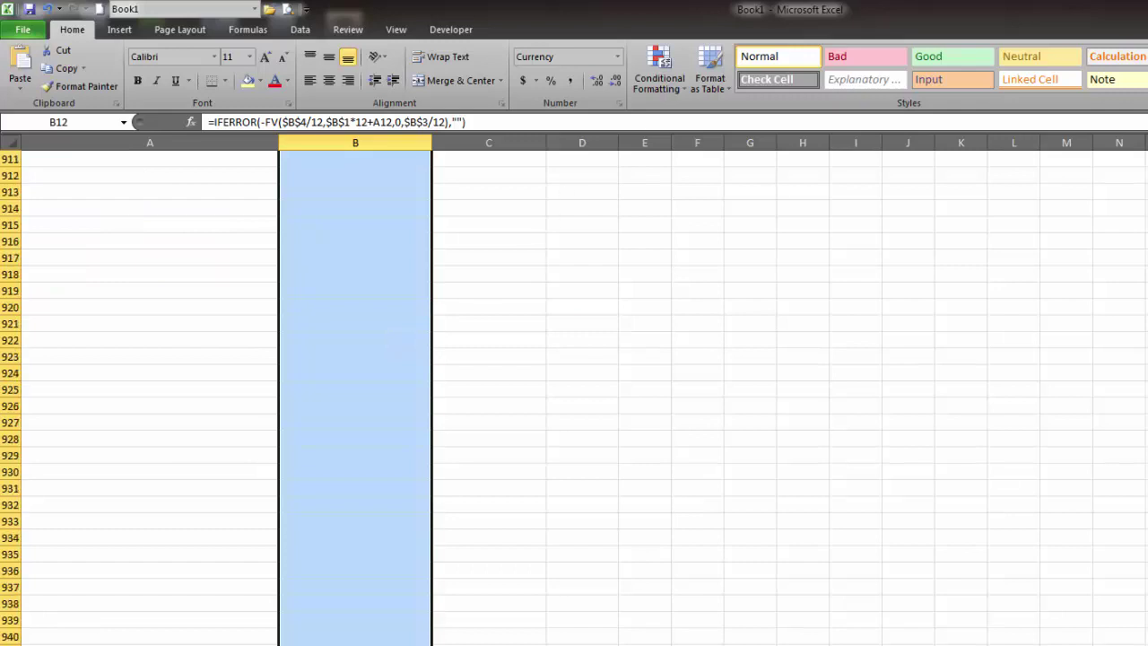
scroll(759, 435, "up", 20)
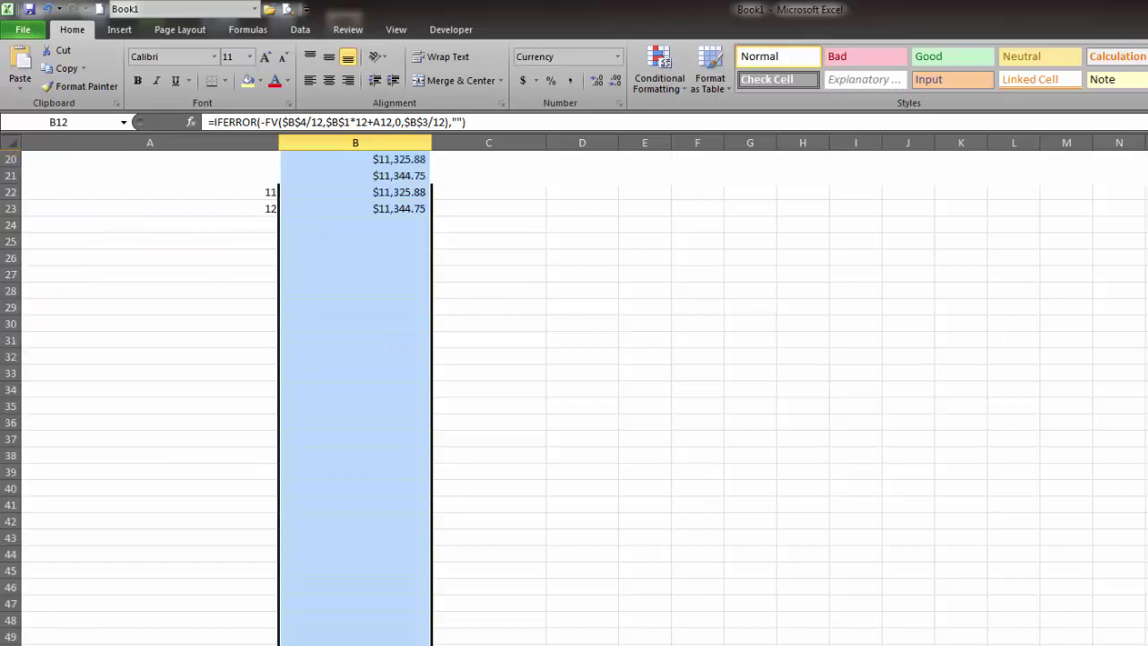
left_click(617, 81)
left_click(618, 81)
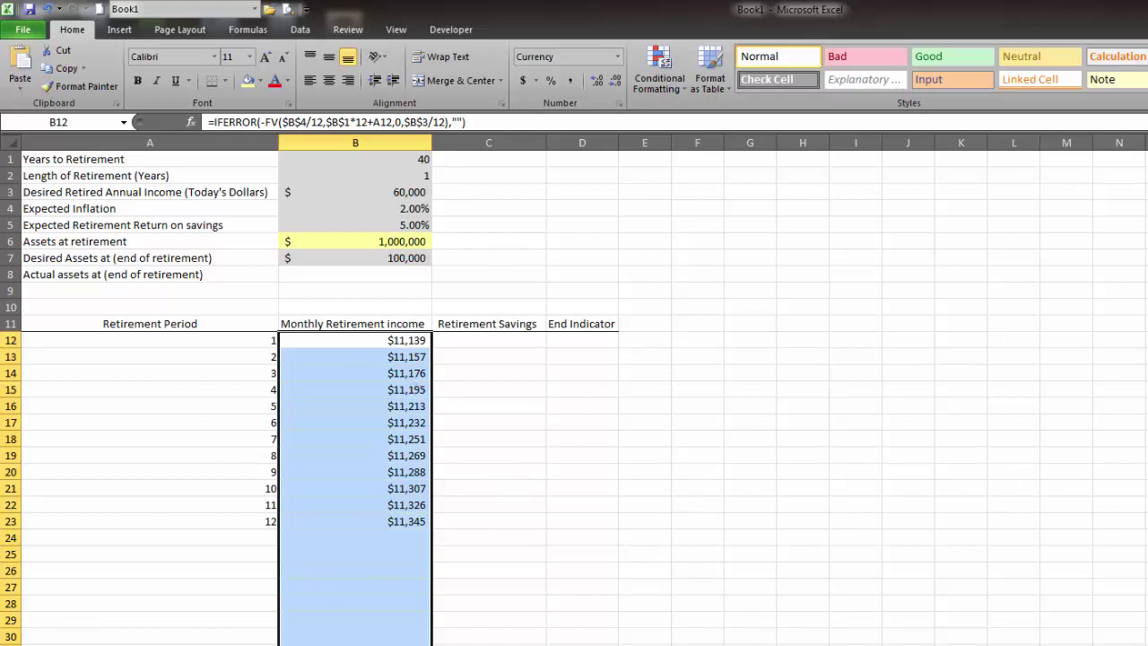
Set Length of Retirement in B2 back to 20 years.
left_click(404, 175)
type("20")
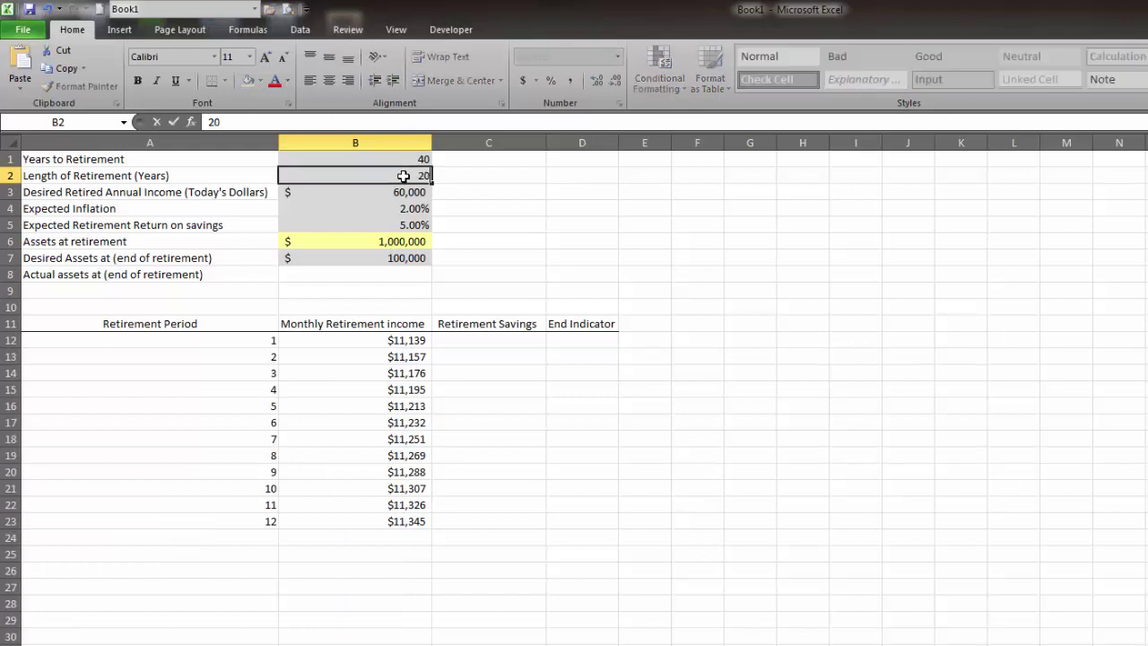
key("Return")
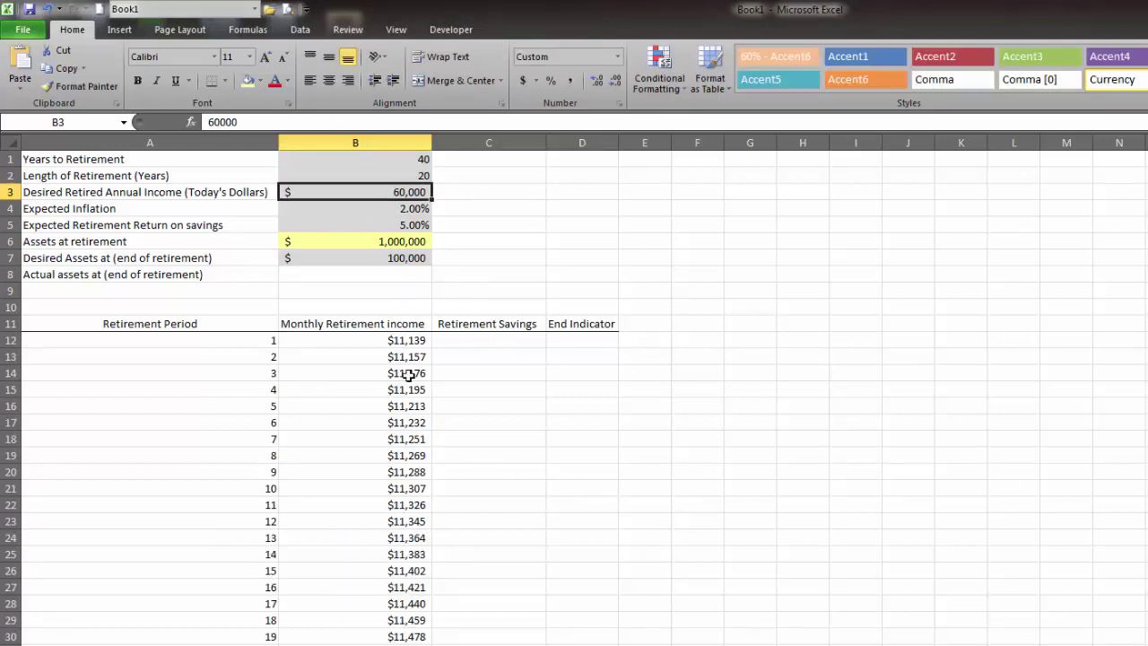
Enter =(B6-B12)*(1+B5/12) in C12 as the first month's retirement savings.
left_click(496, 338)
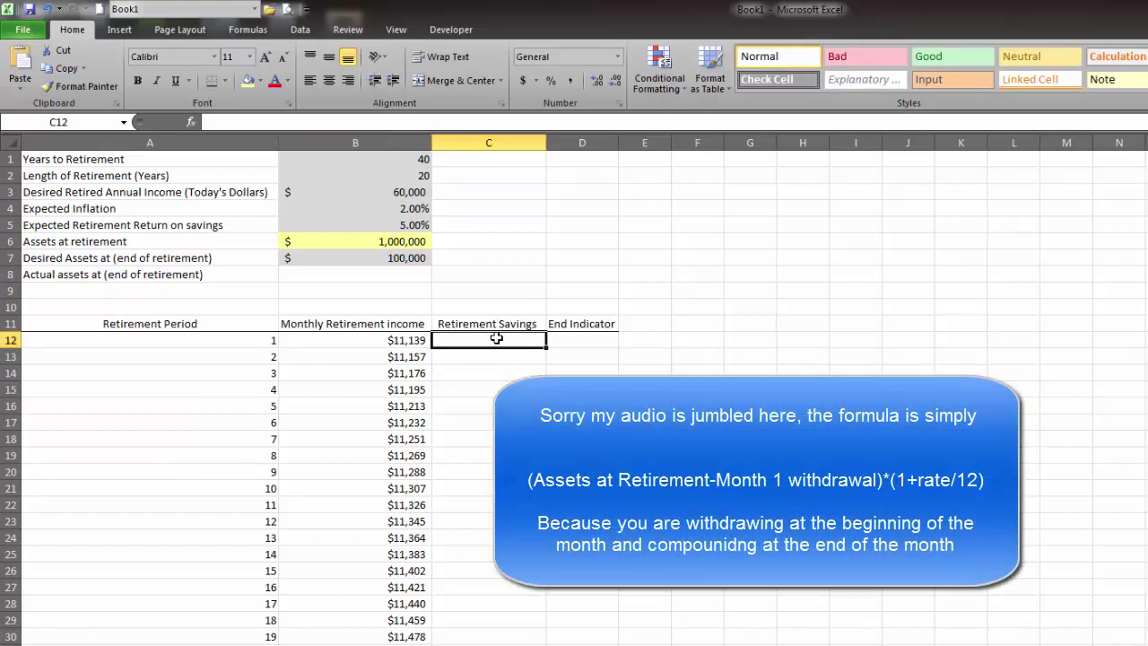
type("=")
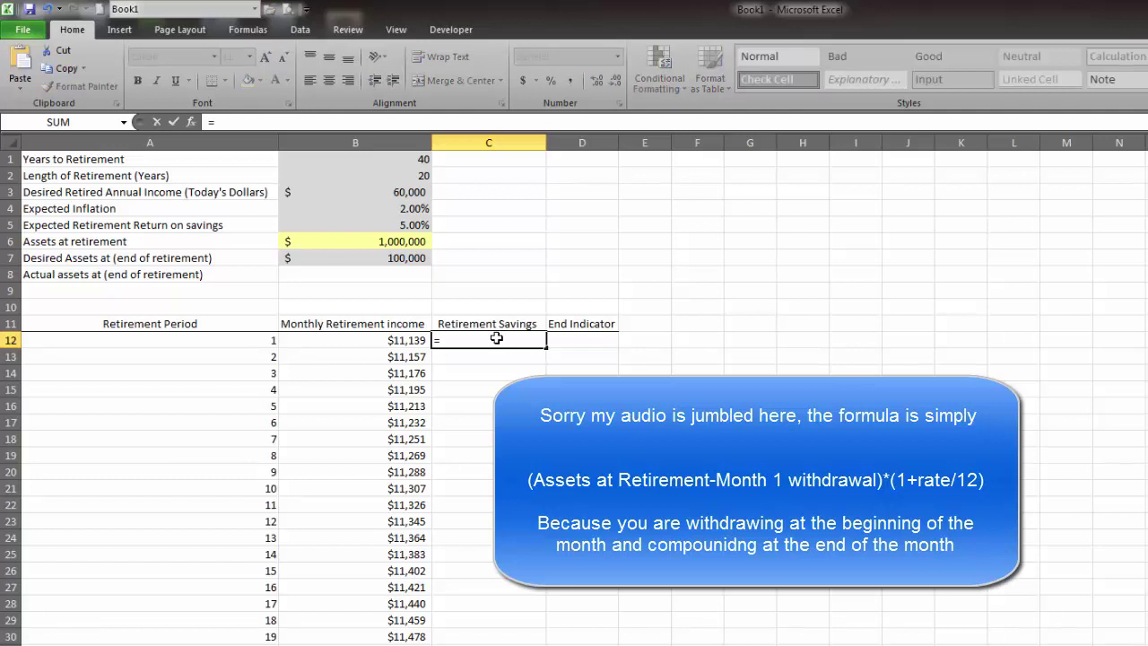
left_click(368, 242)
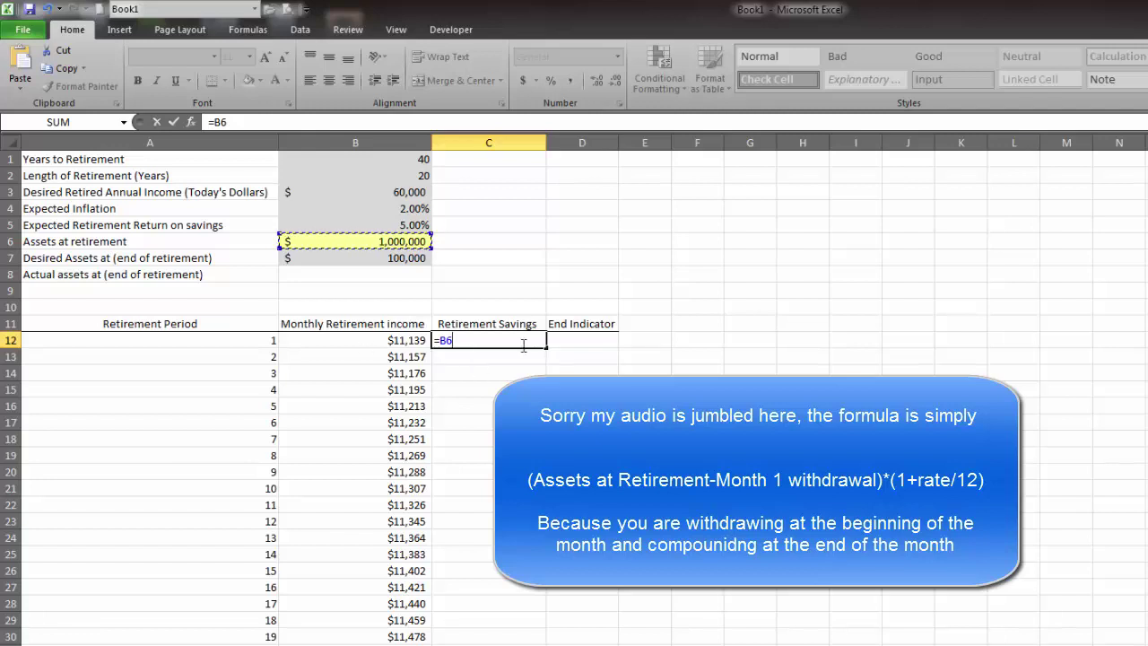
type("-")
left_click(395, 341)
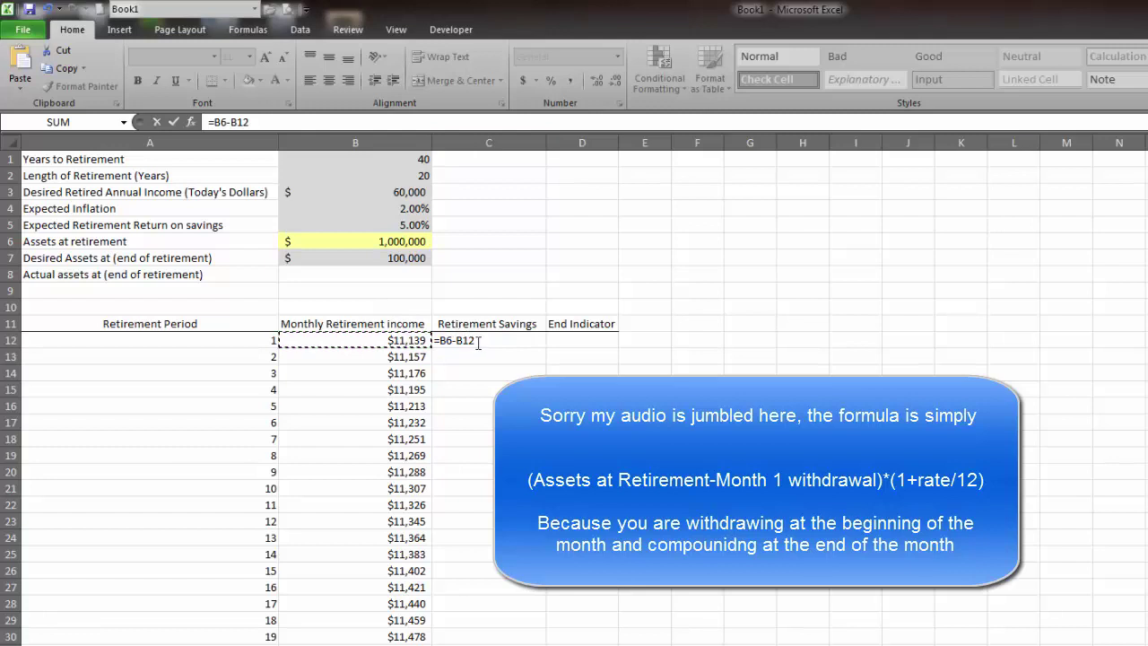
left_click(436, 340)
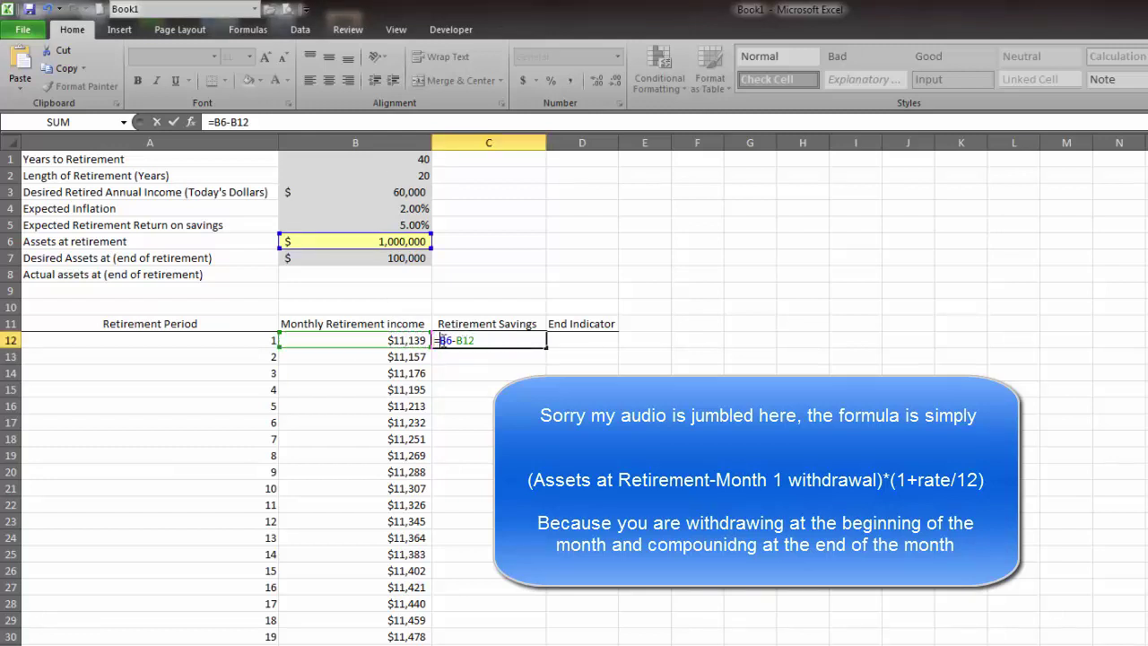
type("(")
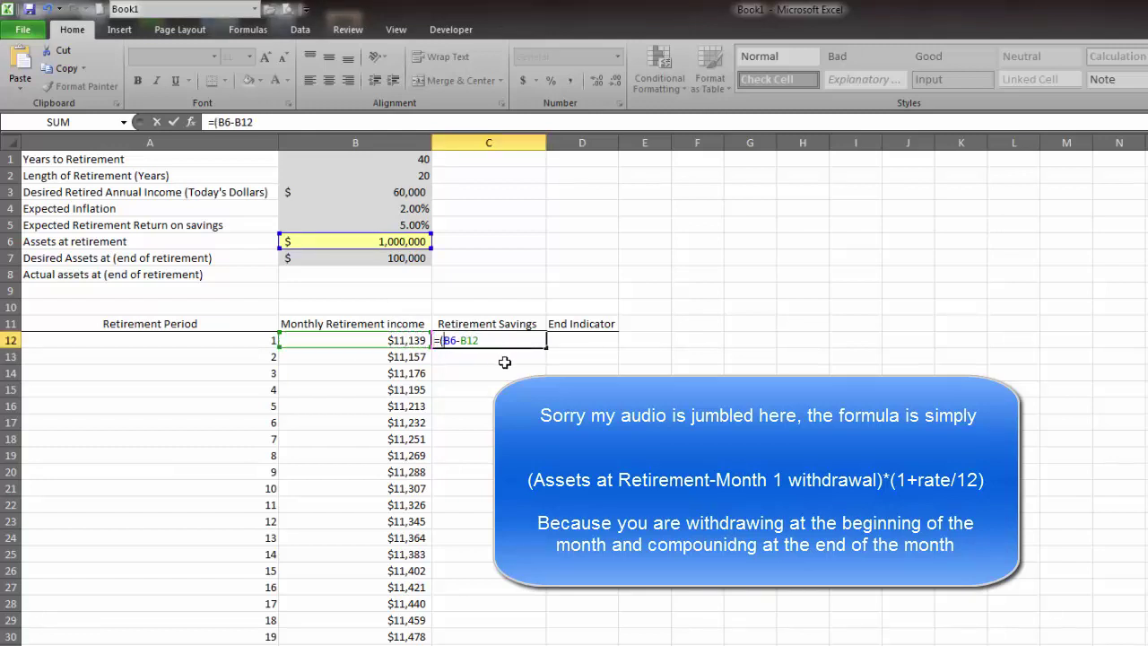
left_click(505, 340)
type(")*(1+")
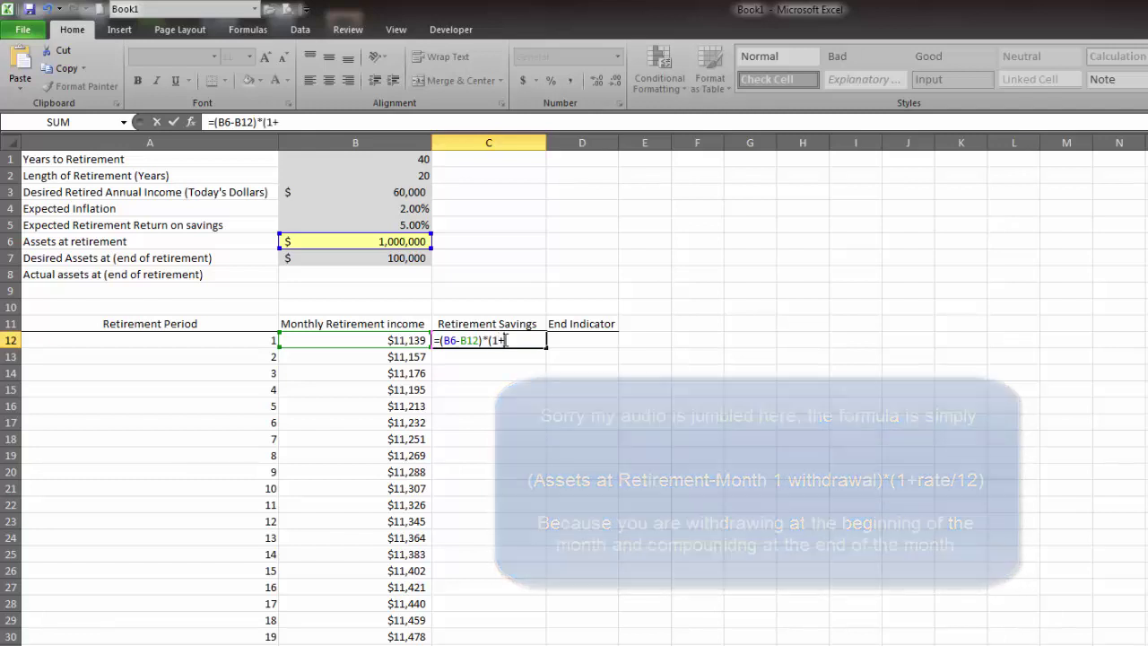
left_click(398, 221)
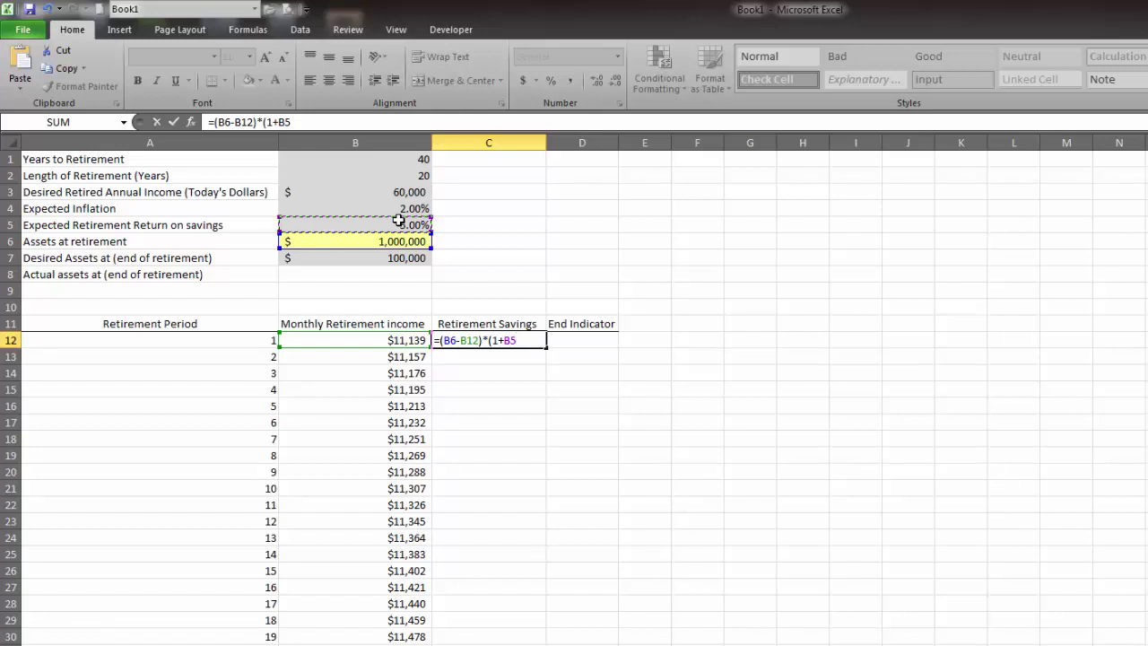
type("/12")
key("Return")
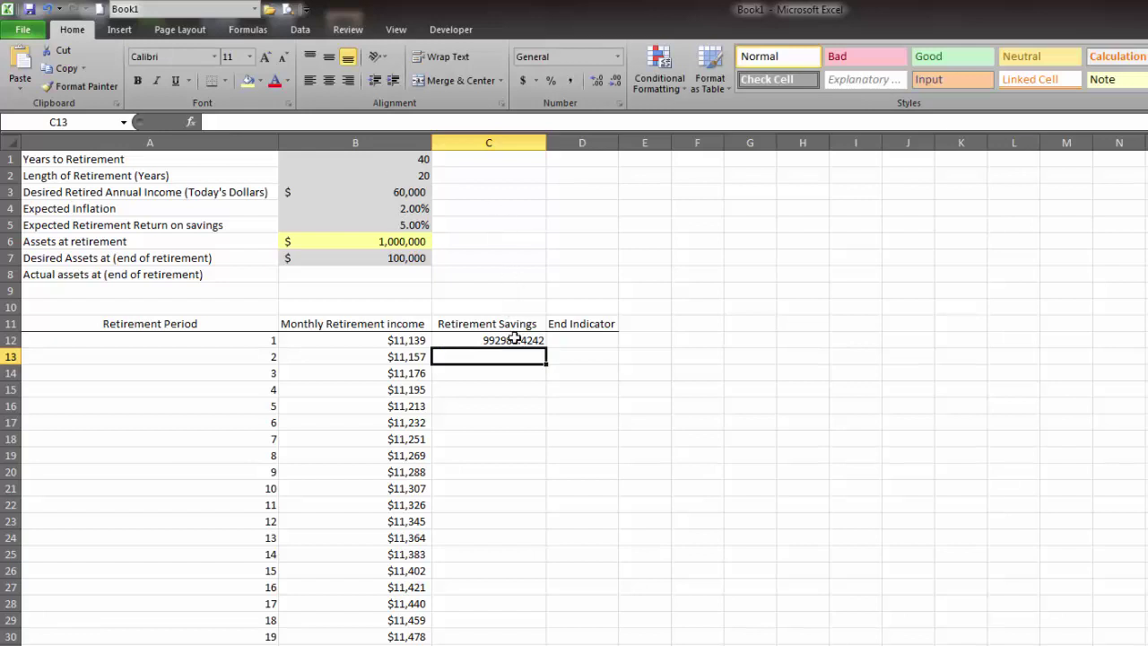
left_click(514, 338)
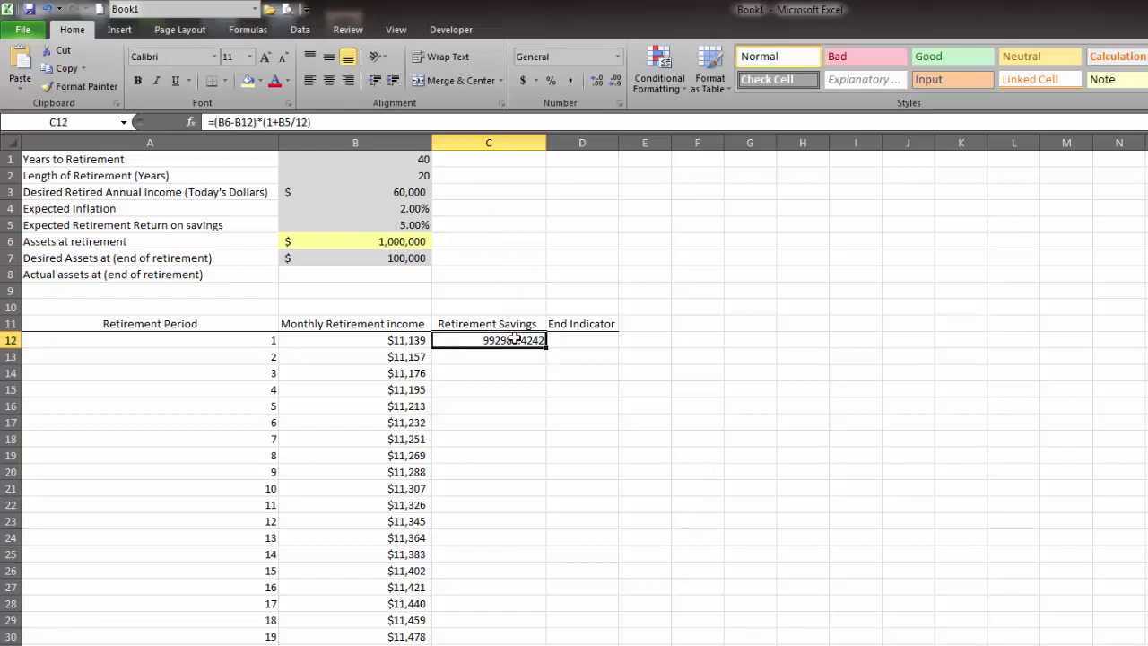
Format the Retirement Savings column as Accounting currency with no decimal places.
left_click(498, 143)
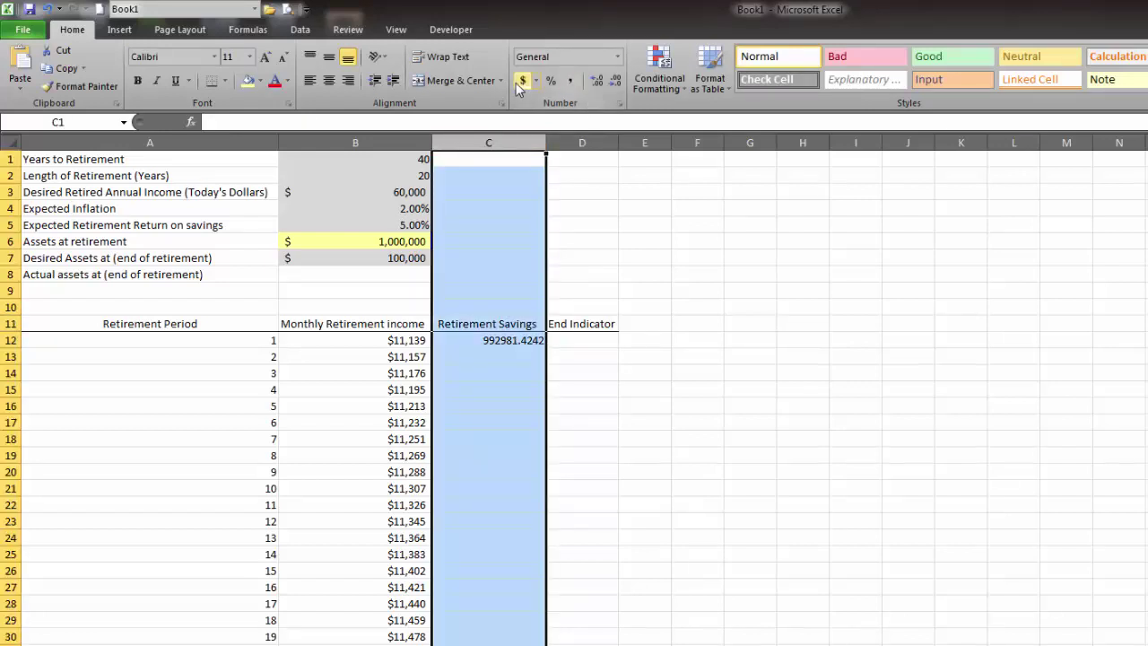
left_click(518, 82)
left_click(613, 82)
left_click(613, 83)
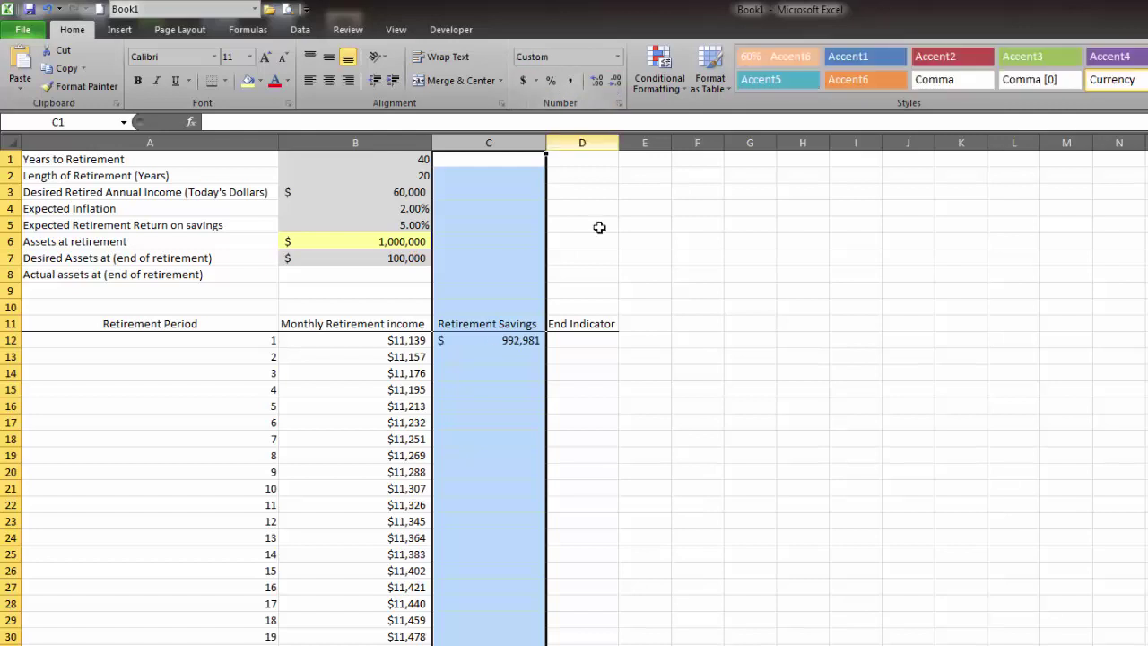
left_click(524, 359)
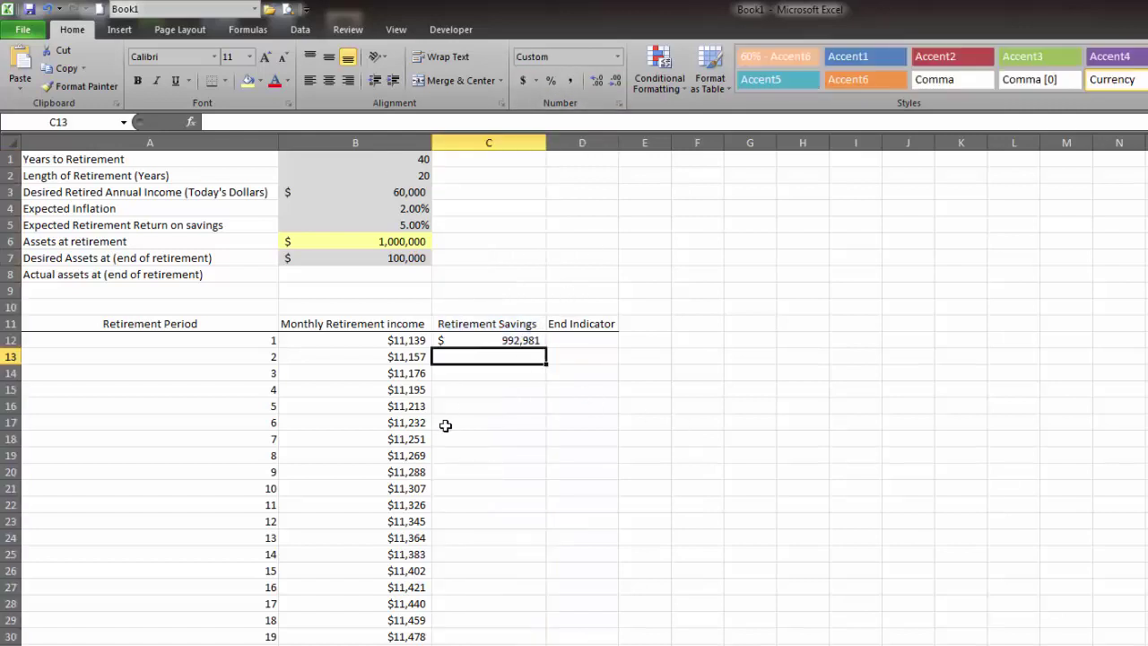
left_click(395, 357)
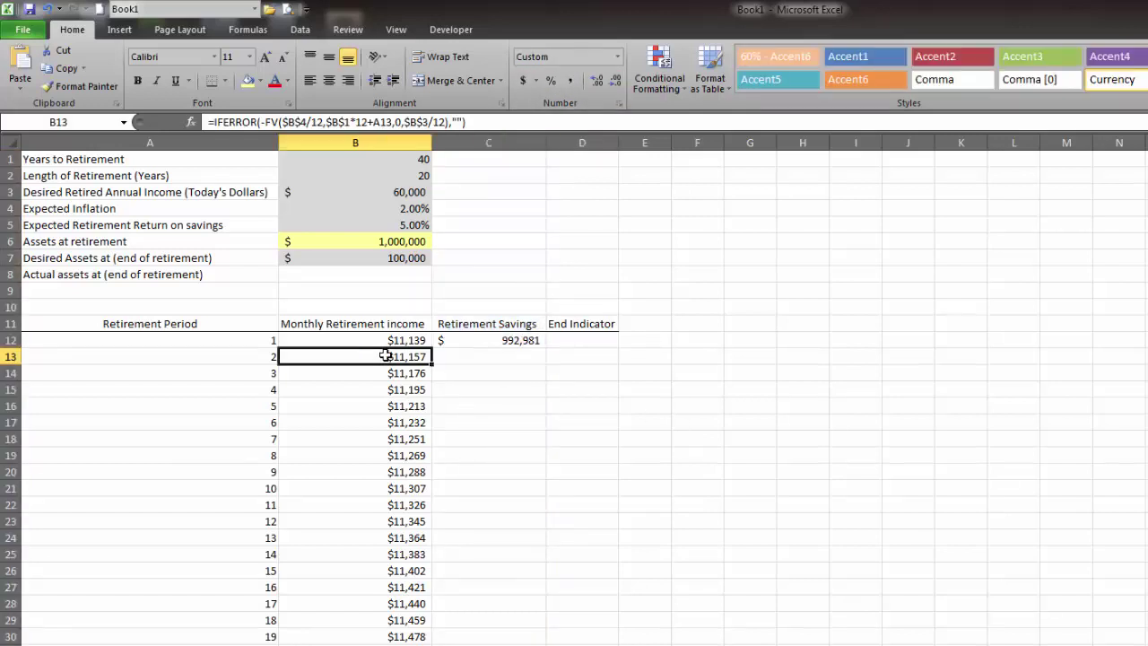
left_click(523, 355)
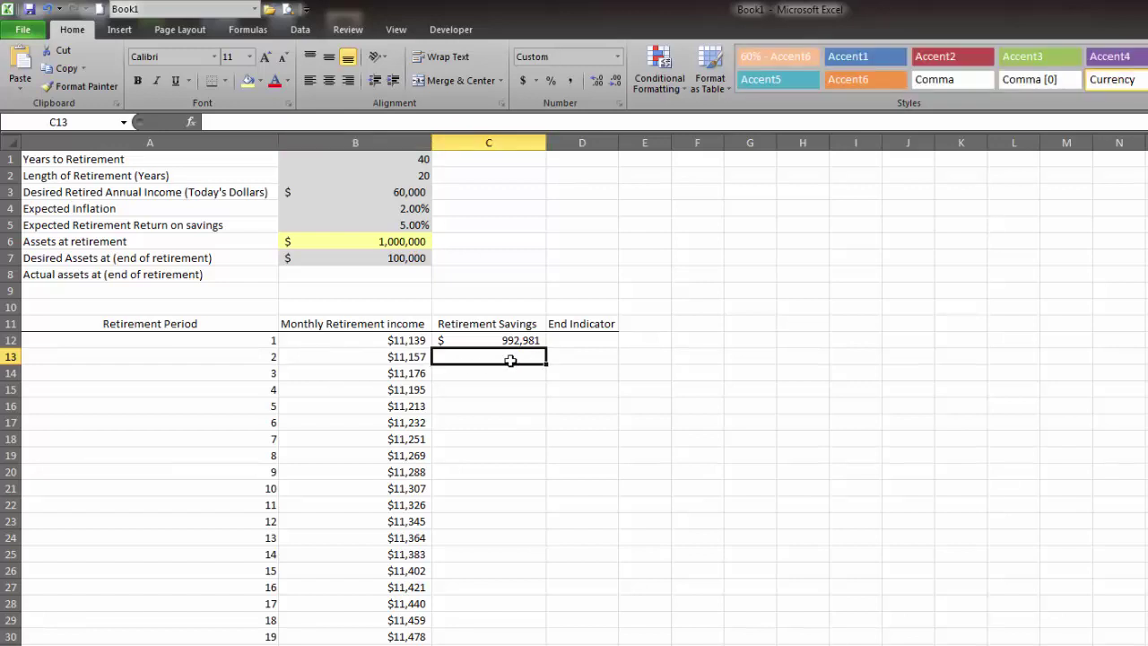
Enter =(C12-B13)*(1+$B$5/12) in C13, with B5 locked as absolute.
type("=")
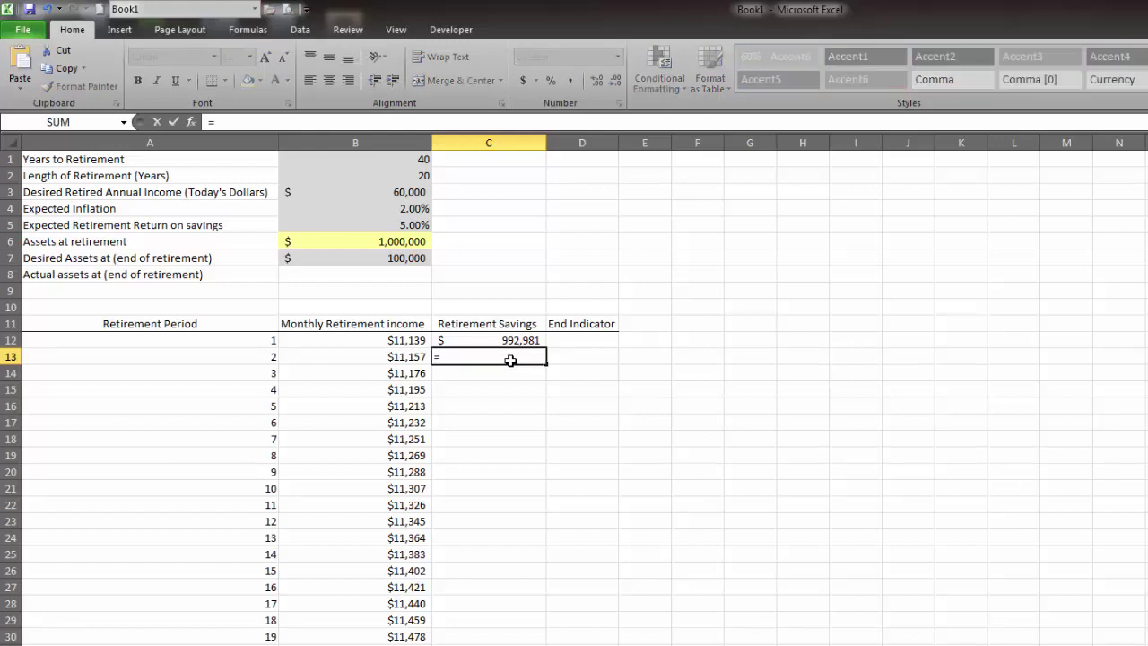
type("9")
key("BackSpace")
type("(")
left_click(508, 337)
type("-")
left_click(399, 357)
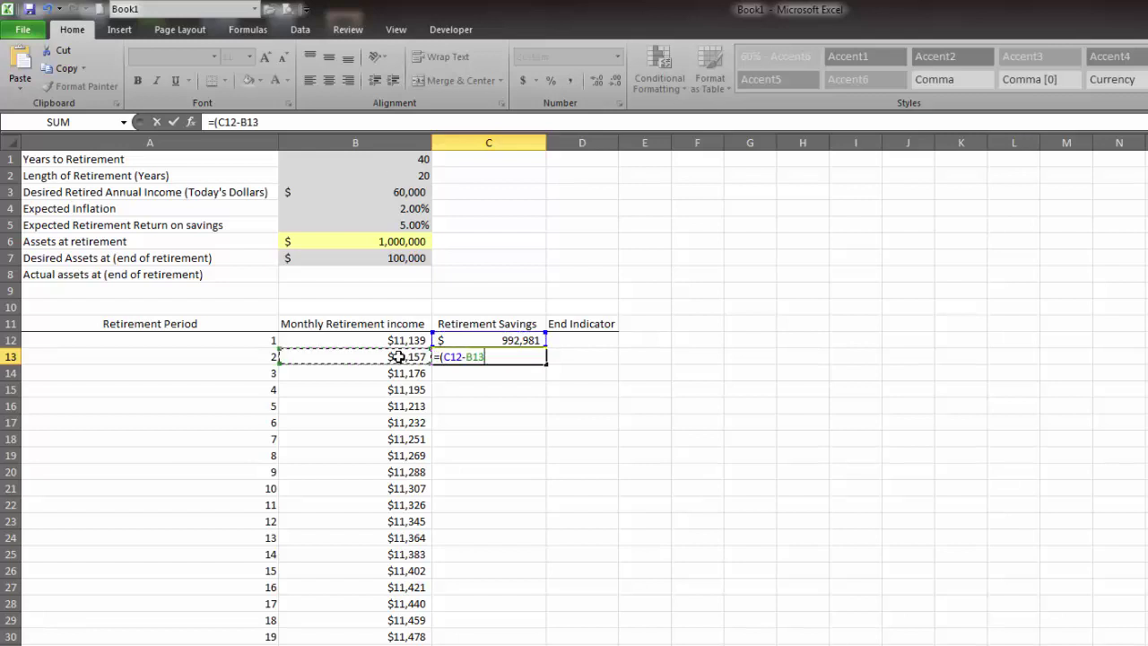
type(")")
key("BackSpace")
type("*(1+")
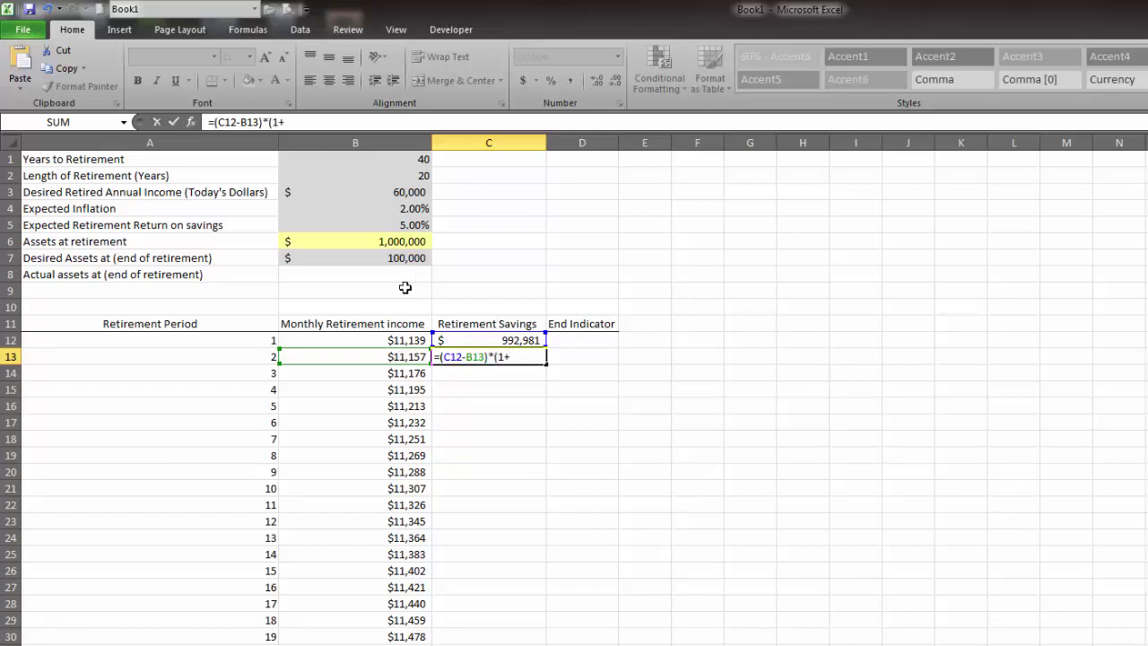
left_click(406, 224)
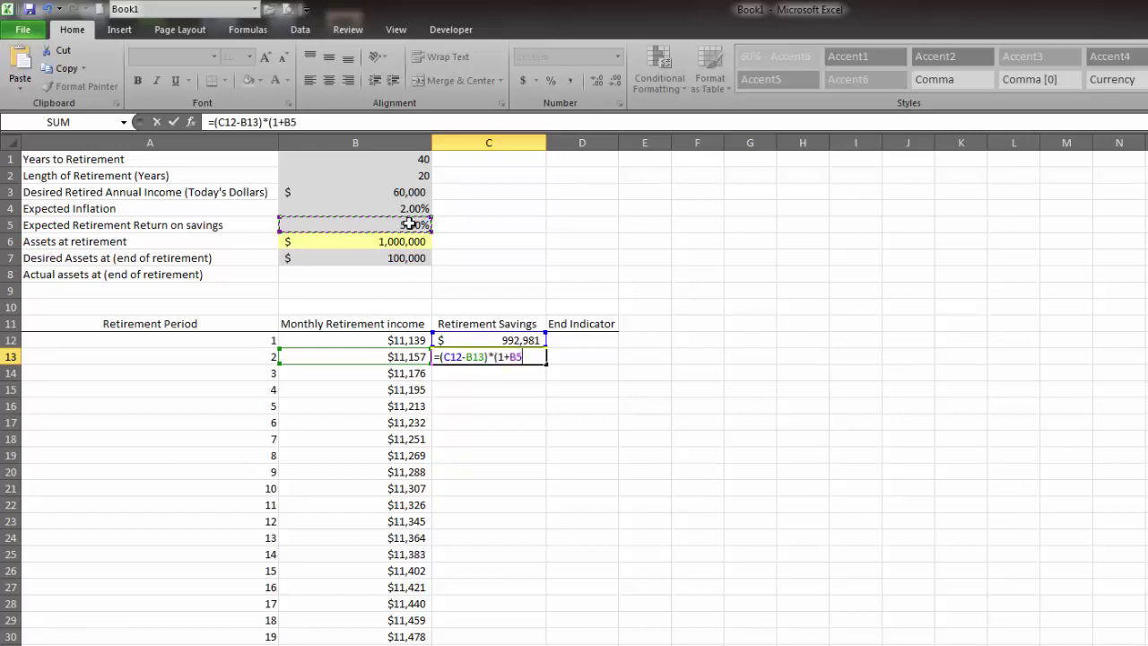
type("/12)")
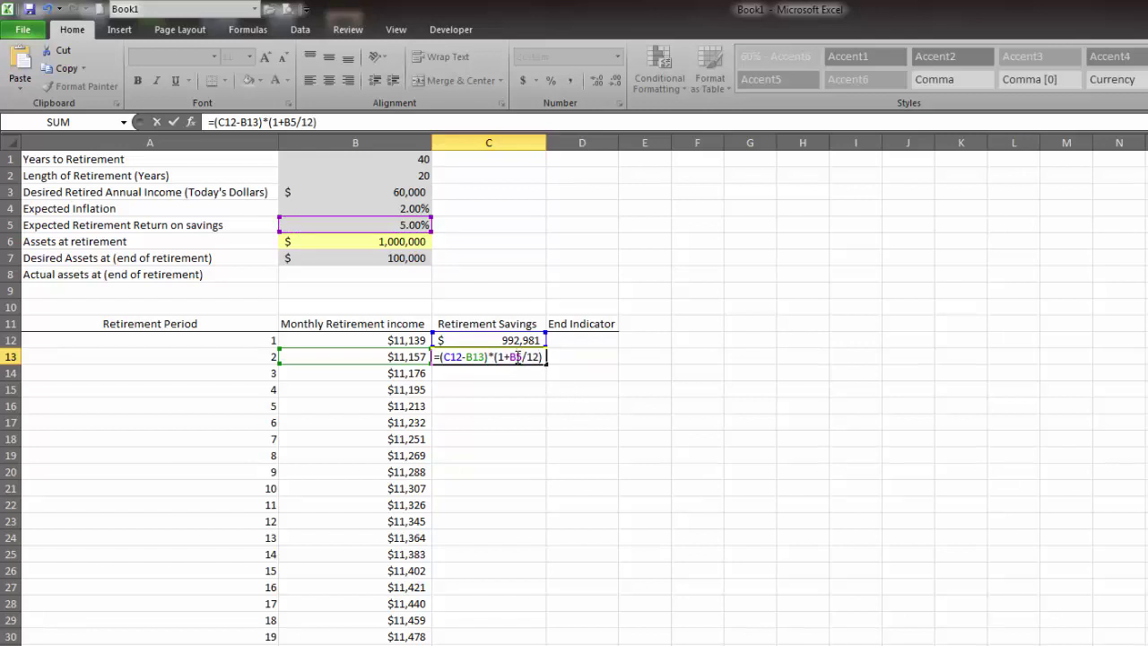
double_click(518, 357)
key("F4")
key("Return")
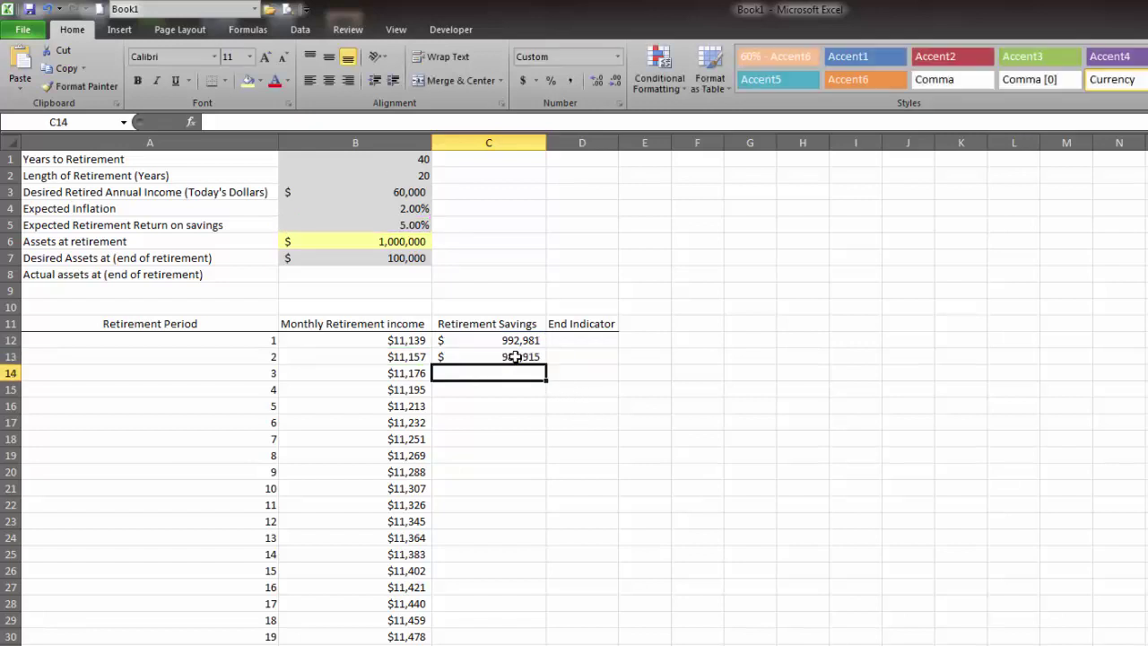
Fill the C13 balance formula down the Retirement Savings column.
double_click(516, 357)
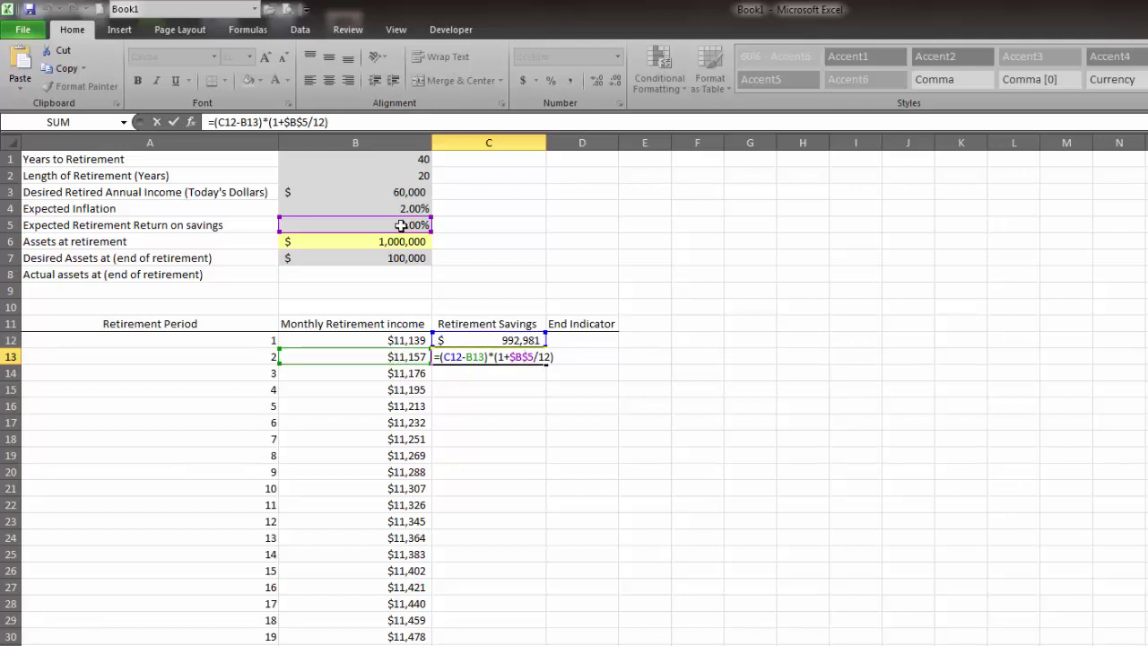
key("Return")
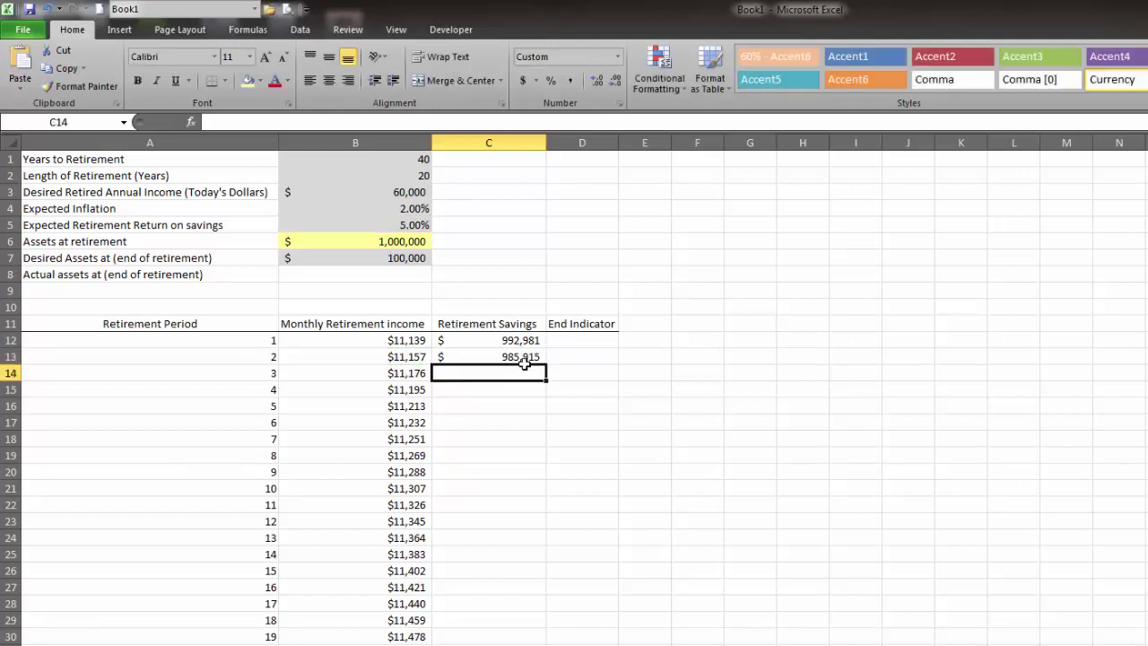
left_click(520, 356)
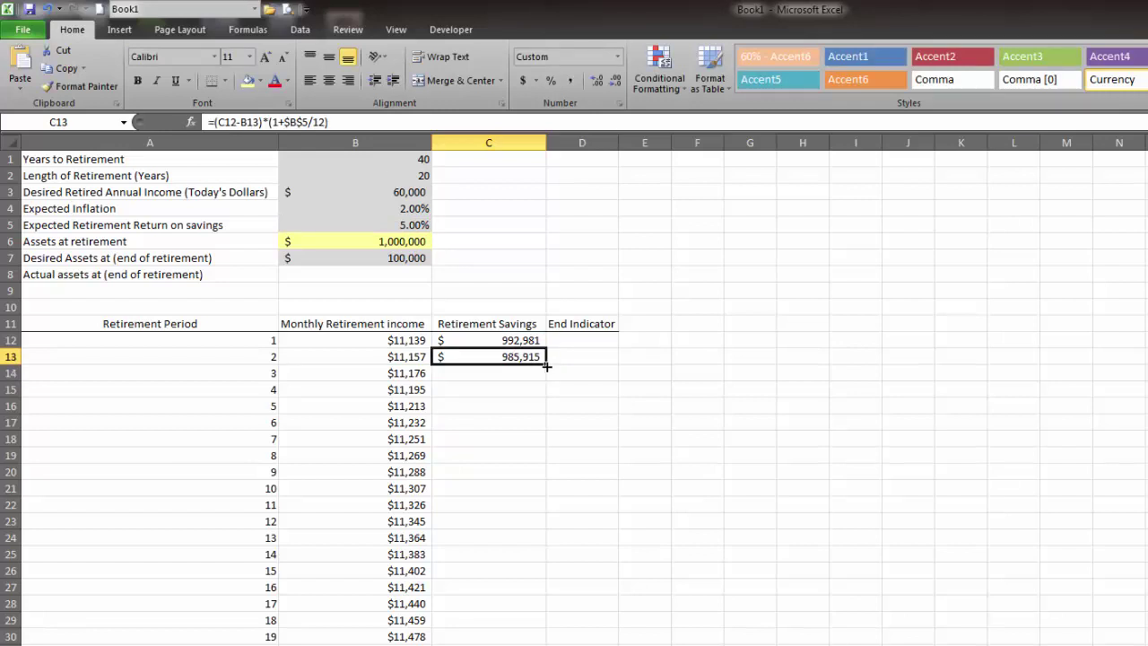
double_click(546, 366)
left_click(502, 538)
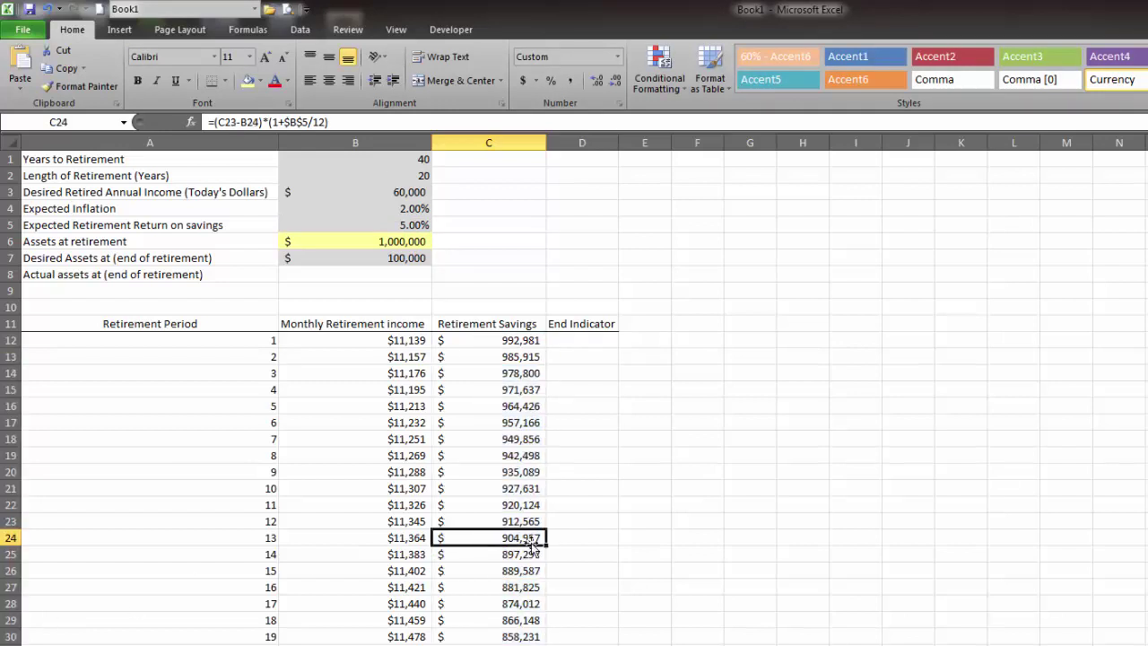
scroll(574, 394, "down", 20)
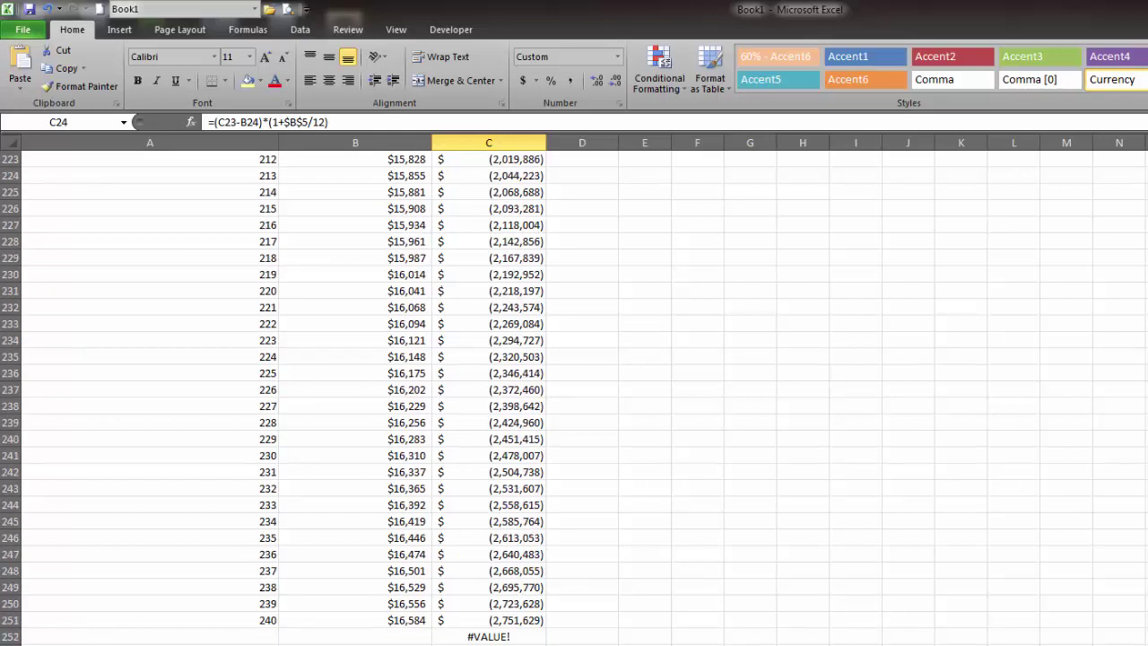
scroll(574, 394, "up", 3)
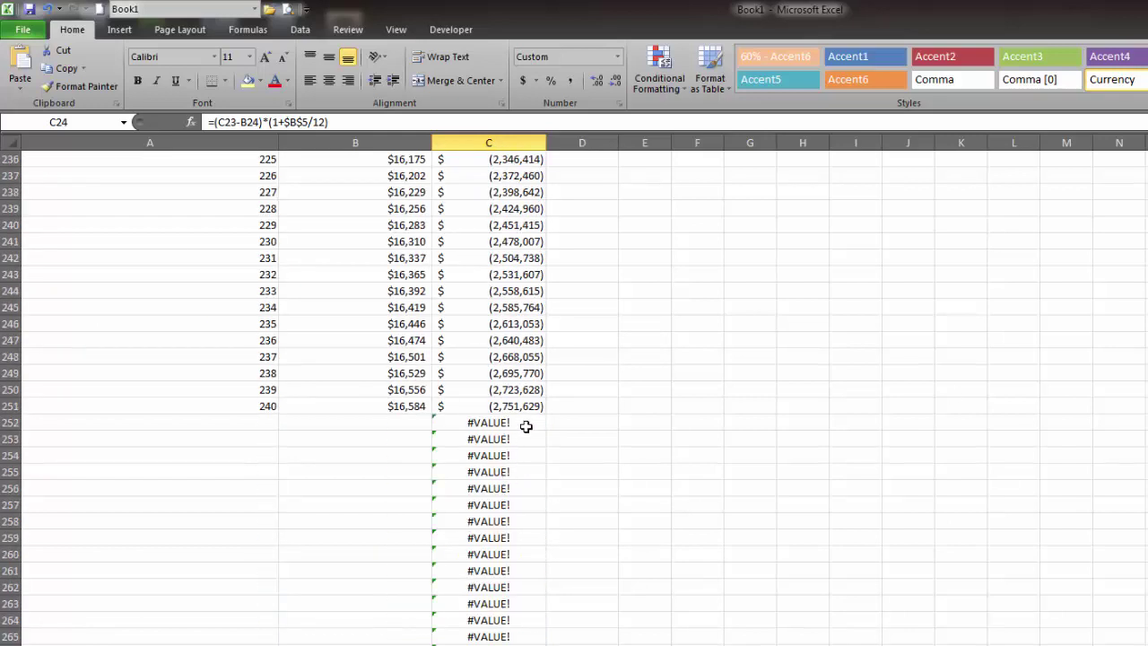
left_click(482, 426)
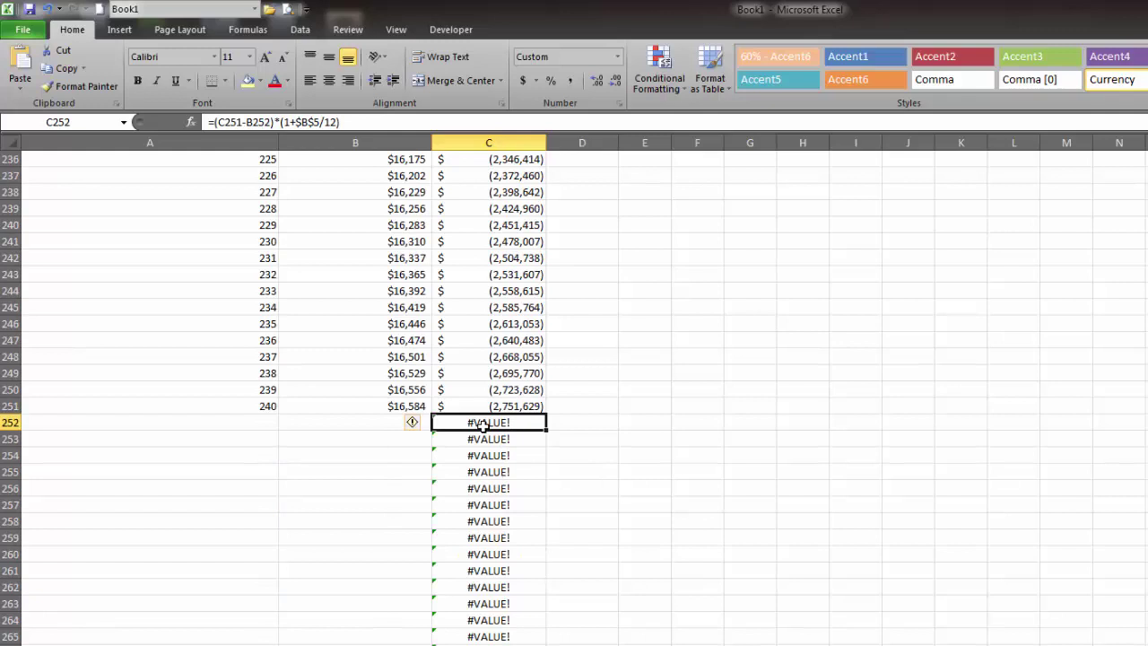
left_click(496, 391)
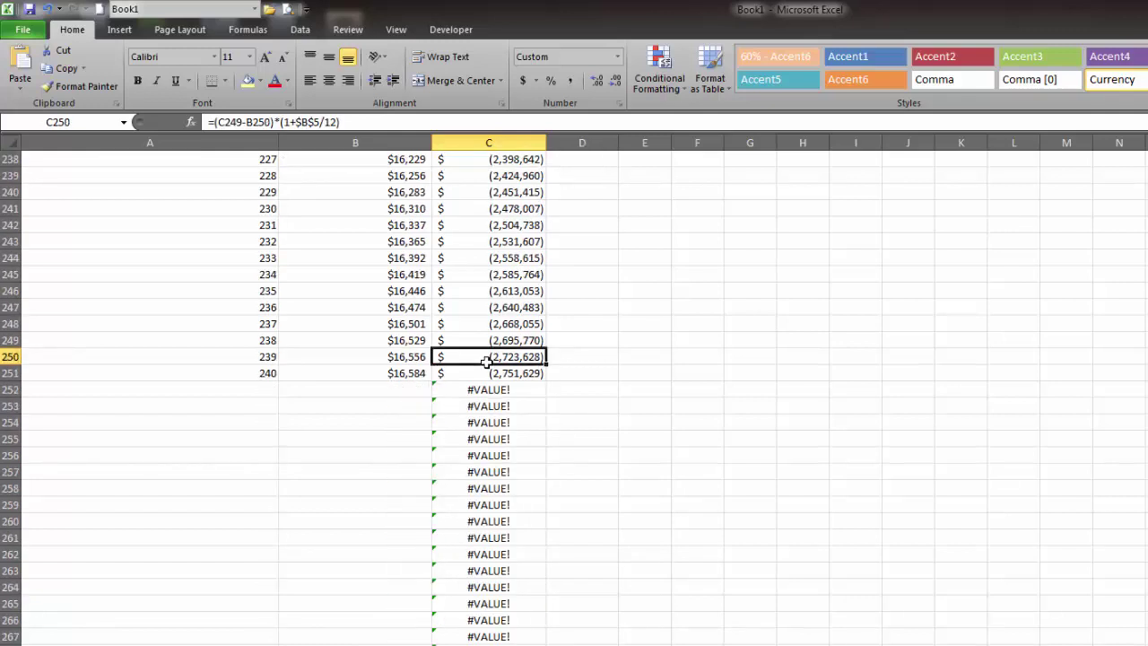
key("ctrl+Up")
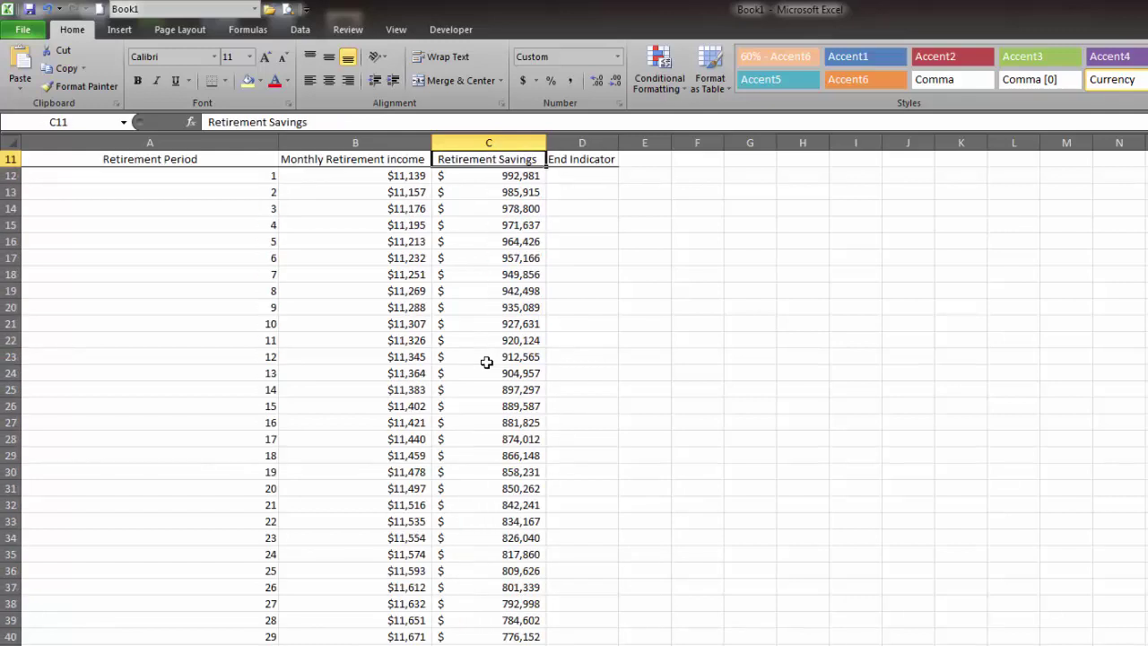
key("Down")
key("Down")
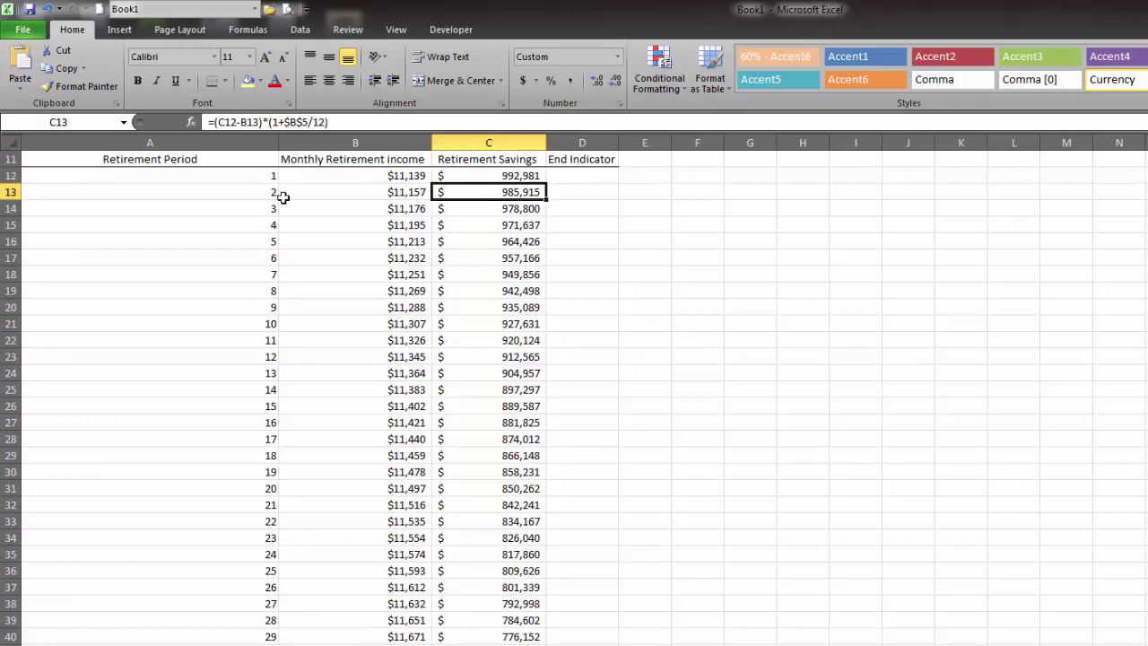
Wrap the C13 savings formula in IFERROR returning blank and fill it down column C.
double_click(480, 192)
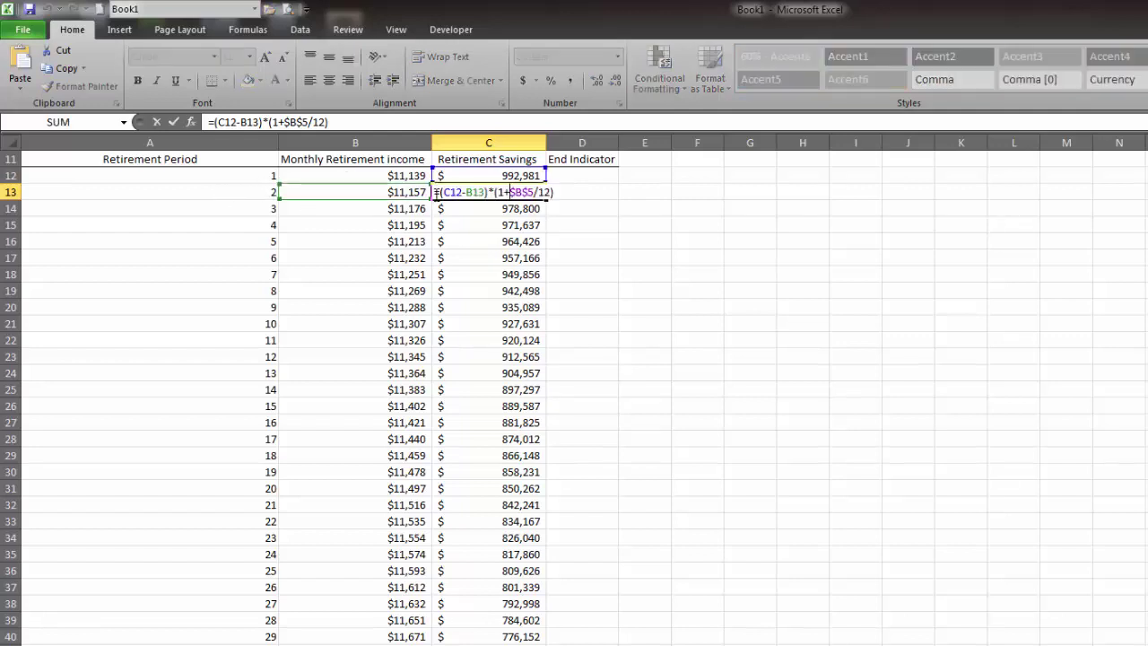
type("iferror")
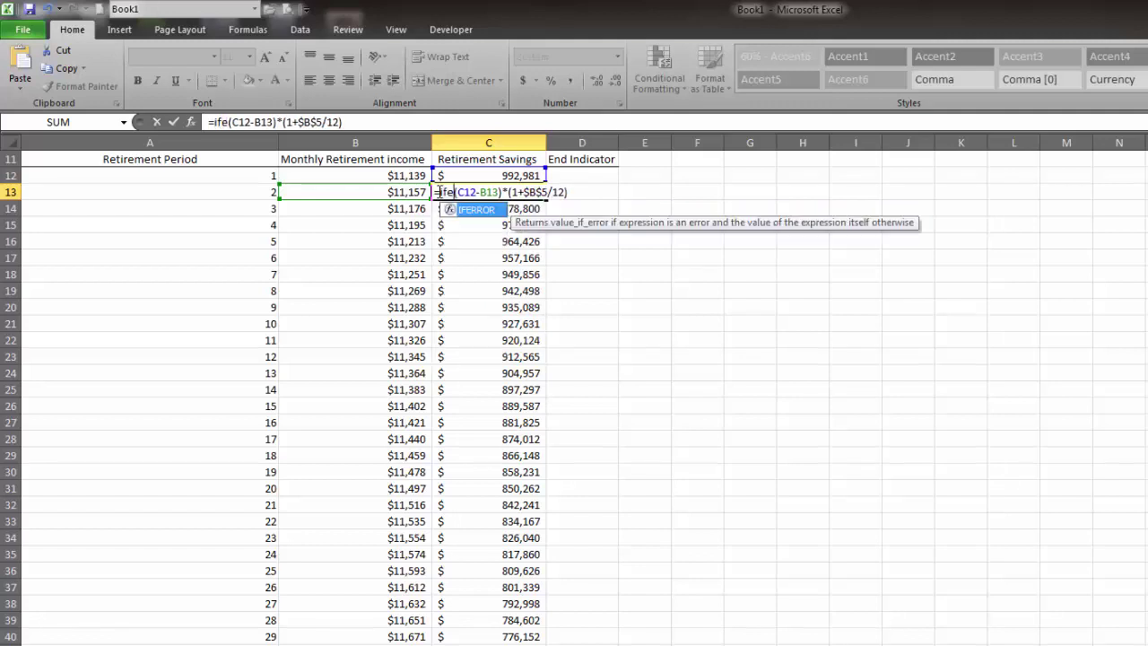
type("(")
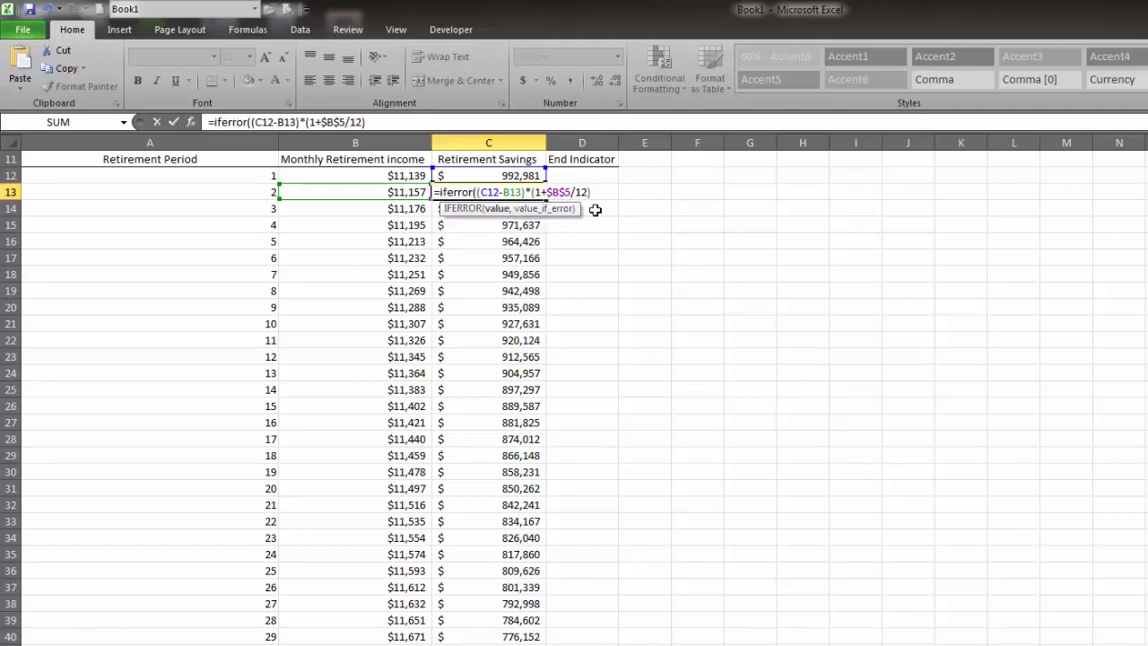
type(",")
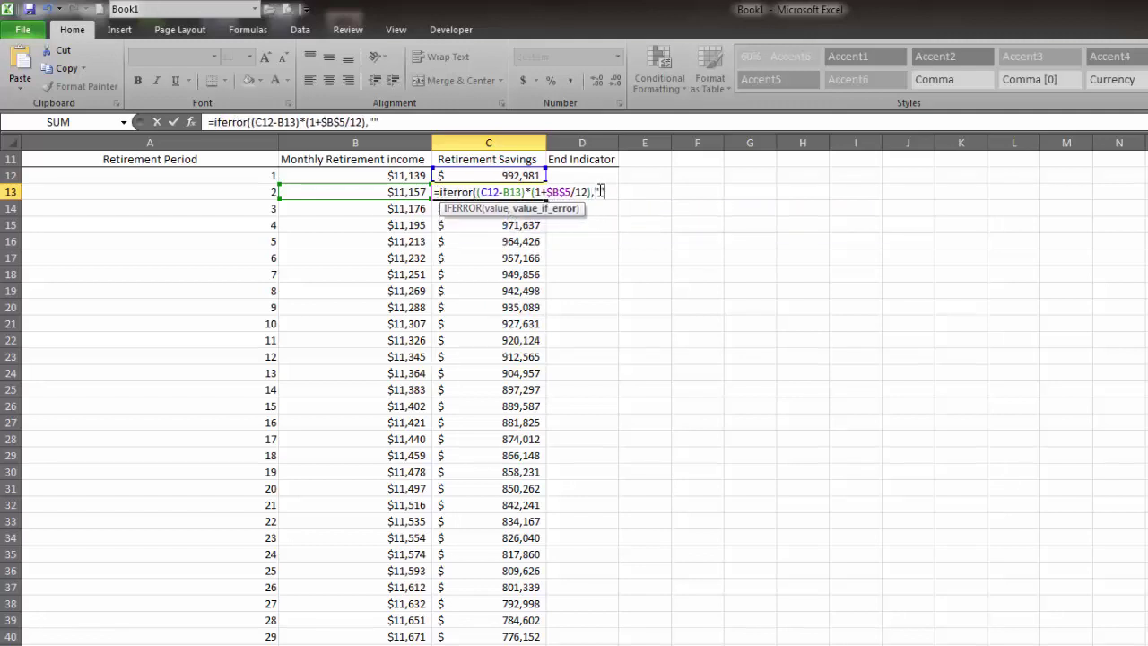
type("\"\")")
key("Return")
left_click(520, 192)
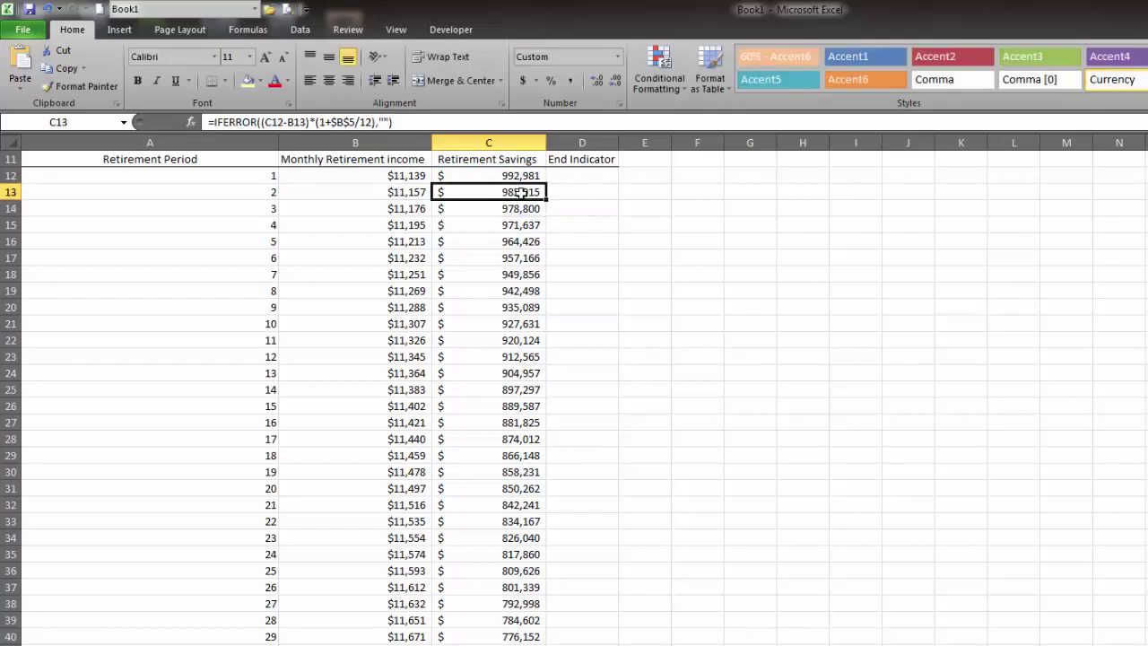
double_click(545, 201)
left_click(489, 472)
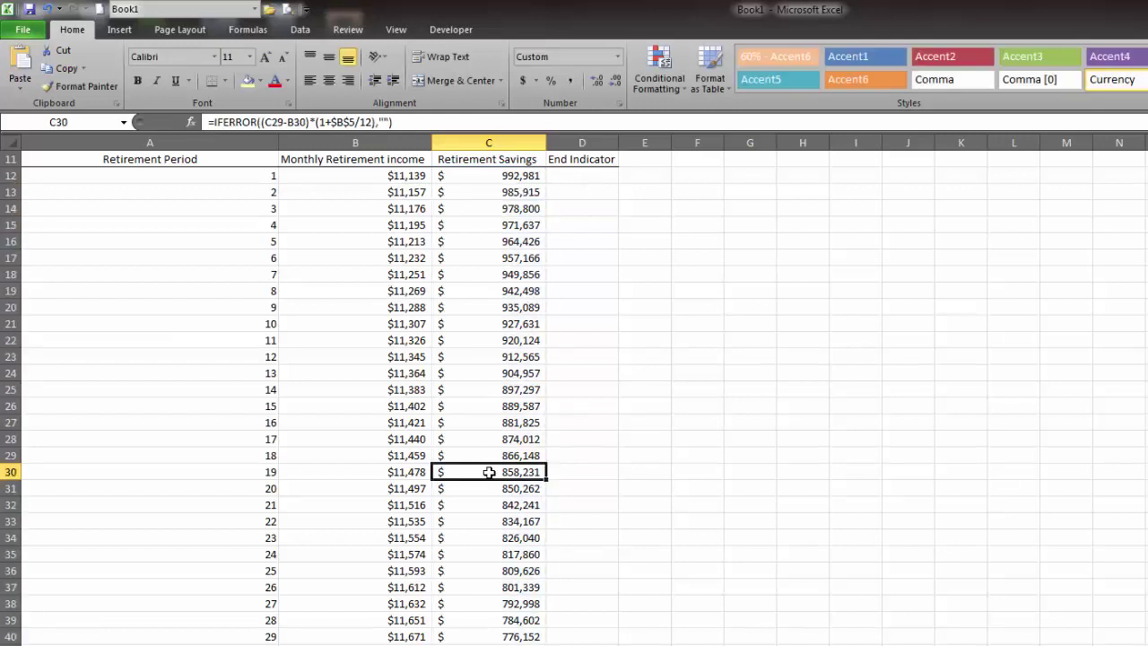
Inspect the final Retirement Savings values at the bottom of column C.
key("ctrl+Down")
scroll(784, 519, "up", 10)
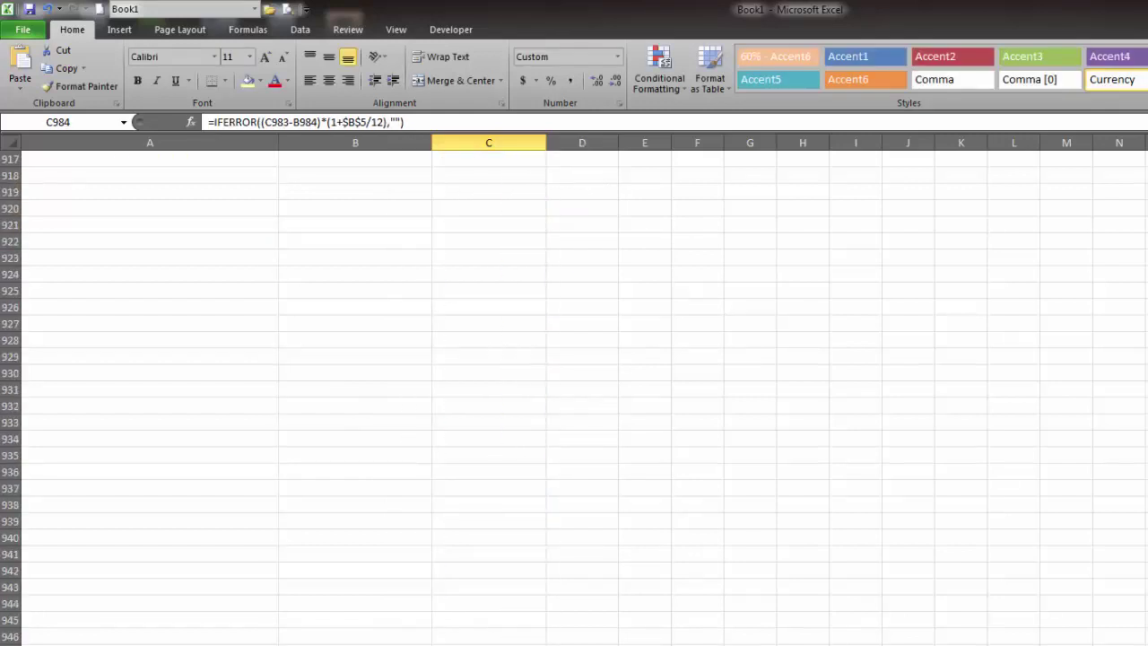
scroll(574, 395, "up", 20)
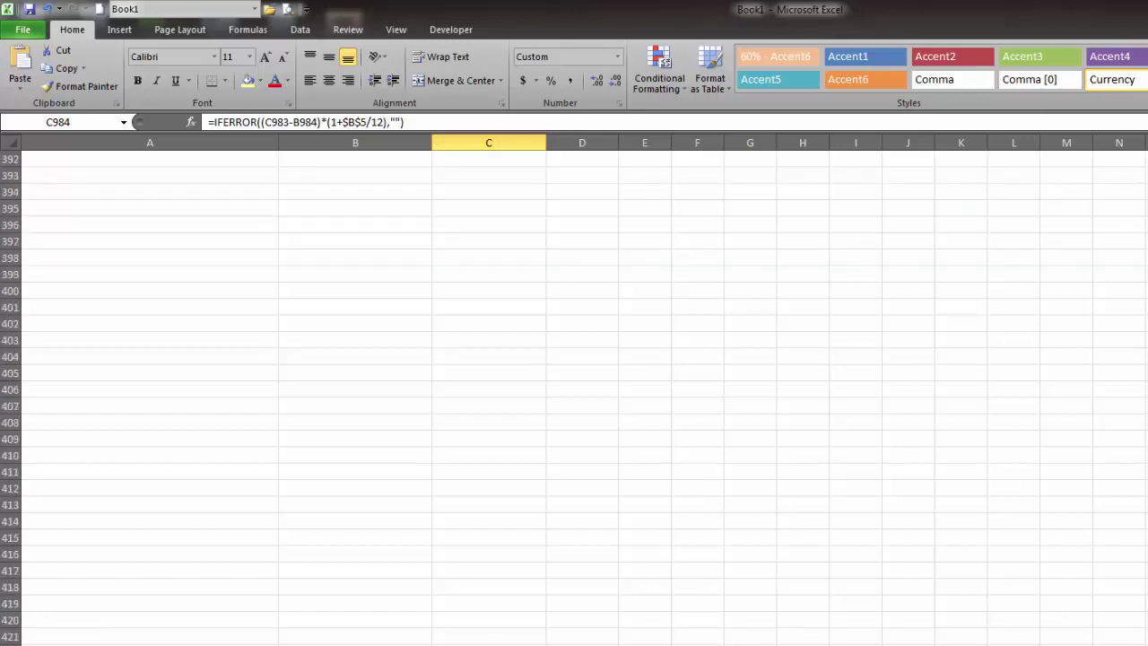
scroll(574, 394, "down", 8)
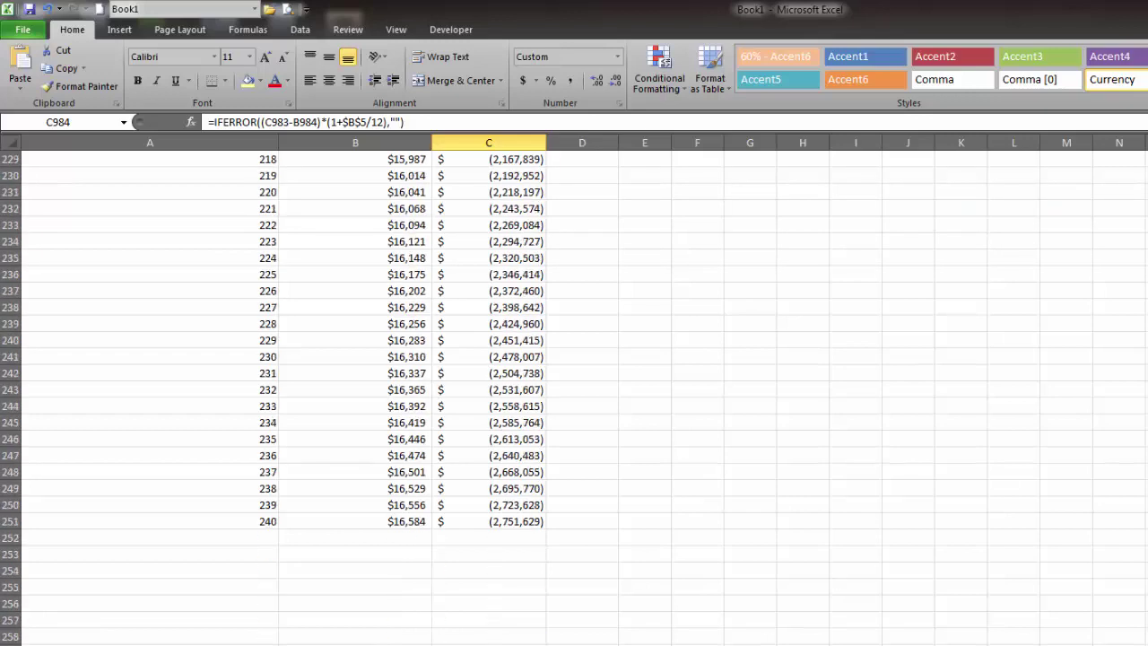
left_click(510, 519)
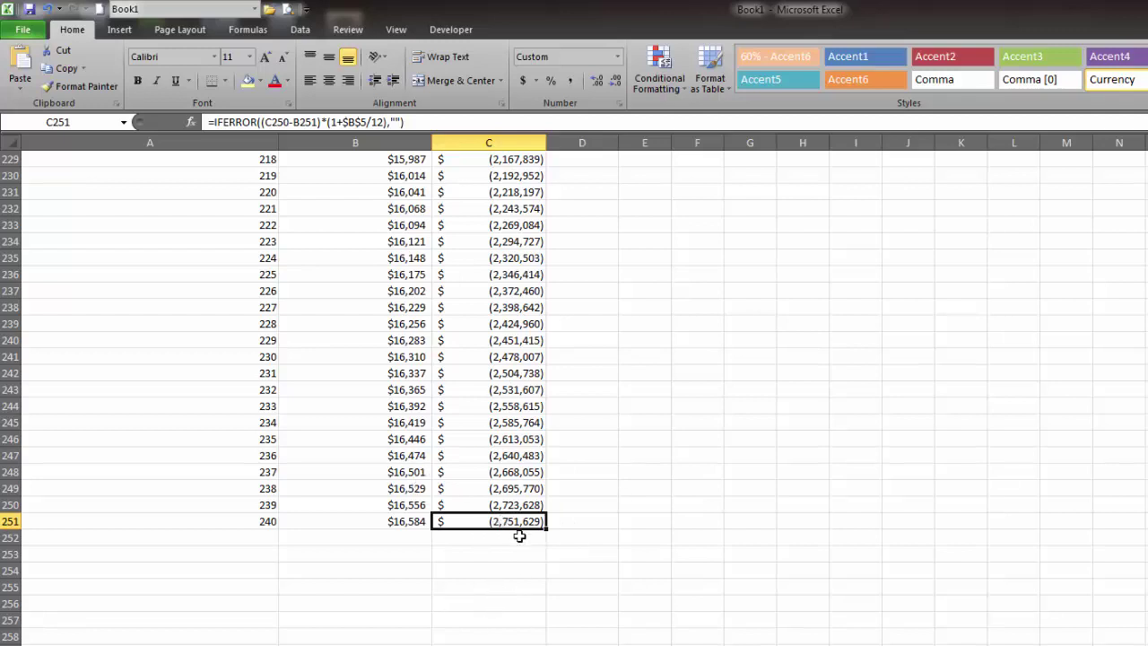
left_click(512, 468)
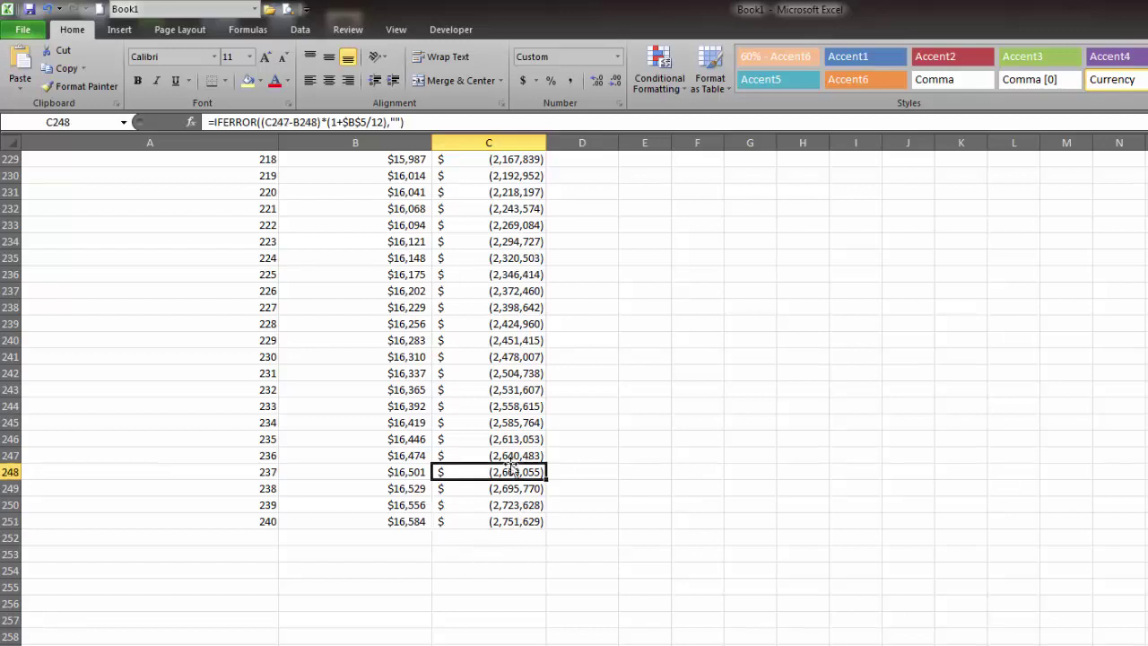
left_click(520, 522)
key("ctrl+Up")
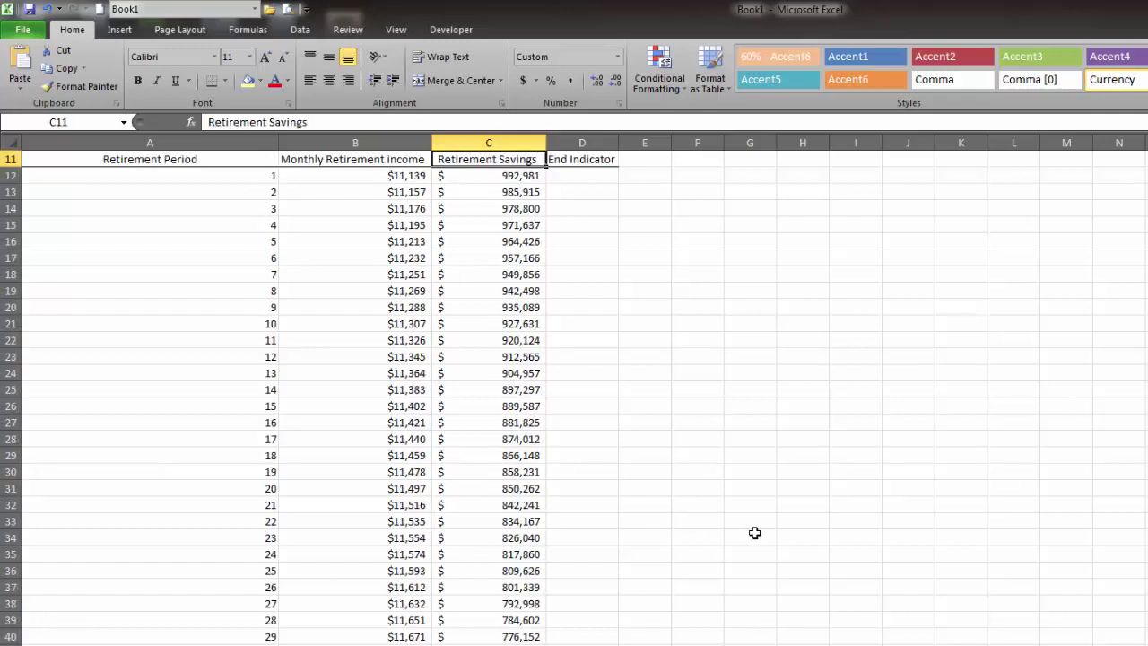
key("Right")
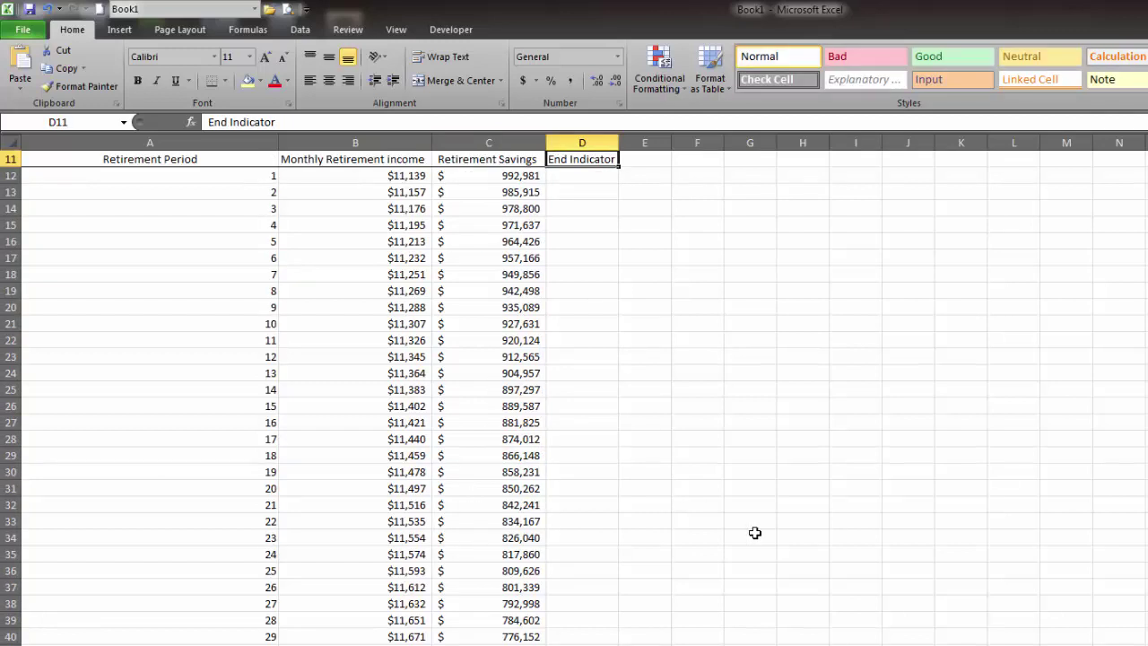
key("Down")
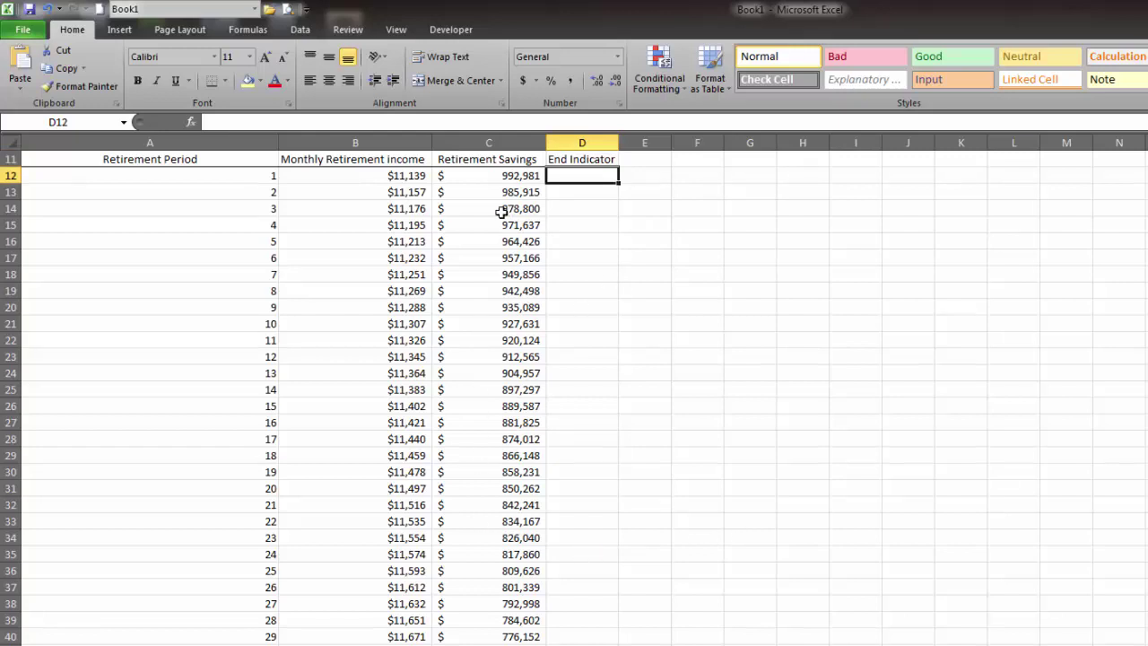
scroll(511, 574, "down", 16)
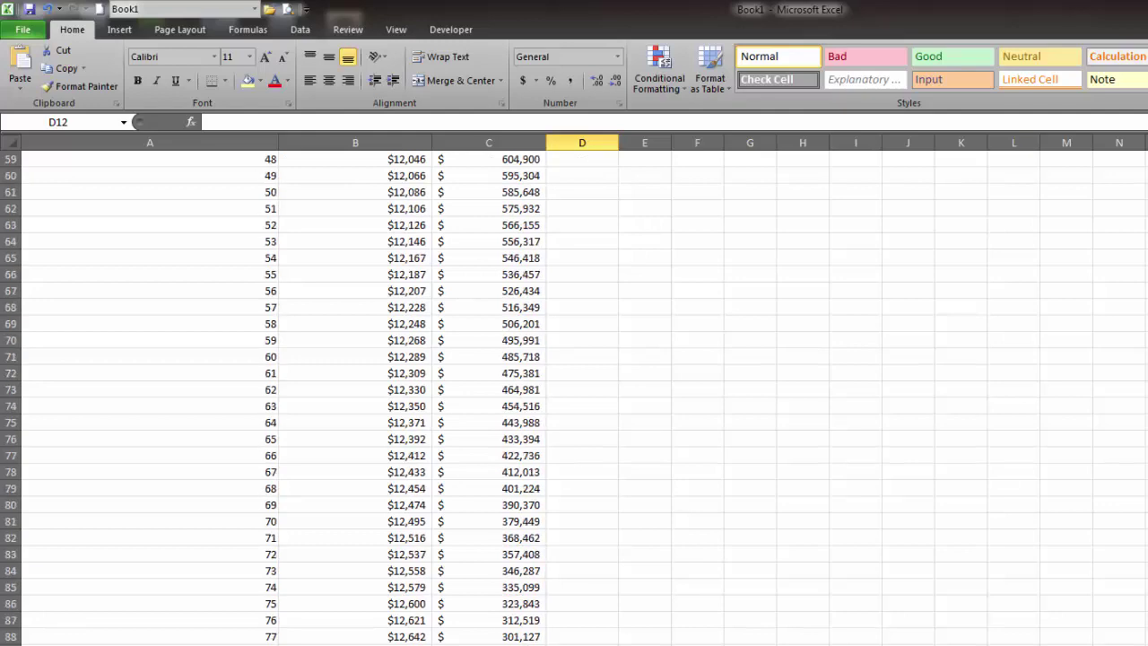
scroll(535, 407, "up", 20)
scroll(535, 407, "down", 8)
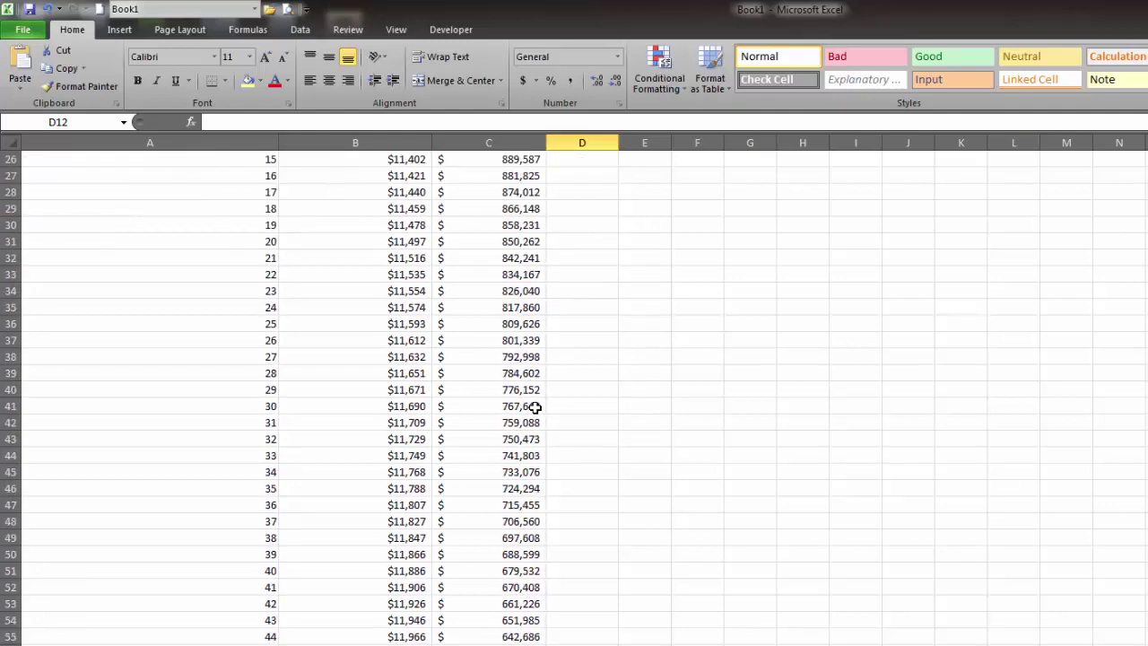
scroll(534, 407, "down", 2)
scroll(559, 437, "up", 9)
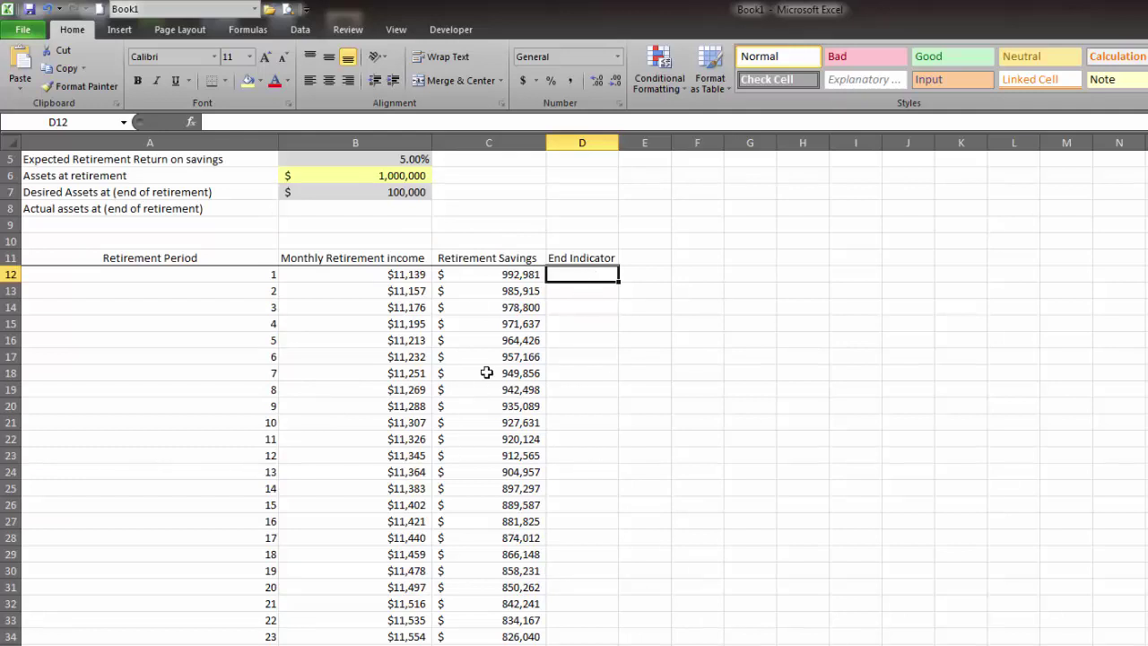
Enter =IF(A12=MAX($A$12:$A$984),C12,"") in D12 and fill it down the End Indicator column.
type("=")
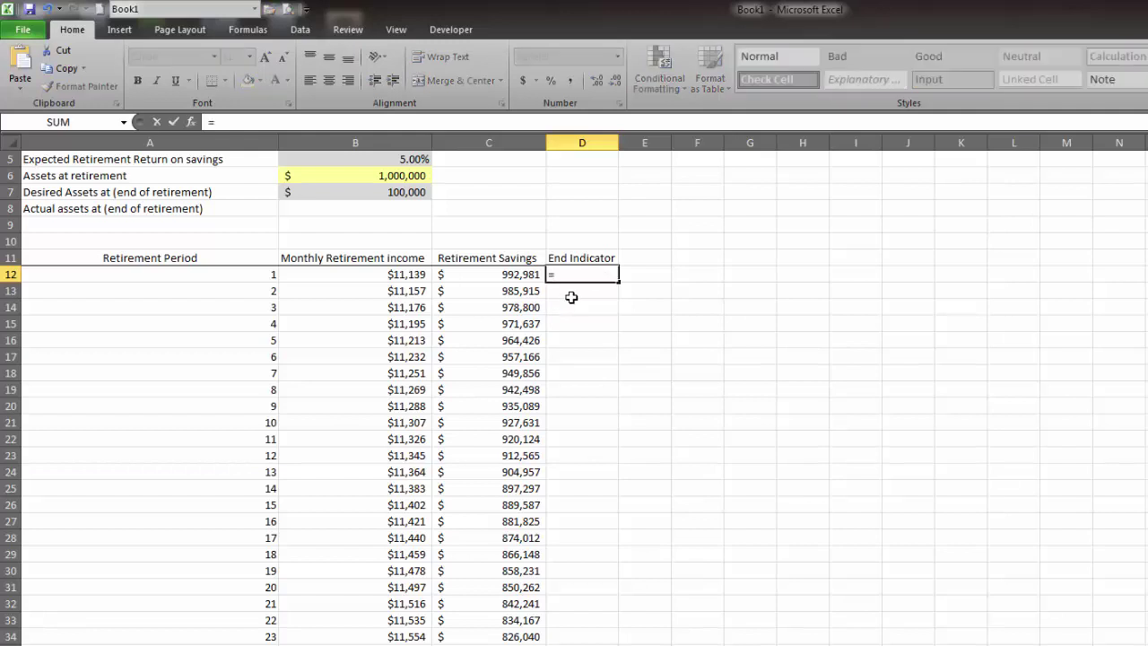
type("if(")
key("Left")
key("Left")
key("Left")
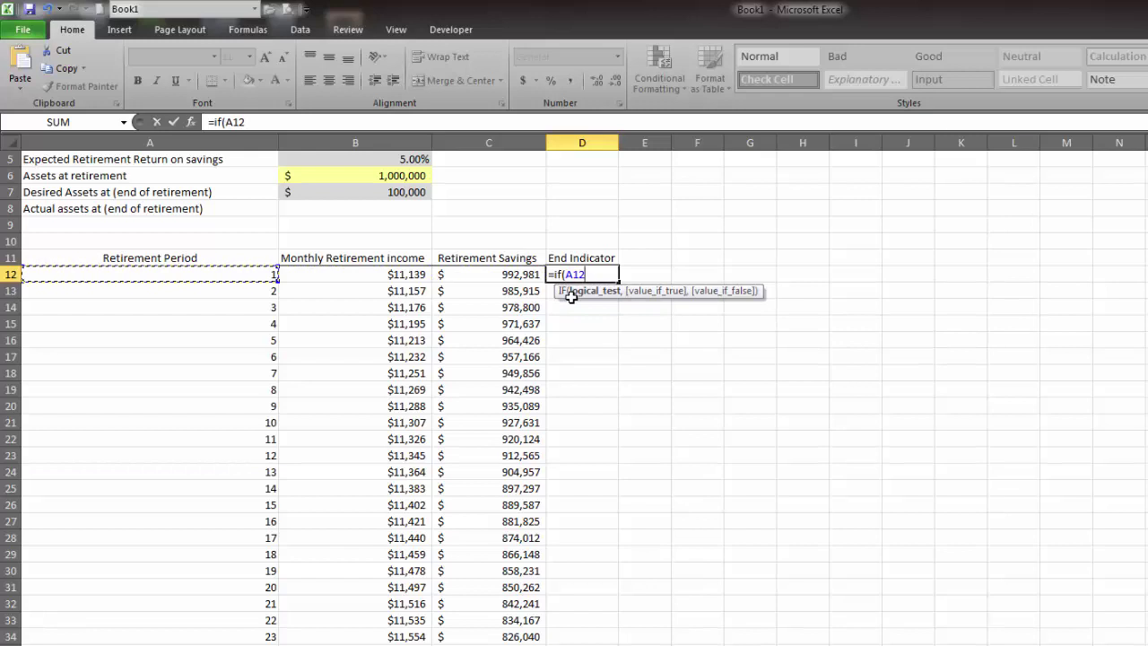
type("=")
type("max(")
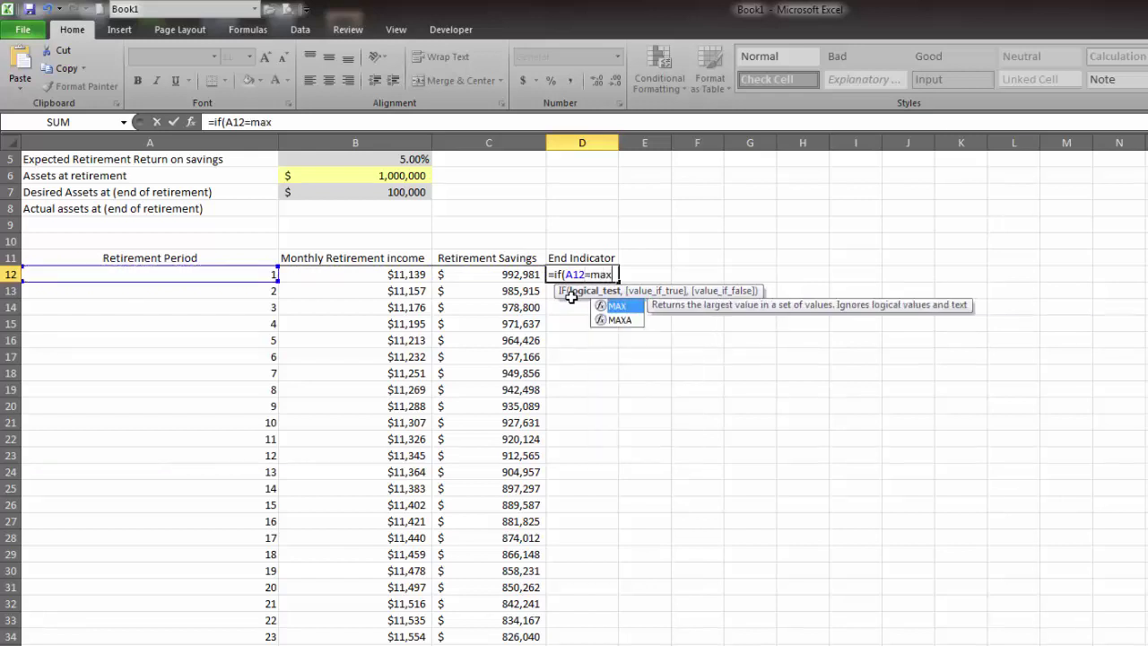
left_click(252, 282)
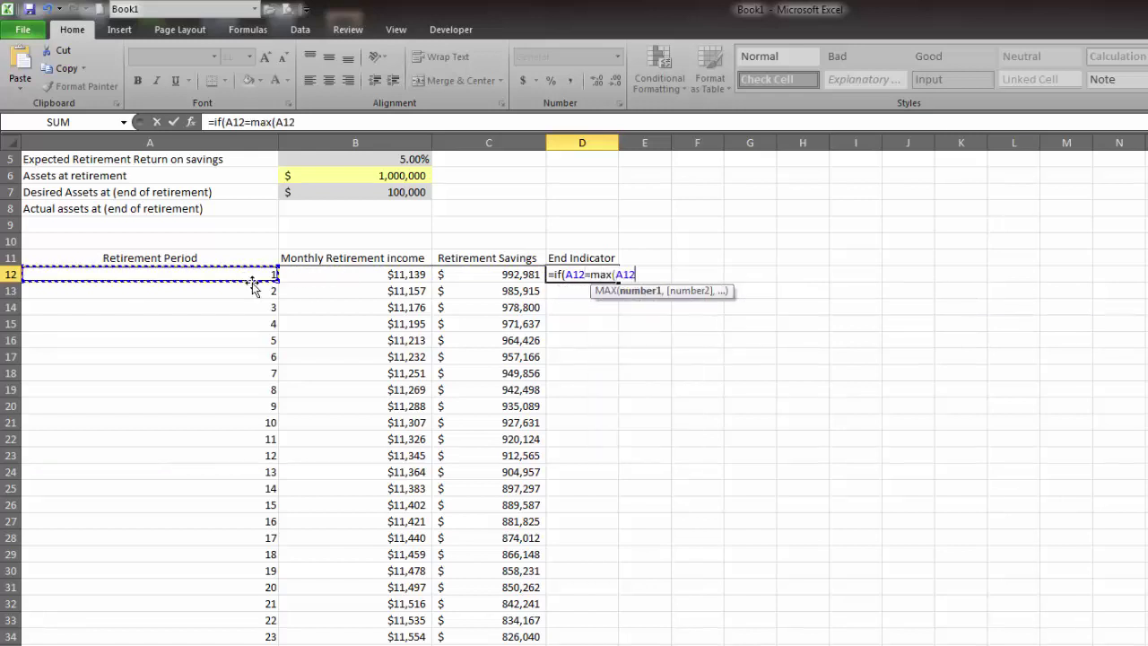
key("ctrl+shift+Down")
key("F4")
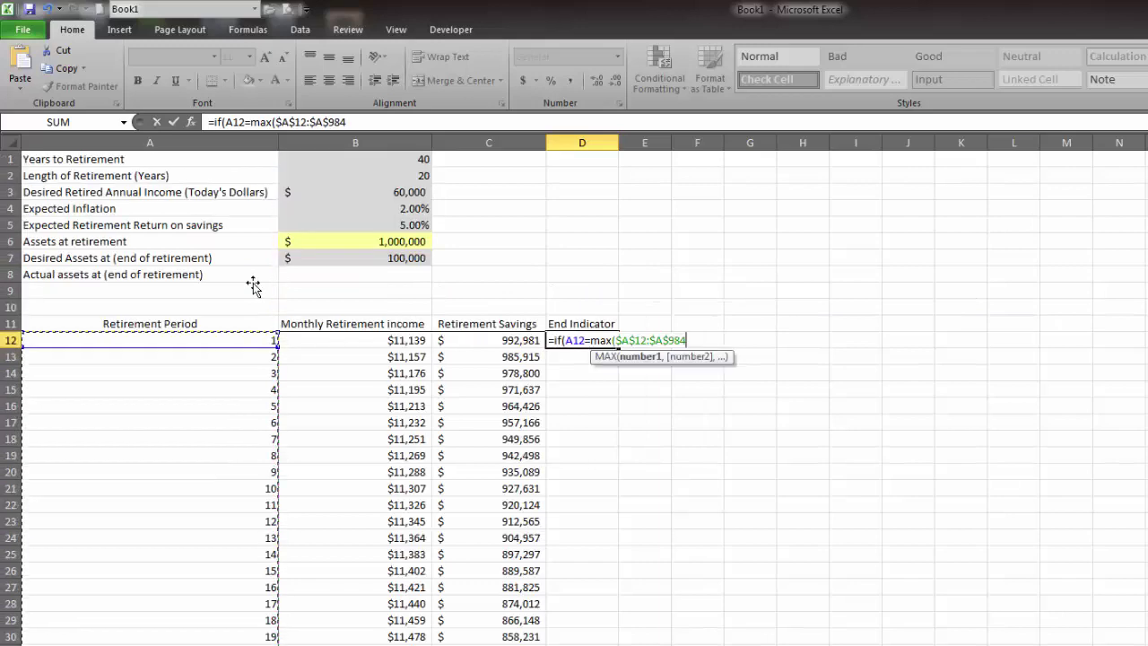
type("),")
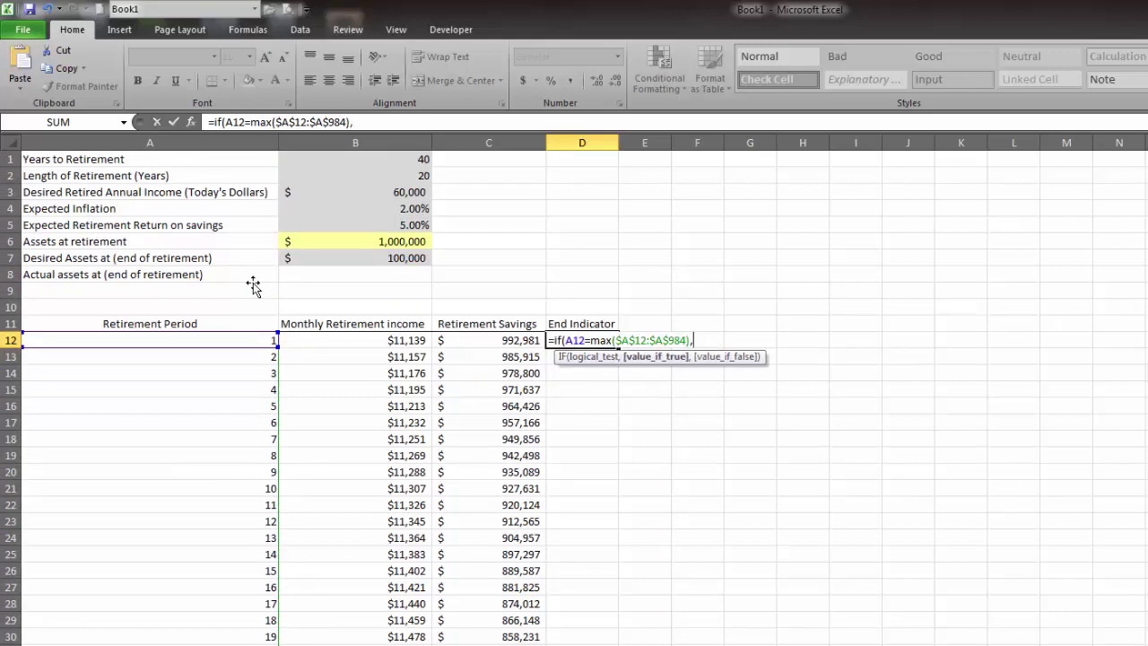
left_click(501, 340)
type(",\"")
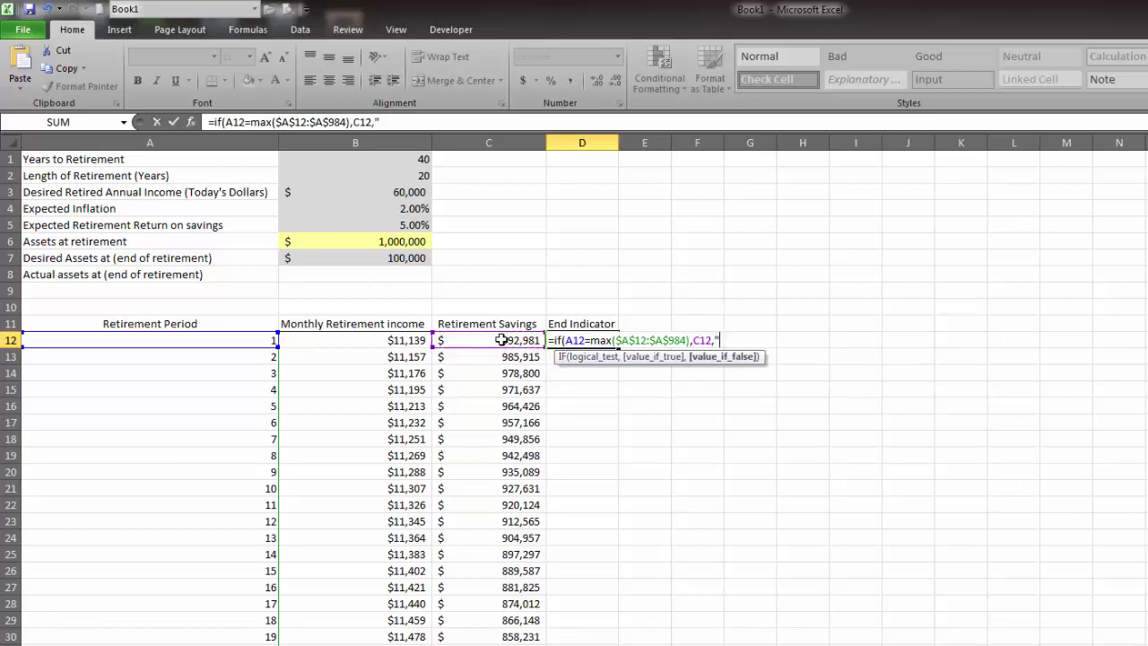
key("Return")
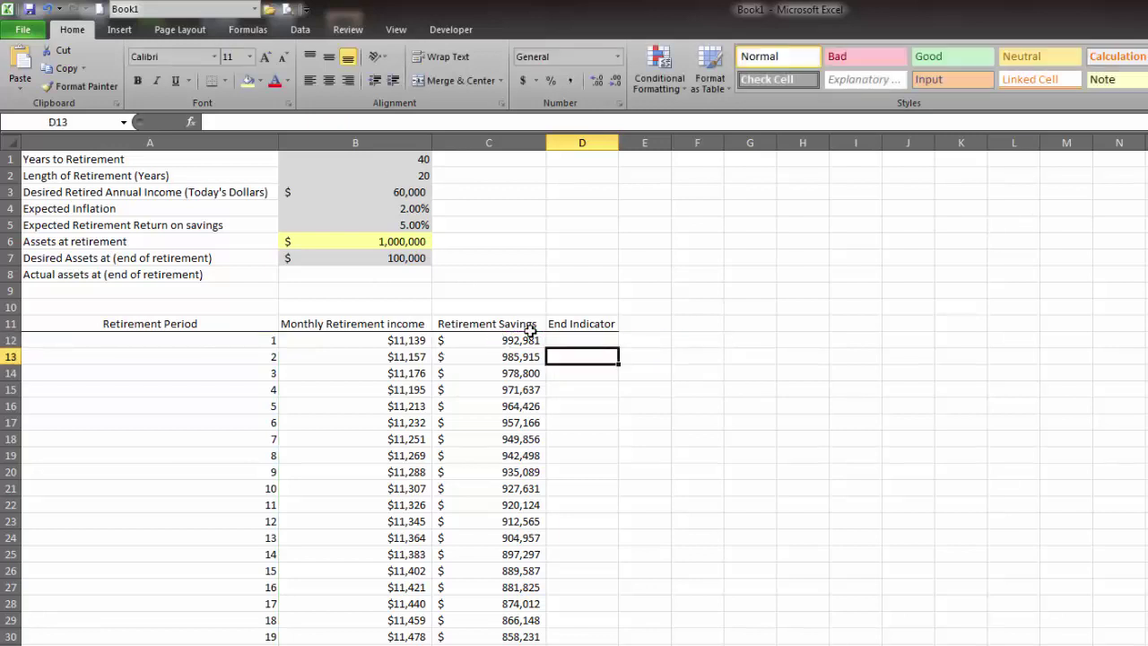
left_click(584, 341)
double_click(619, 350)
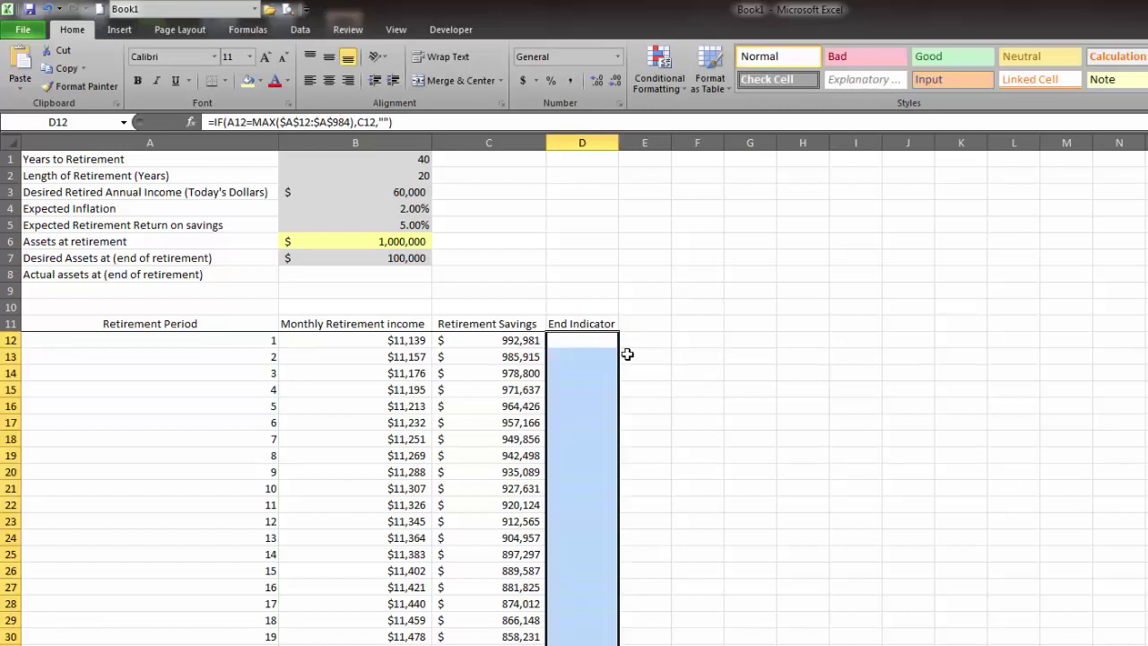
Set Length of Retirement in B2 to 1 year.
left_click(422, 176)
type("1")
key("Return")
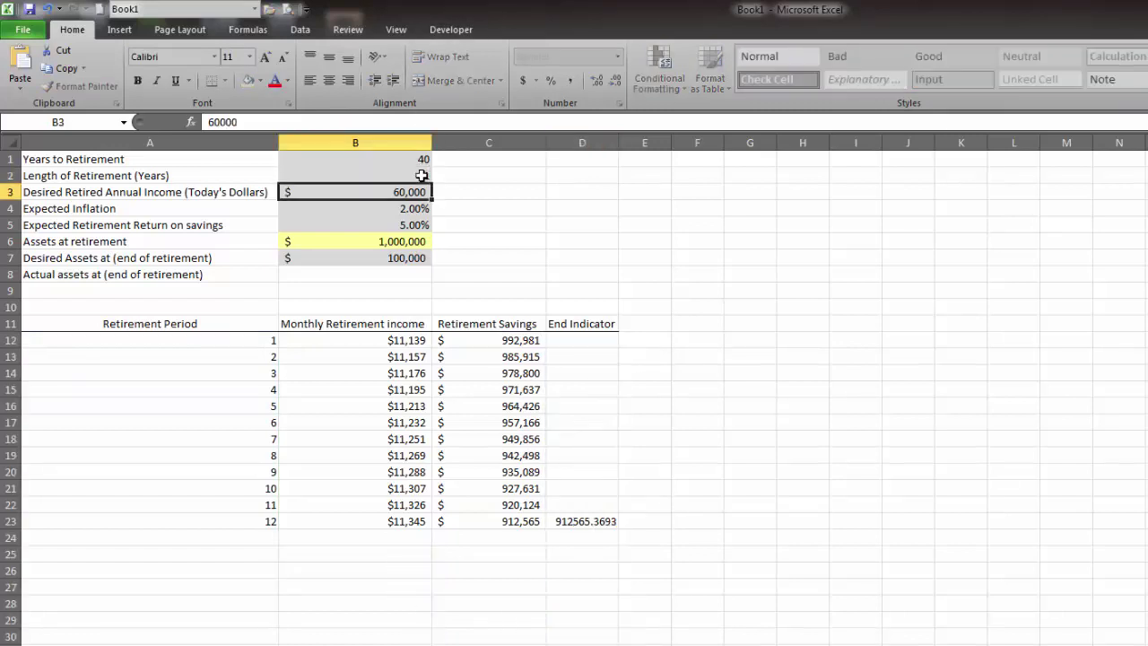
left_click(584, 521)
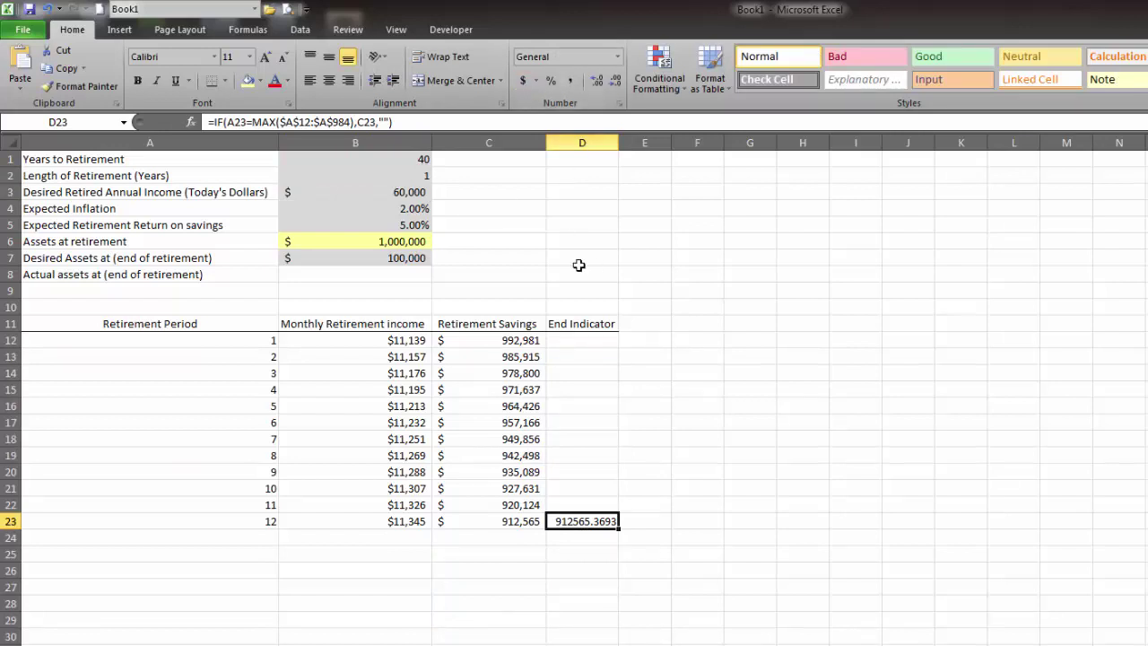
Format the End Indicator column as whole-dollar accounting, showing $912,565 at period 12.
left_click(565, 141)
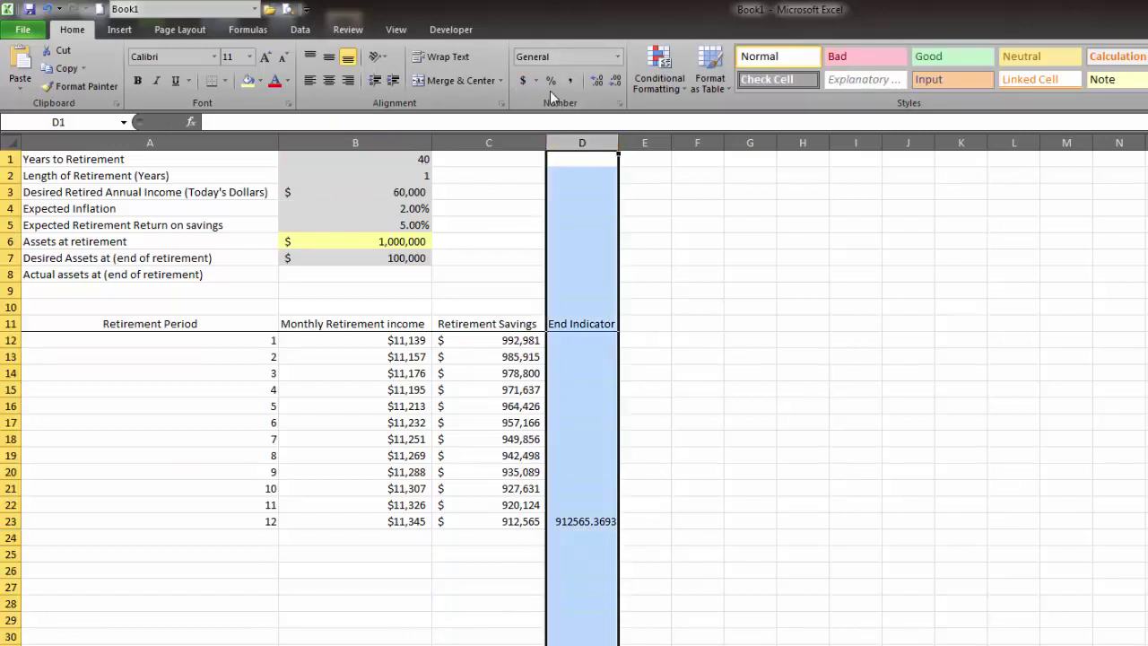
left_click(528, 82)
left_click(612, 83)
left_click(612, 83)
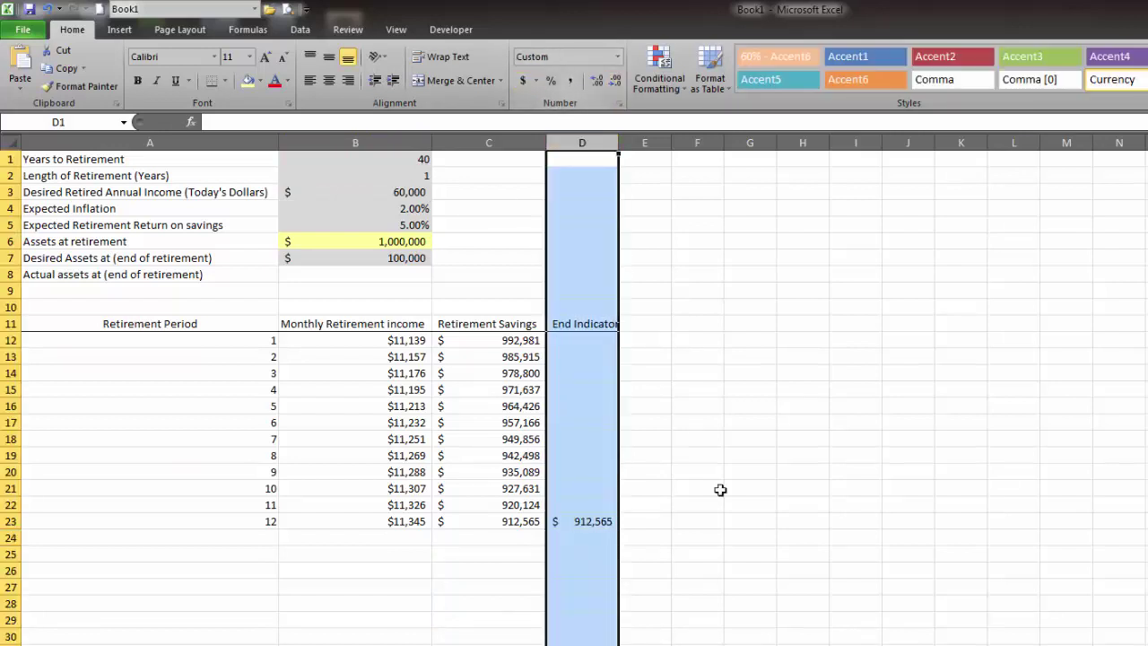
left_click(644, 487)
left_click(561, 518)
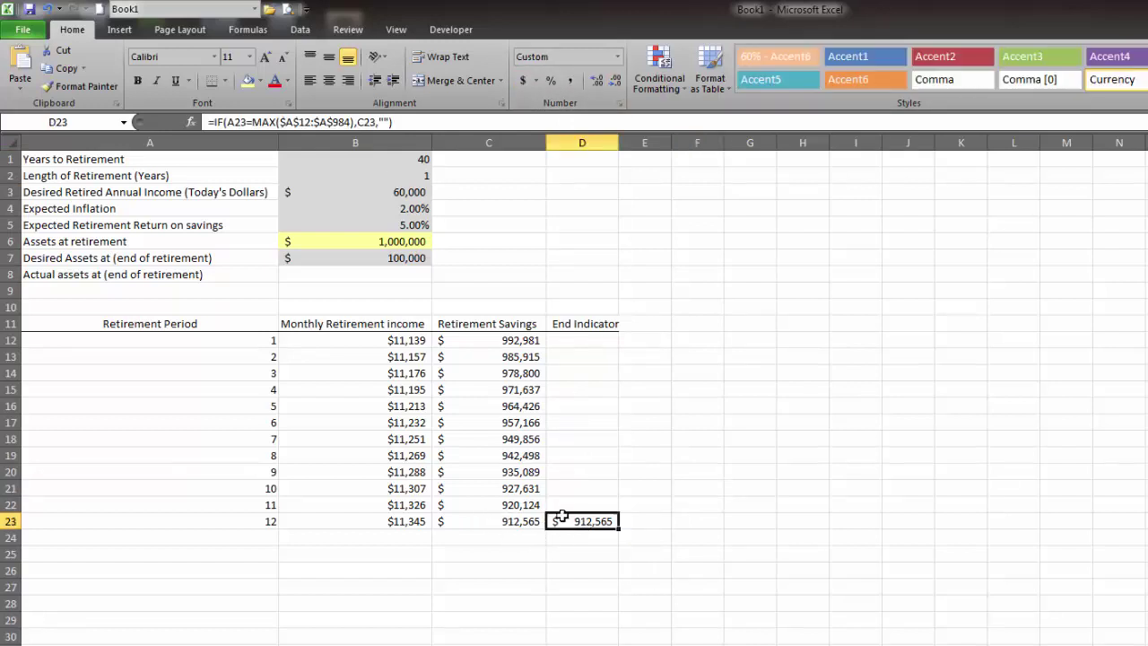
left_click(507, 525)
left_click(605, 525)
left_click(504, 530)
left_click(504, 524)
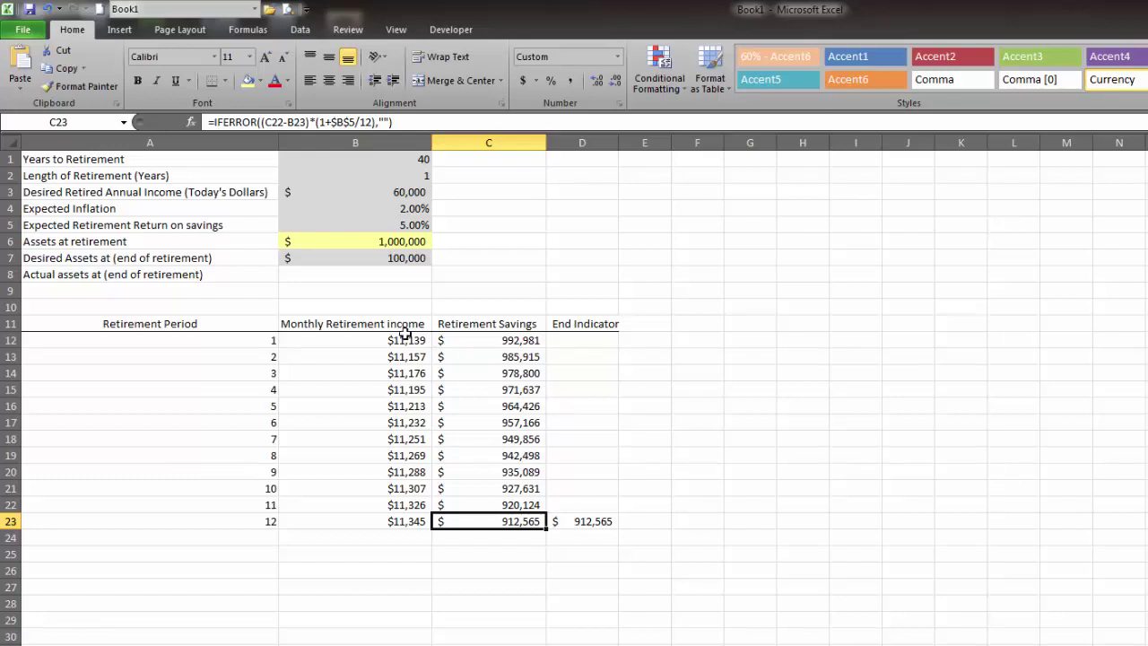
left_click(310, 275)
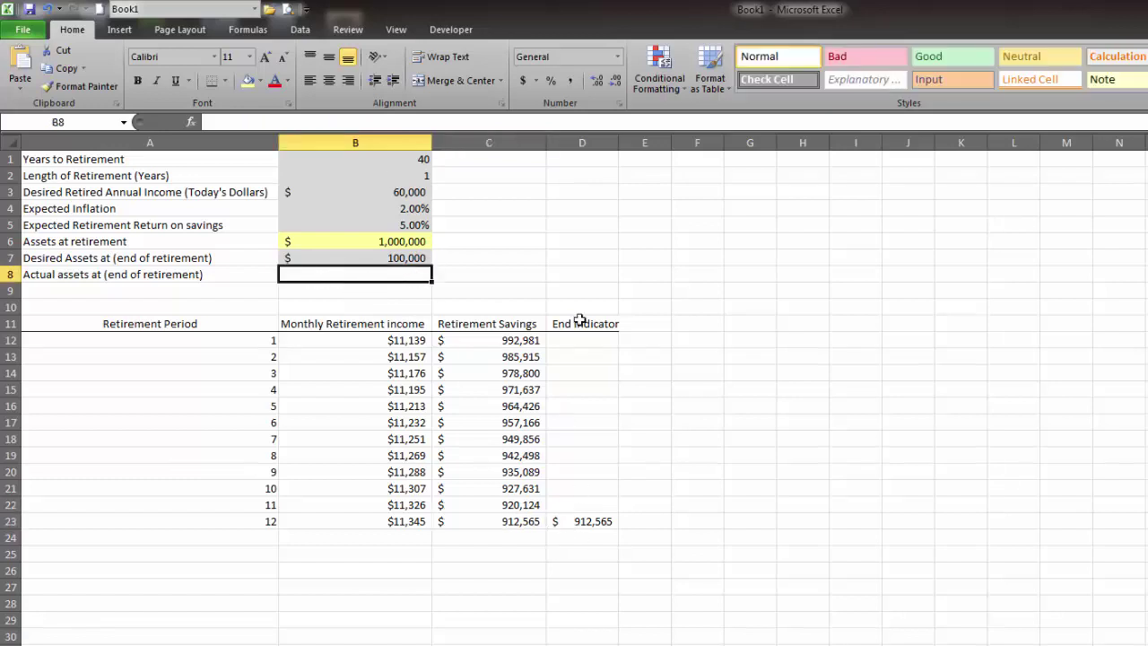
Enter =SUM(D12:D984) in B8 to total the End Indicator column.
type("=sum(")
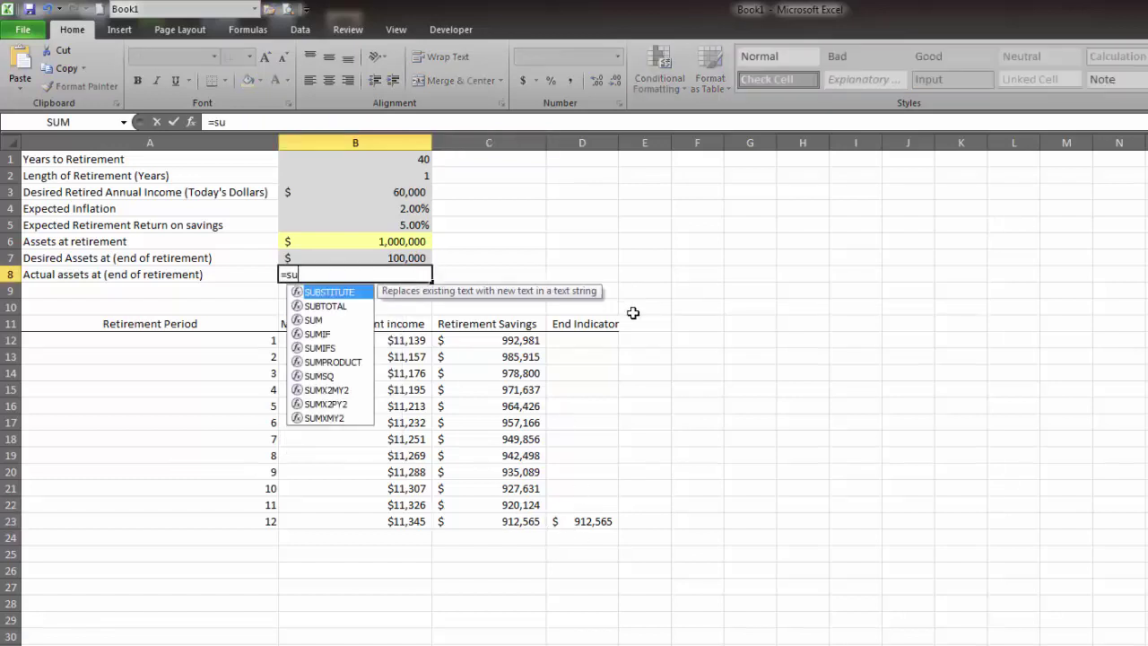
left_click(607, 340)
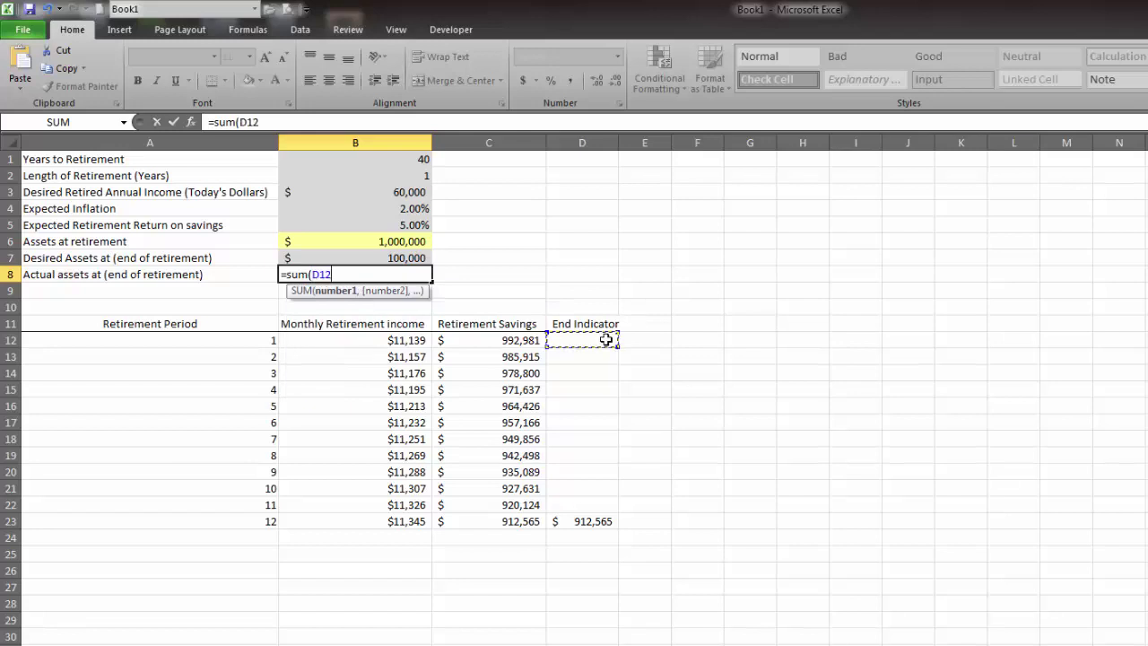
key("ctrl+shift+Down")
key("Return")
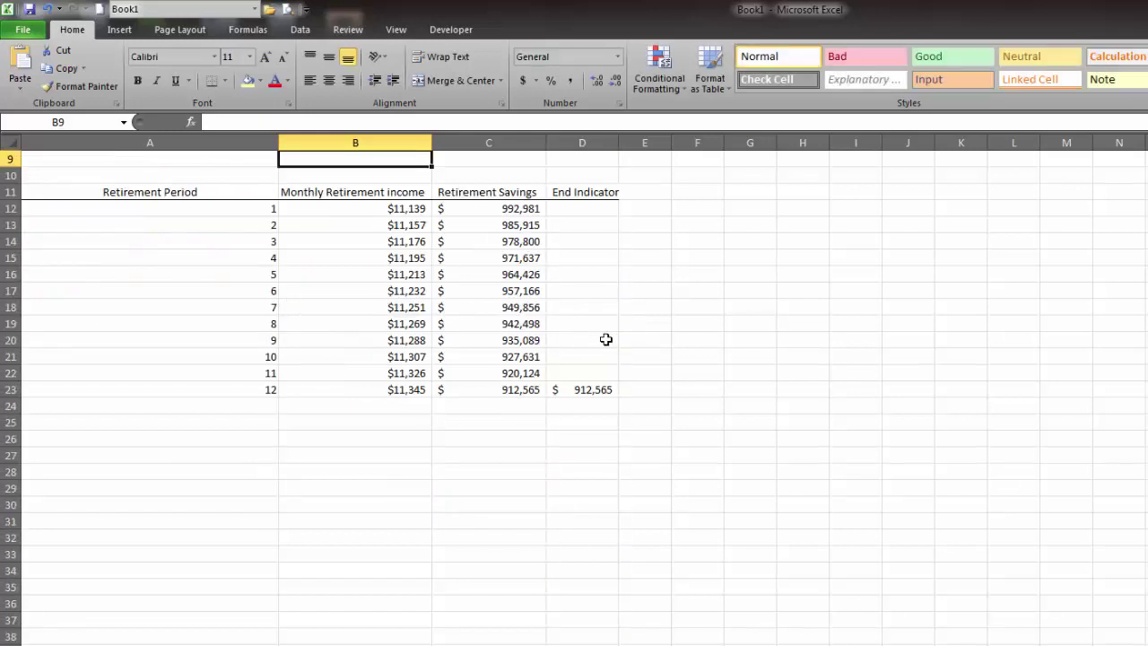
left_click(589, 388)
scroll(627, 413, "up", 3)
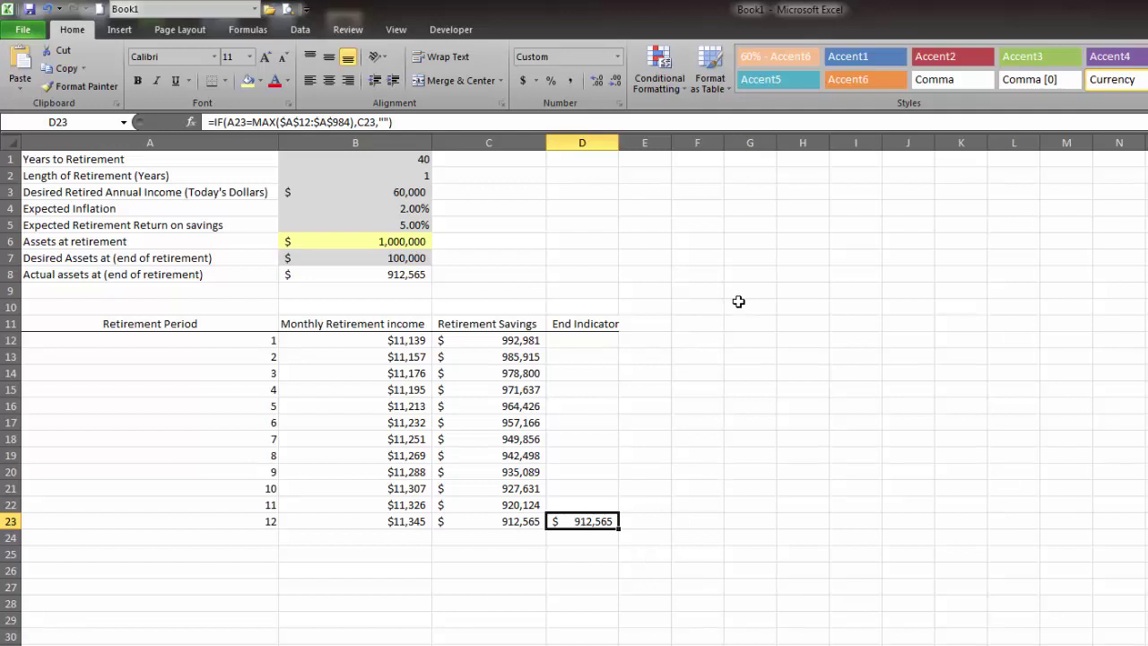
Set retirement length back to 20 years and compare actual end assets $(2,751,629) with desired assets.
left_click(415, 178)
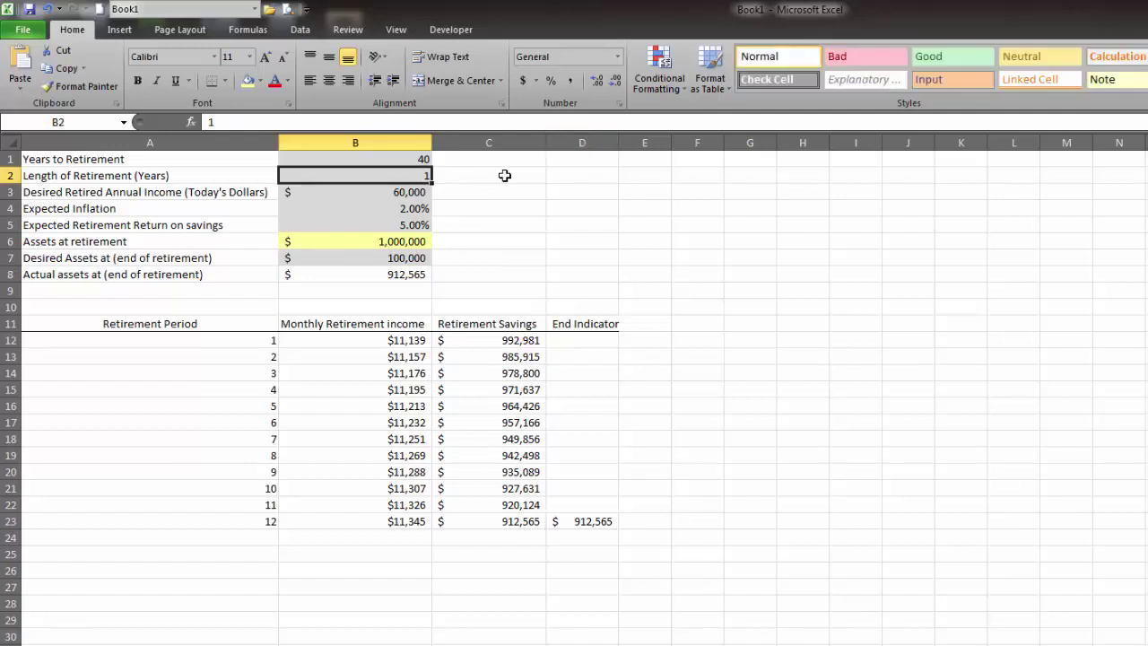
type("20")
key("Return")
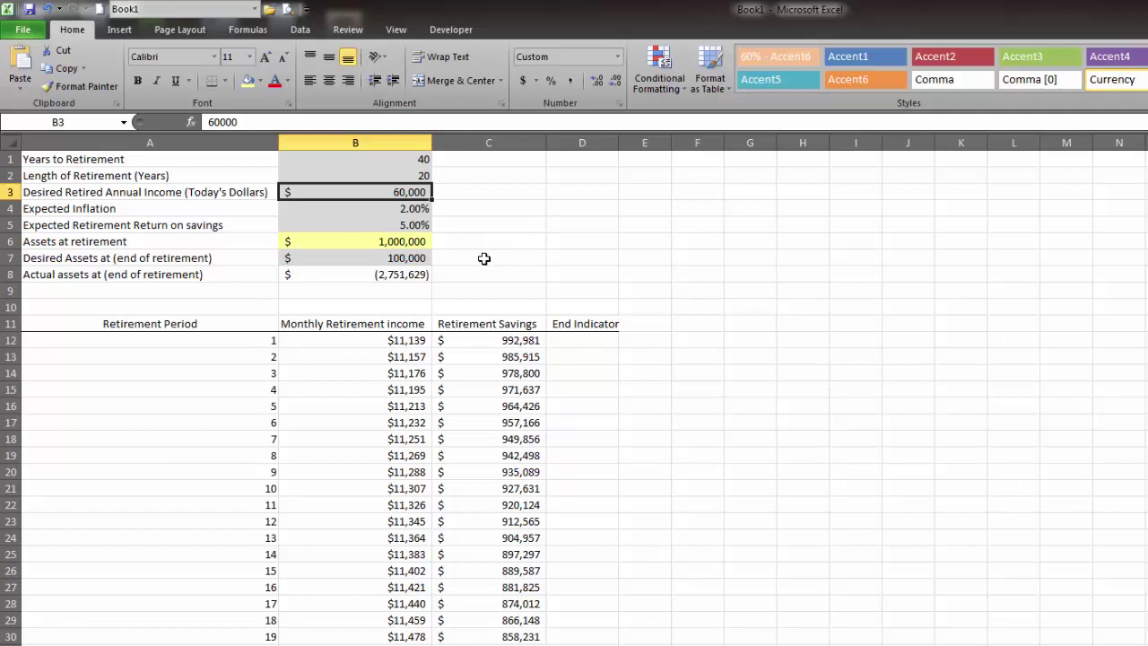
left_click(396, 274)
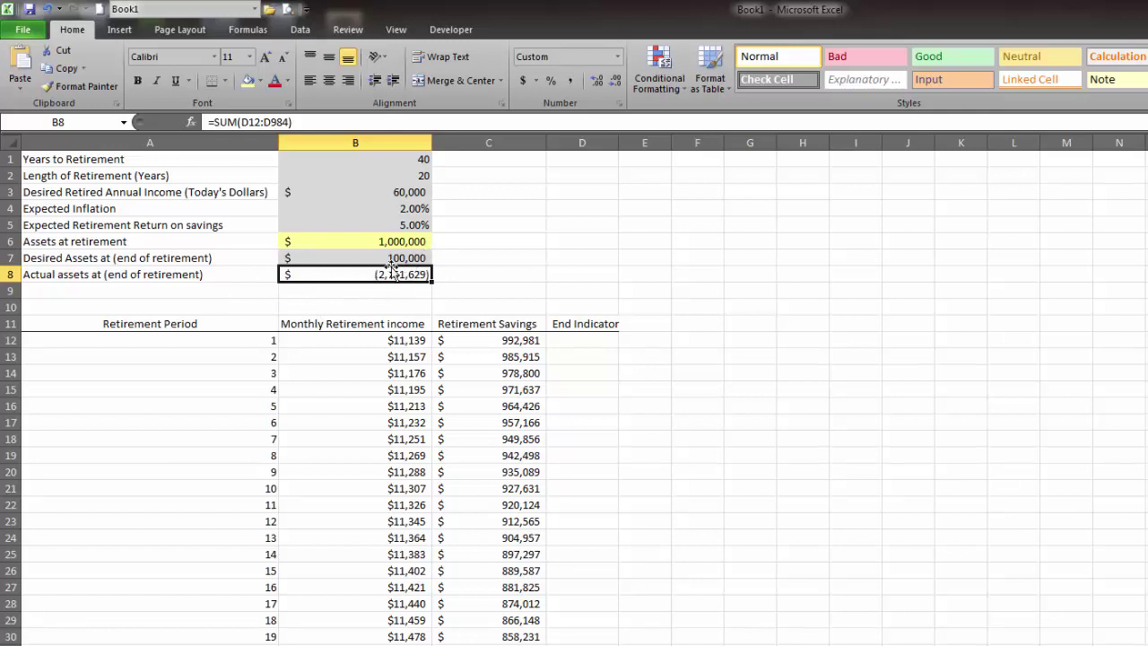
left_click(395, 258)
left_click(399, 280)
Highlight B8 with green fill and dark green text when greater than $B$7.
left_click(660, 68)
mouse_move(723, 119)
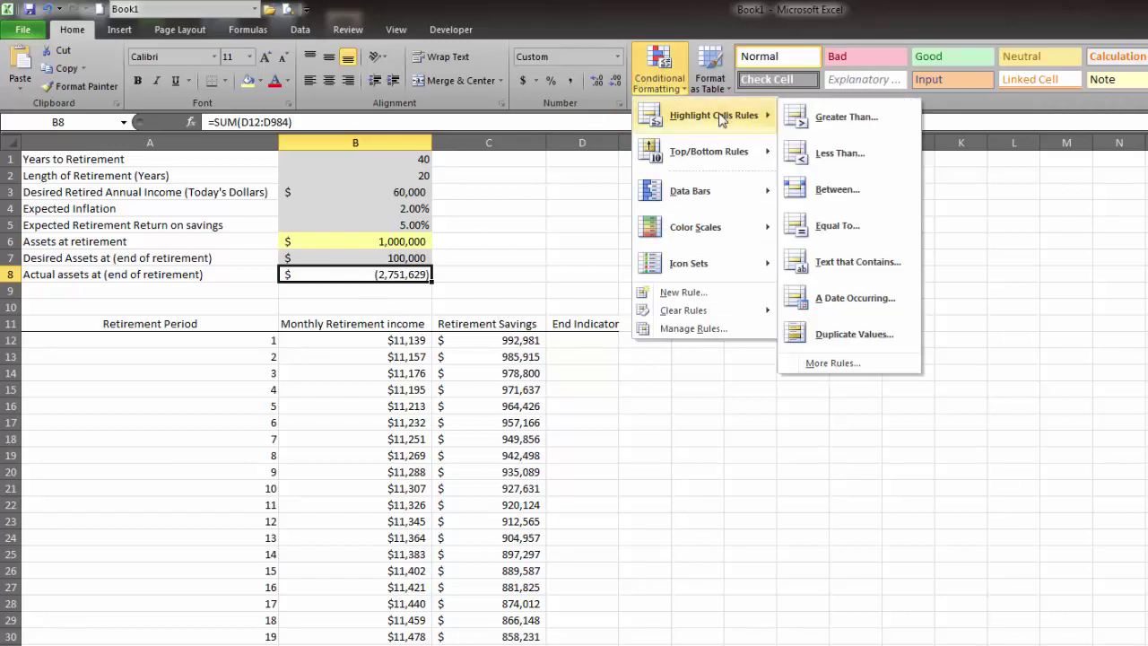
left_click(848, 119)
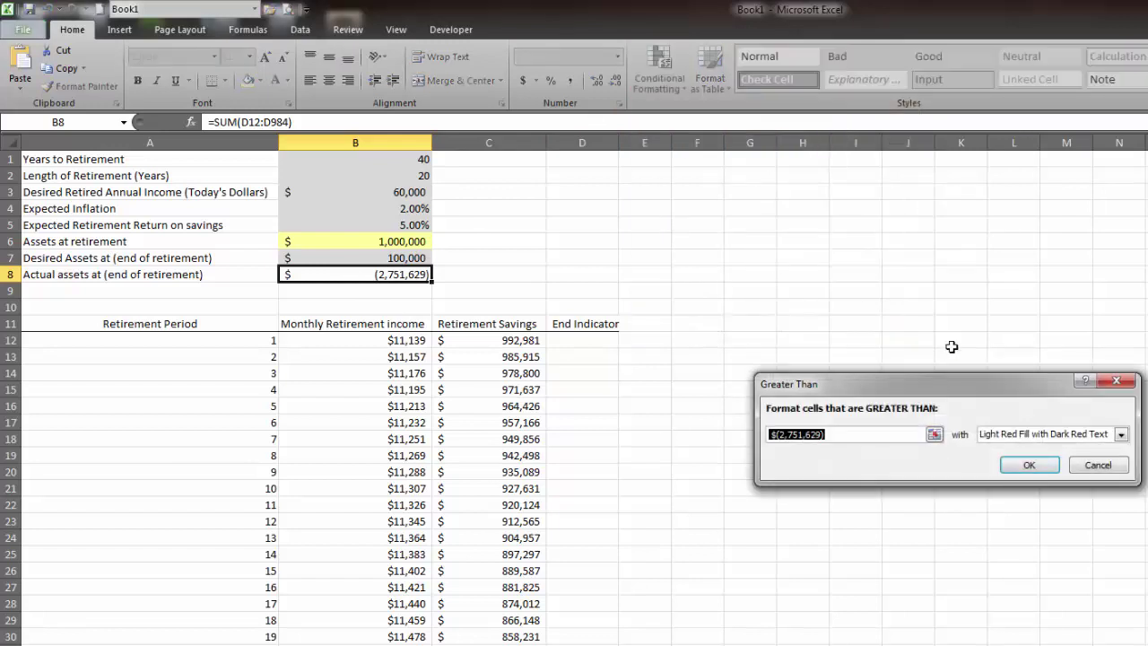
left_click(935, 434)
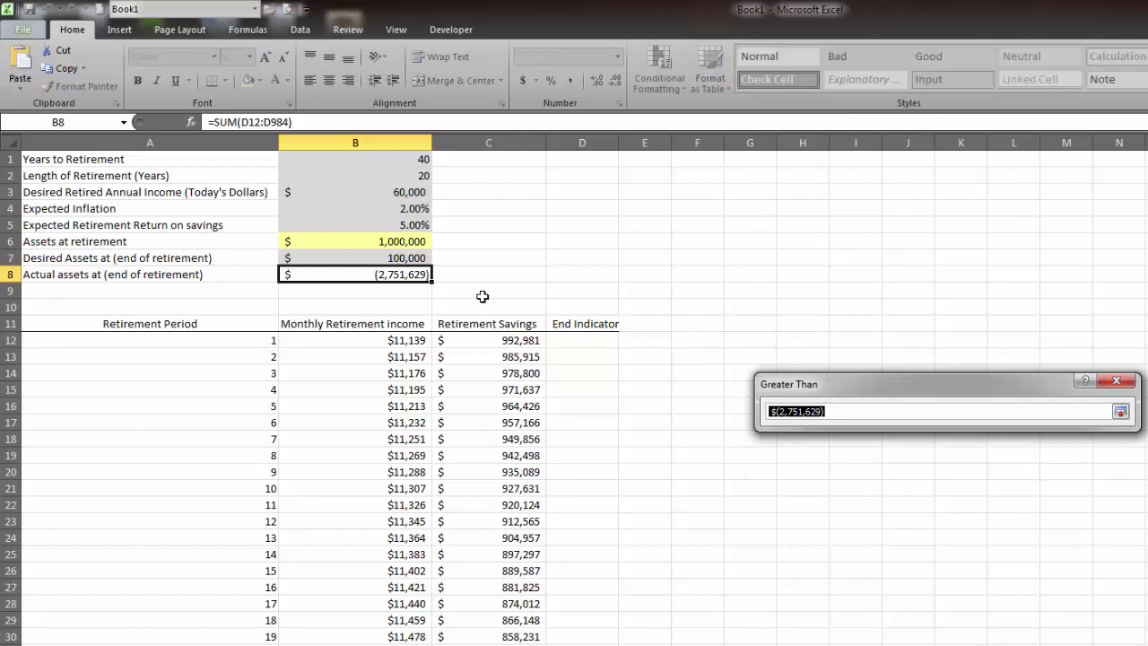
left_click(414, 260)
left_click(1120, 412)
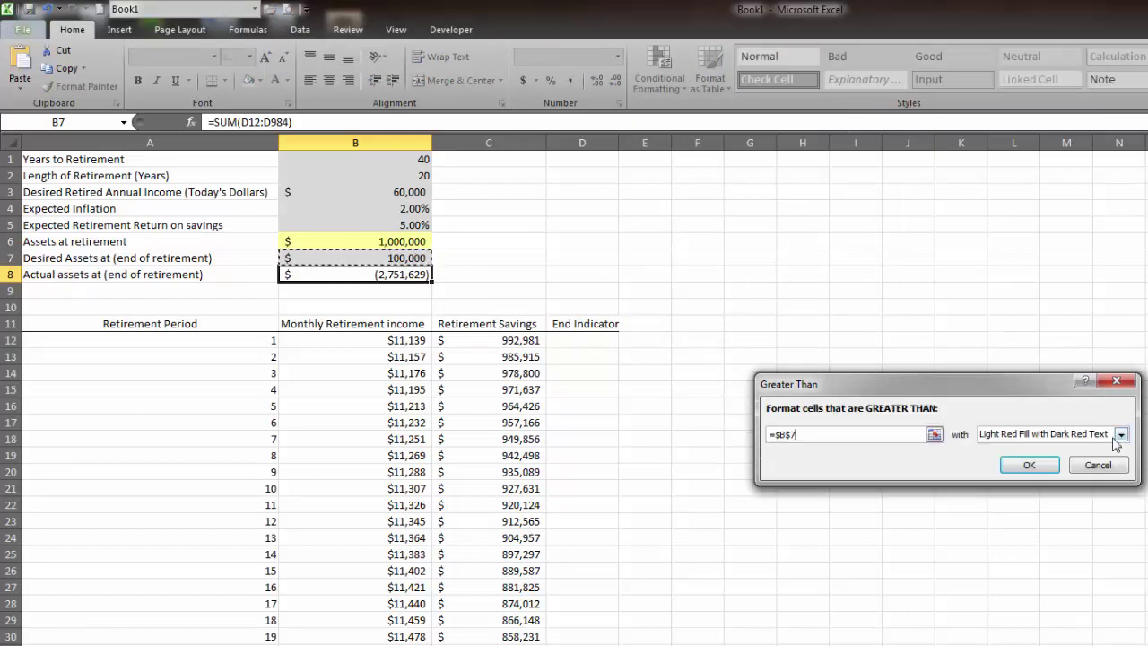
left_click(1121, 435)
left_click(1045, 470)
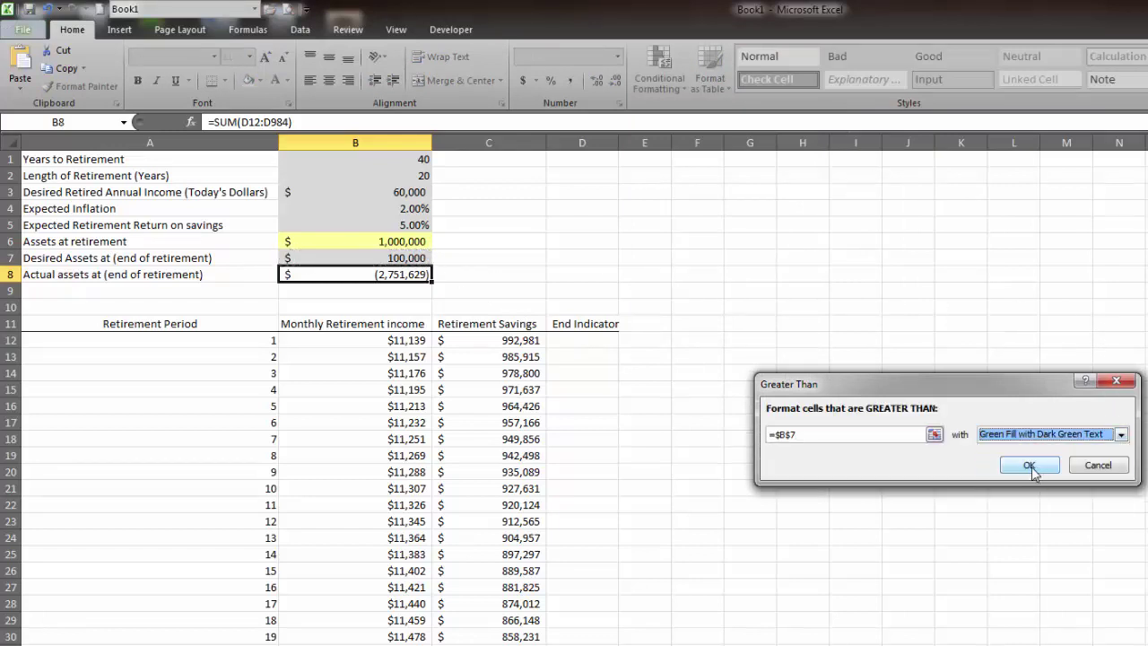
left_click(1025, 467)
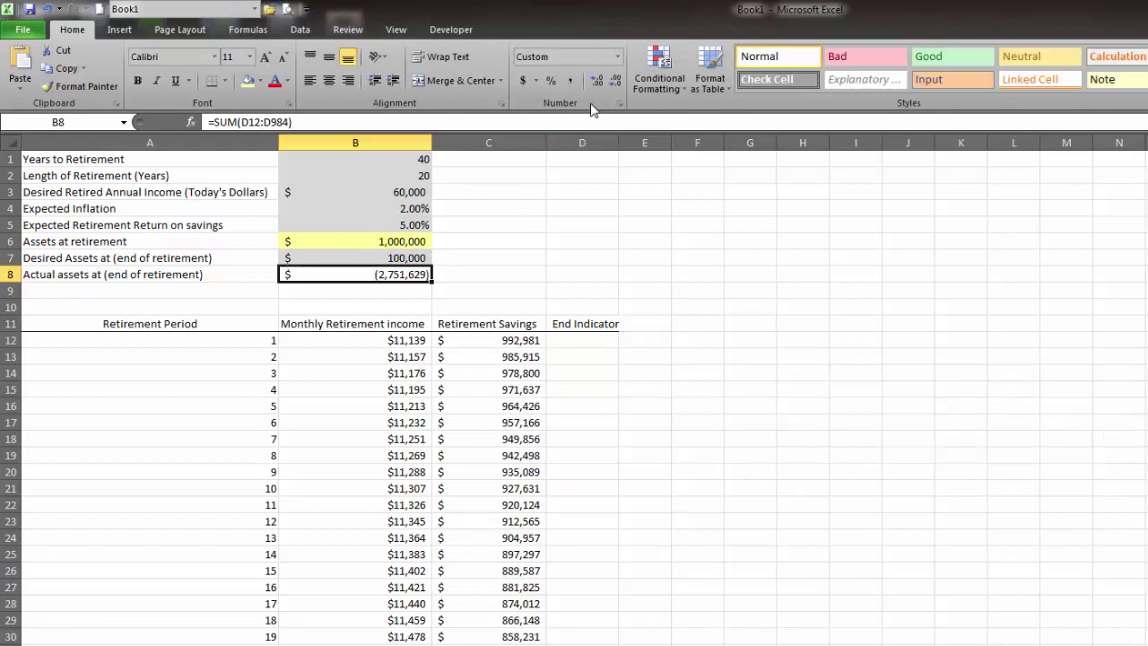
Highlight B8 with light red fill and dark red text when less than $B$7.
left_click(644, 81)
mouse_move(732, 116)
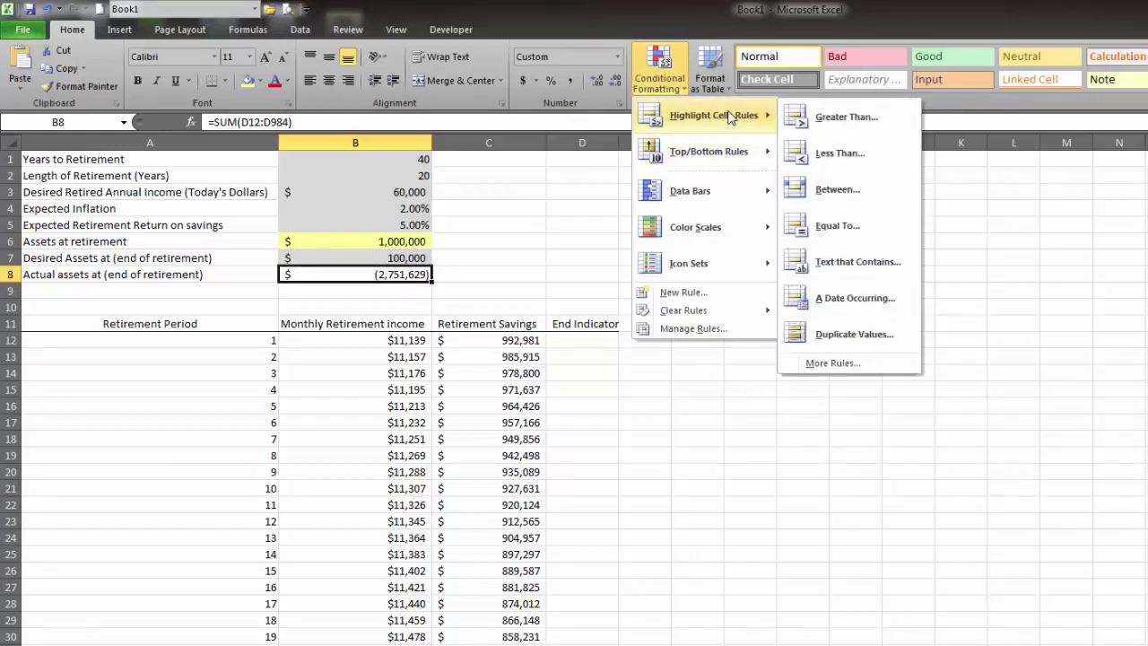
left_click(843, 155)
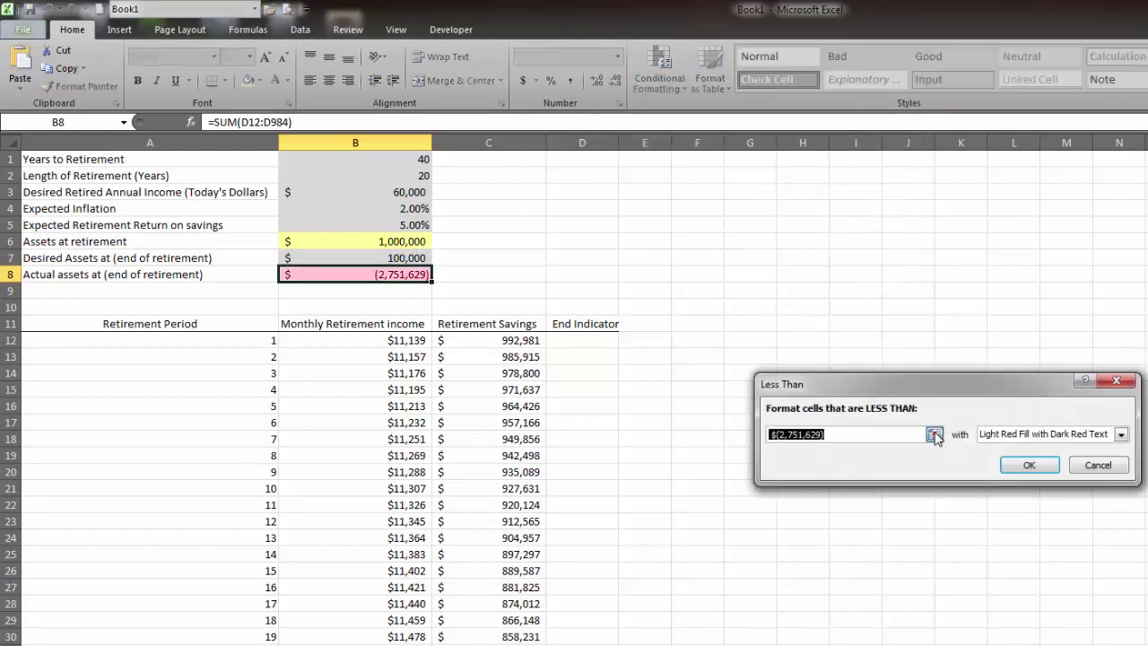
left_click(941, 435)
left_click(398, 258)
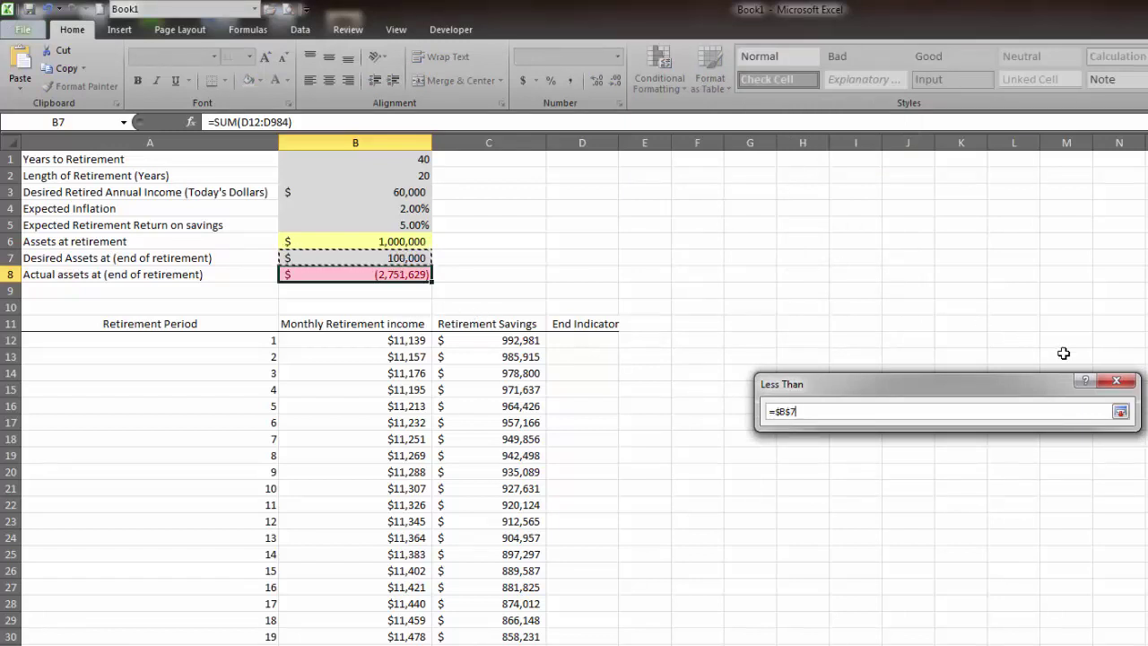
left_click(1123, 411)
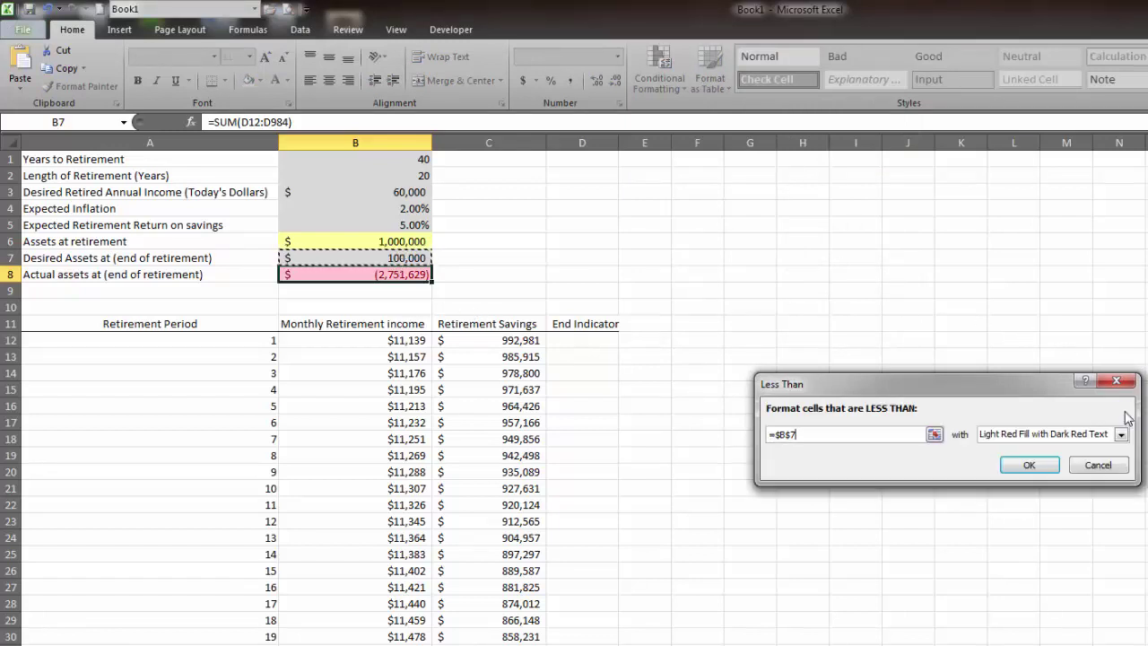
left_click(1034, 464)
left_click(621, 274)
left_click(403, 275)
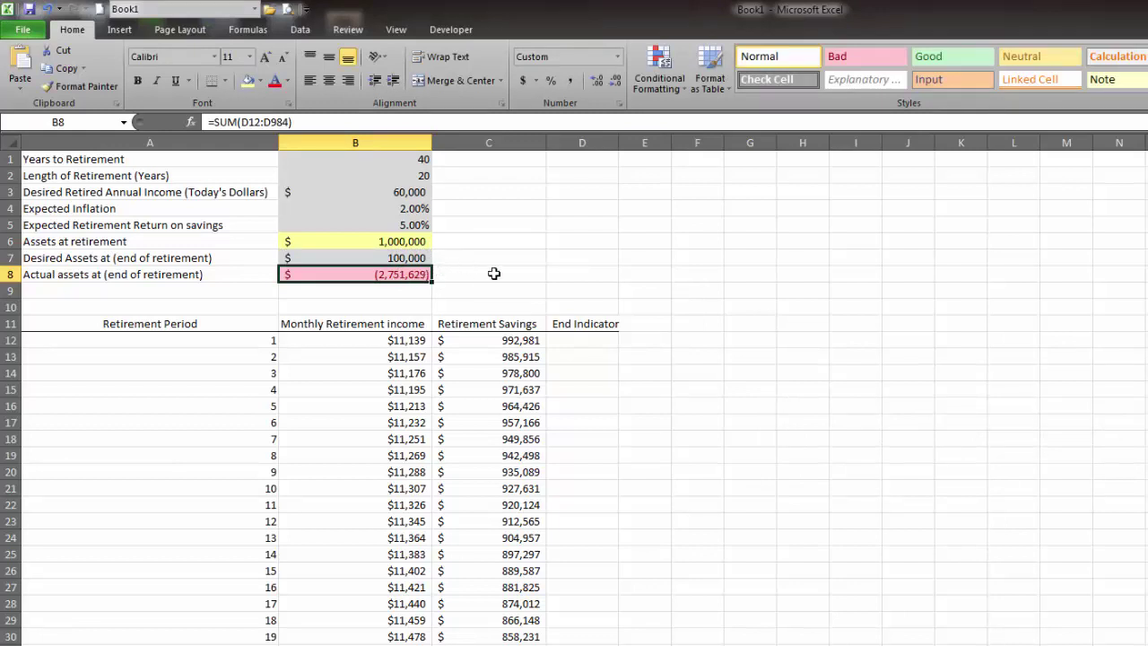
left_click(465, 240)
left_click(415, 241)
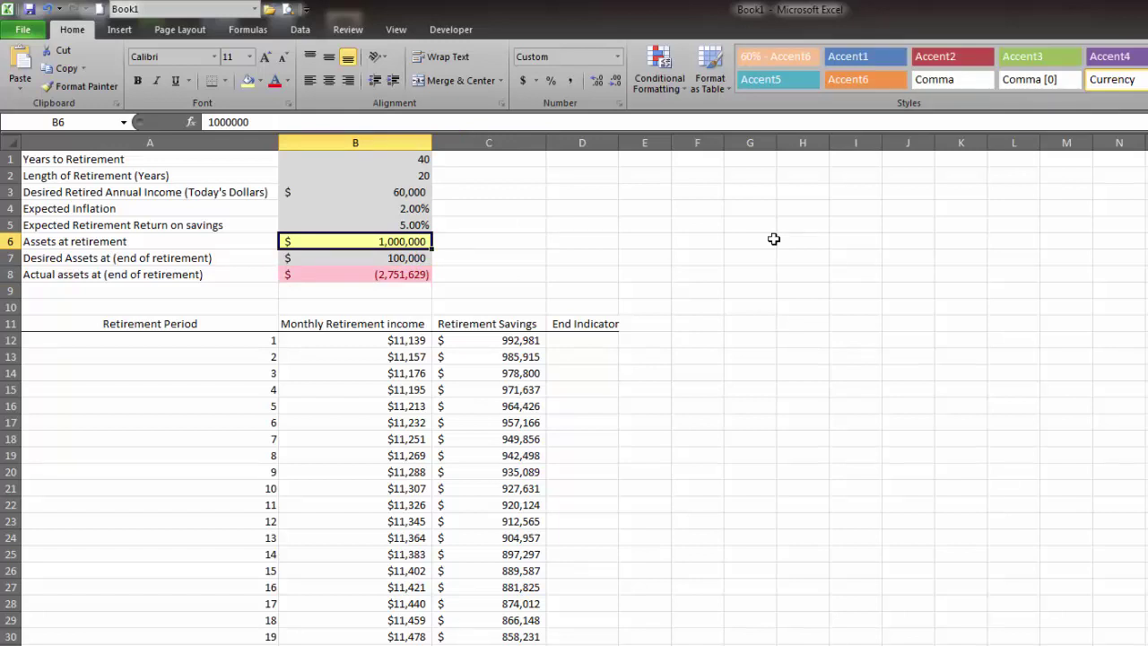
Set assets at retirement to 3,000,000 and confirm actual end assets turn green.
type("3,")
type("000,0")
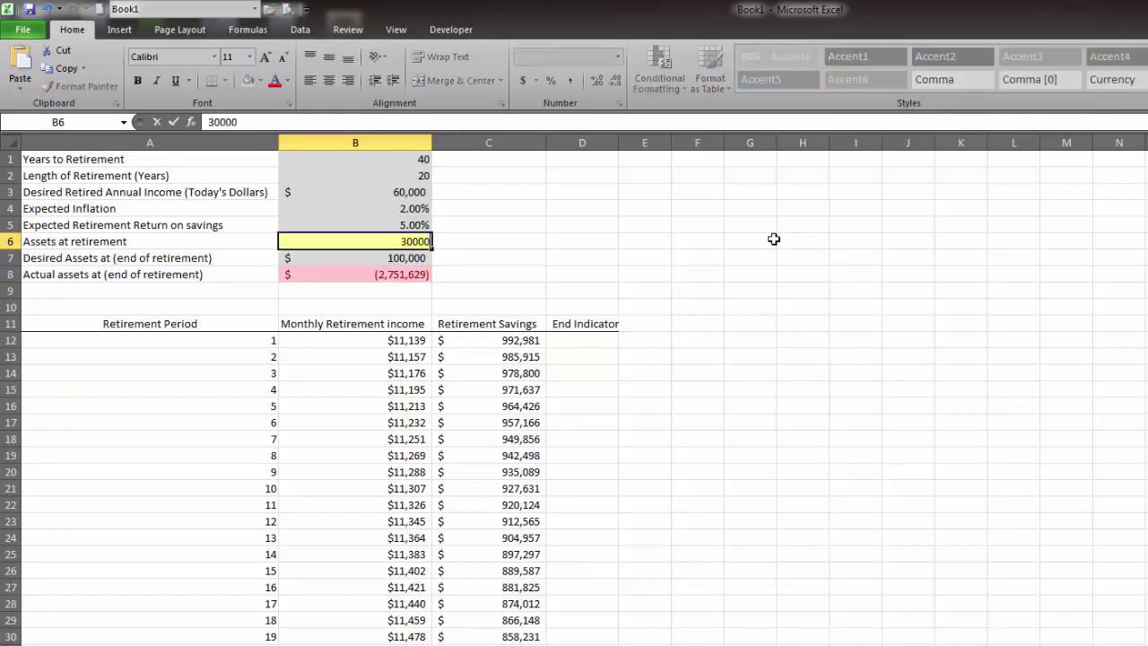
type("00")
key("Return")
key("Up")
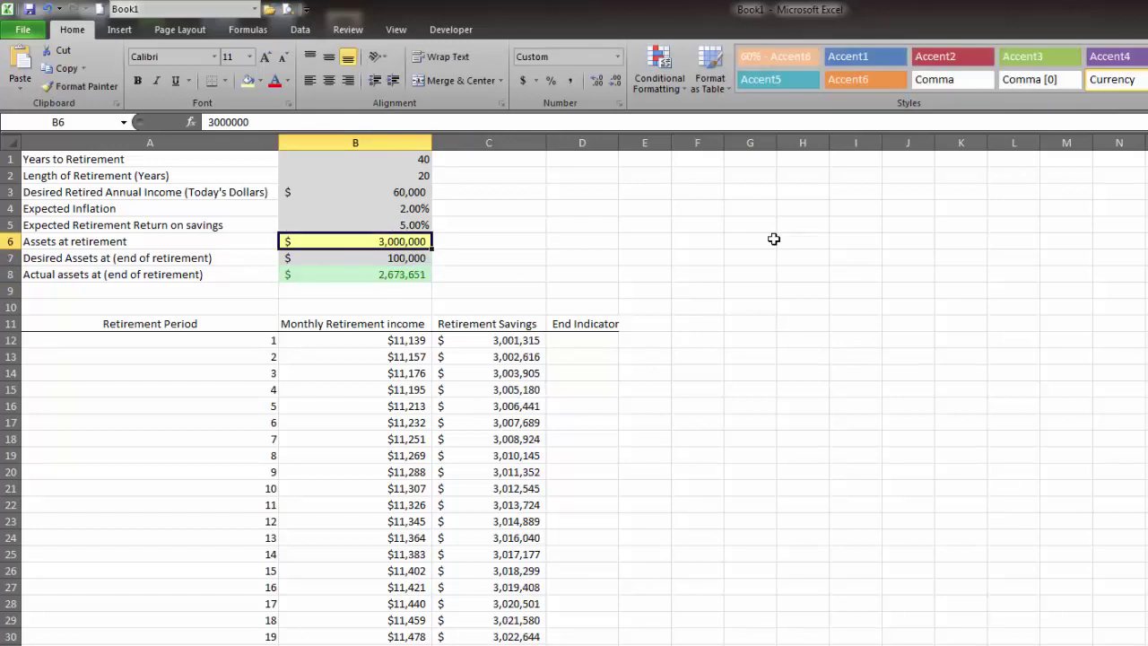
key("Down")
key("Down")
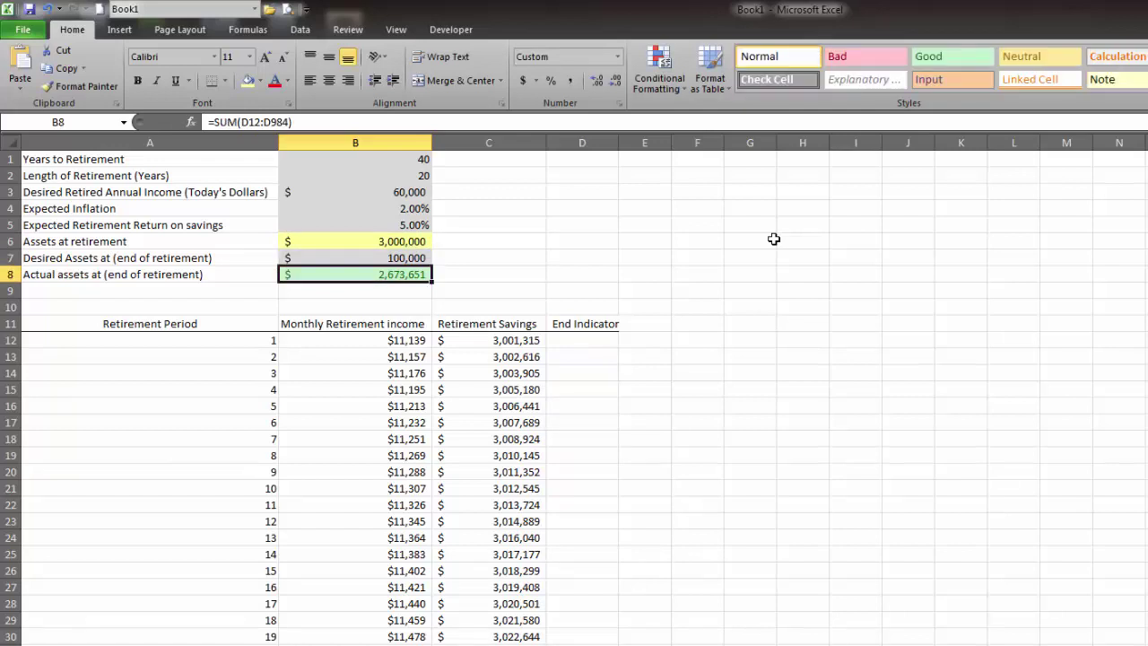
key("Up")
key("Up")
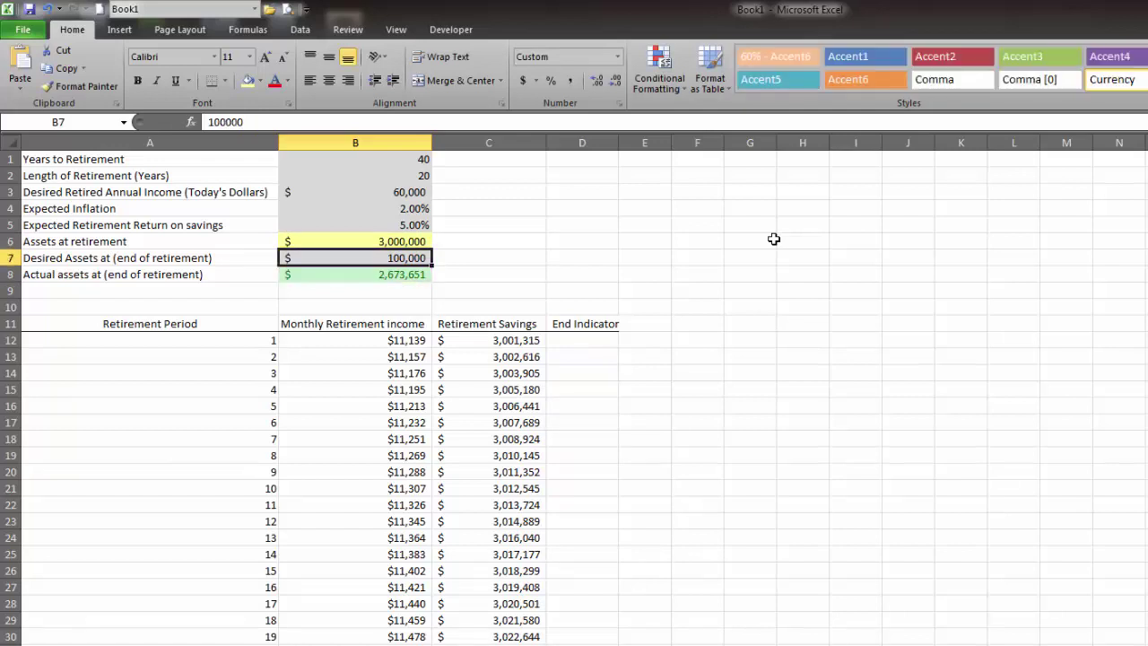
Change assets at retirement to 2,000,000, leaving actual end assets red at $(38,989).
type("2")
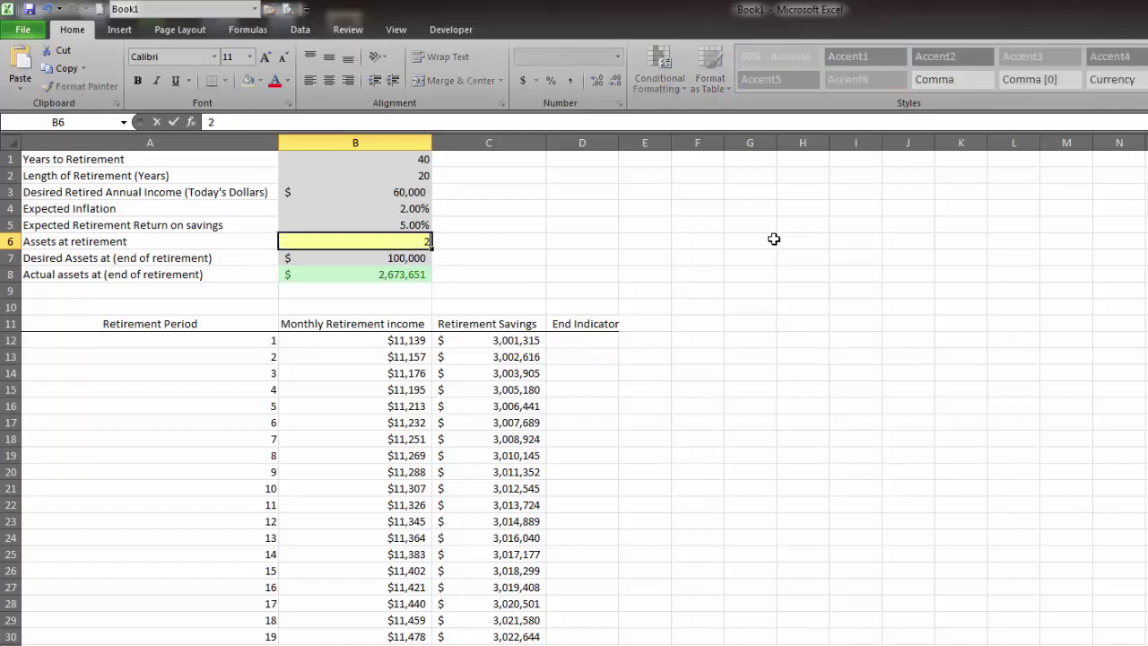
type("00000000")
key("Return")
key("Up")
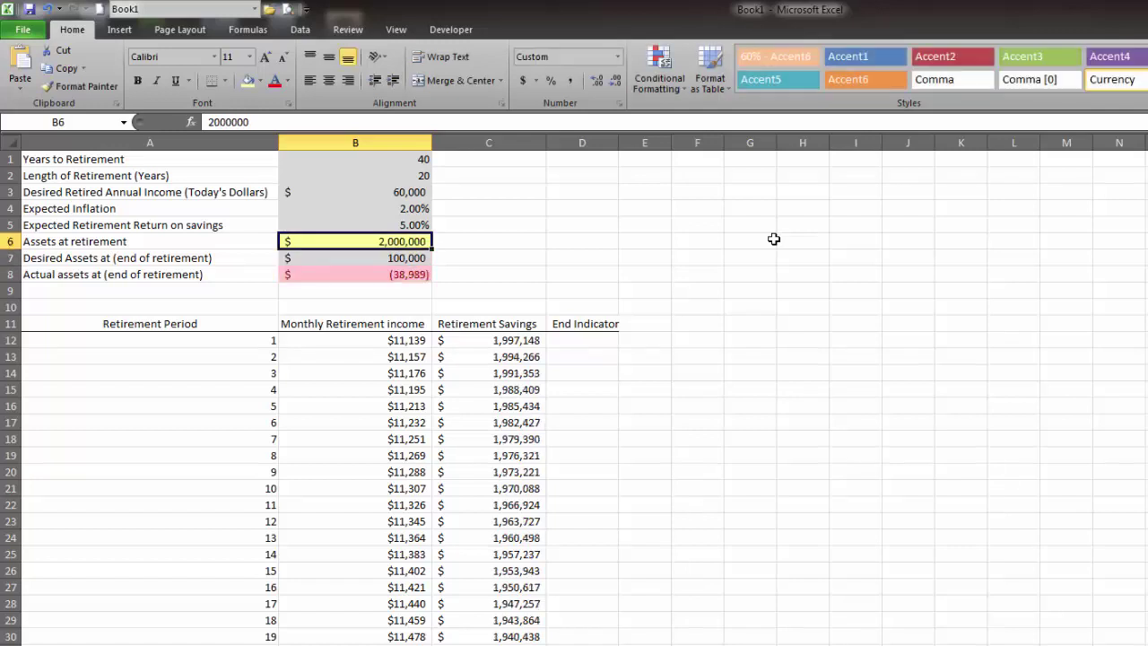
key("Down")
key("Down")
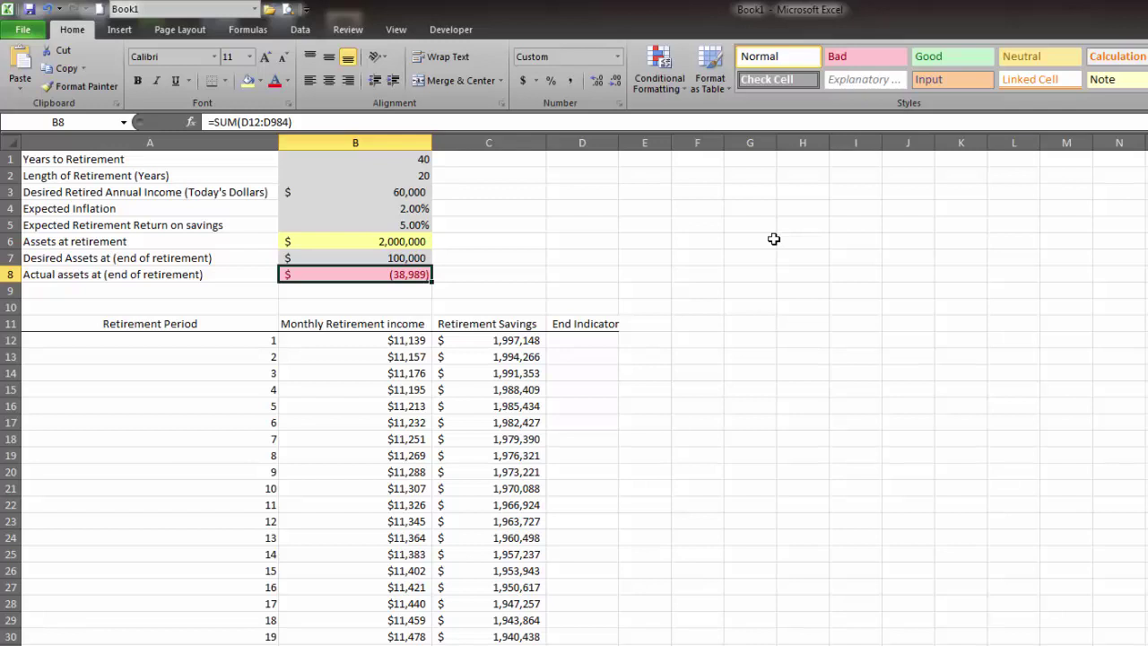
key("Up")
key("Up")
key("Down")
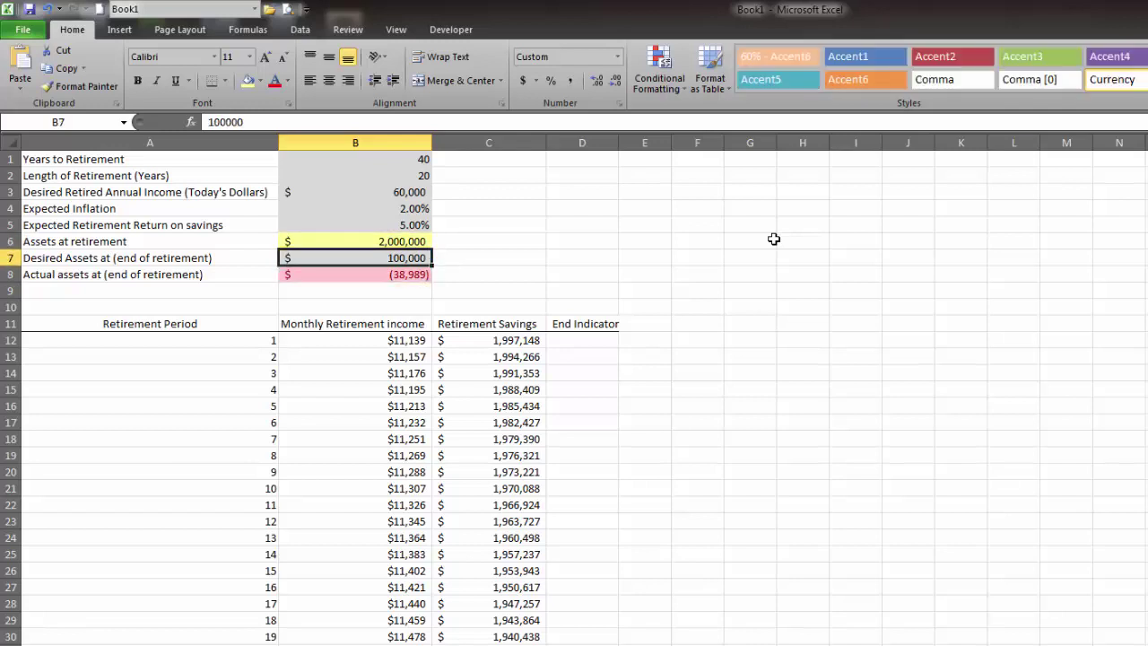
key("Up")
key("Down")
key("Up")
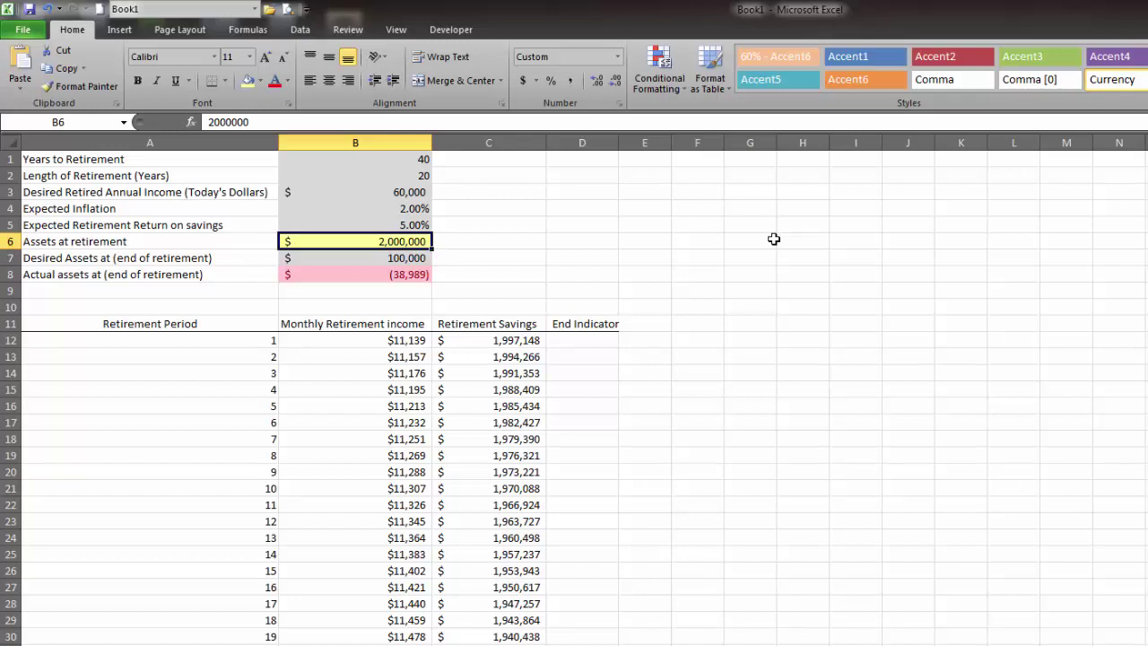